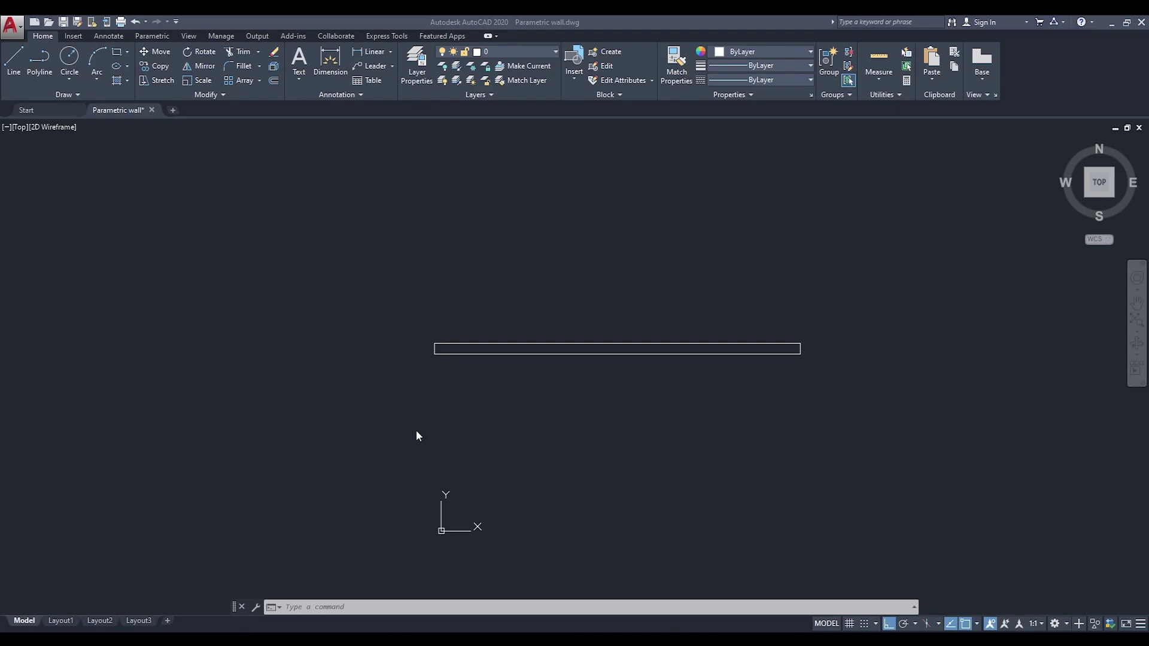
Step: Try stretching the wall longer and switching it to 12mm thickness, then undo both edits
{"action": "left_click", "coordinate": [595, 232]}
{"action": "left_click", "coordinate": [534, 321]}
{"action": "left_click", "coordinate": [555, 379]}
{"action": "left_click", "coordinate": [543, 312]}
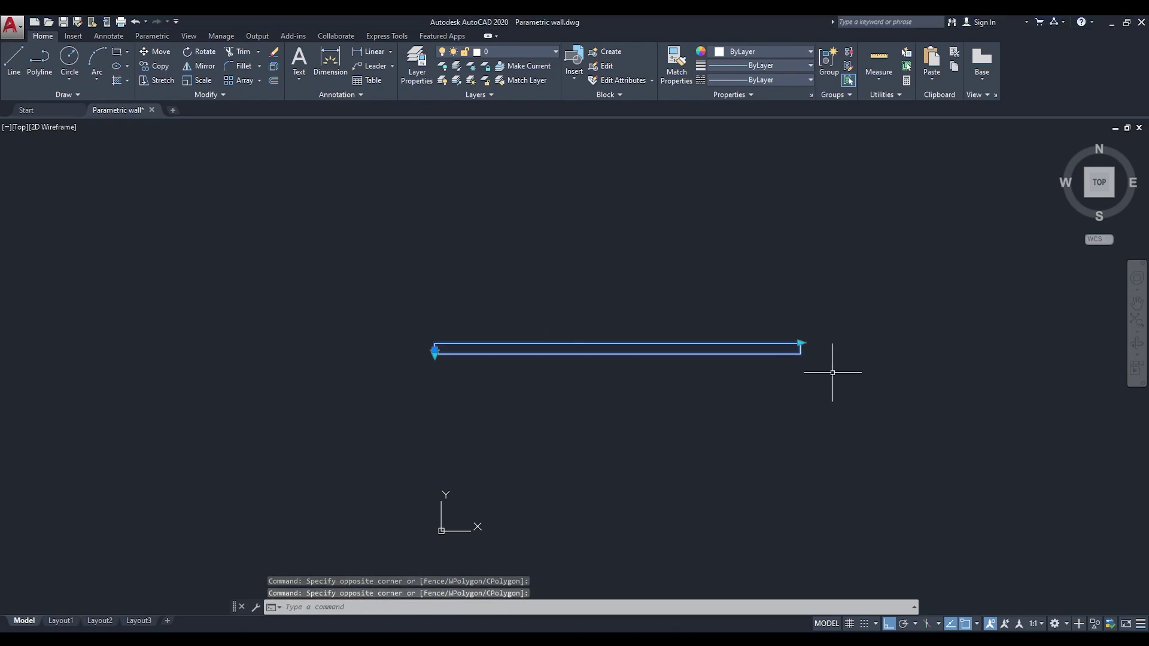
{"action": "left_click", "coordinate": [801, 345]}
{"action": "left_click", "coordinate": [1003, 344]}
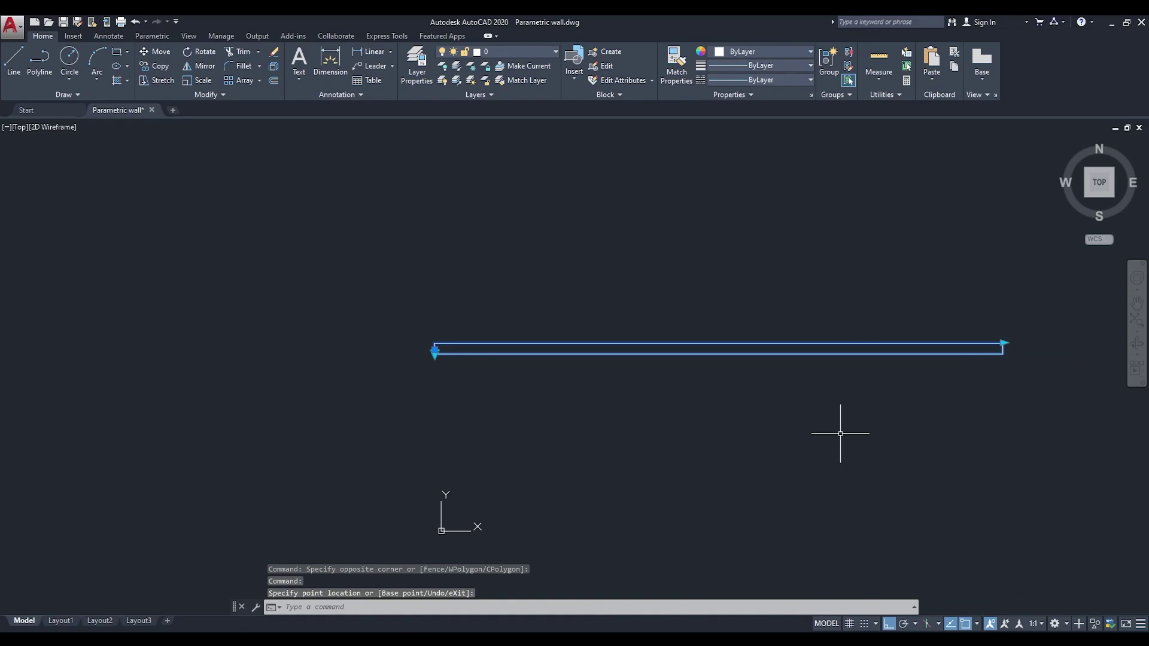
{"action": "left_click", "coordinate": [435, 353]}
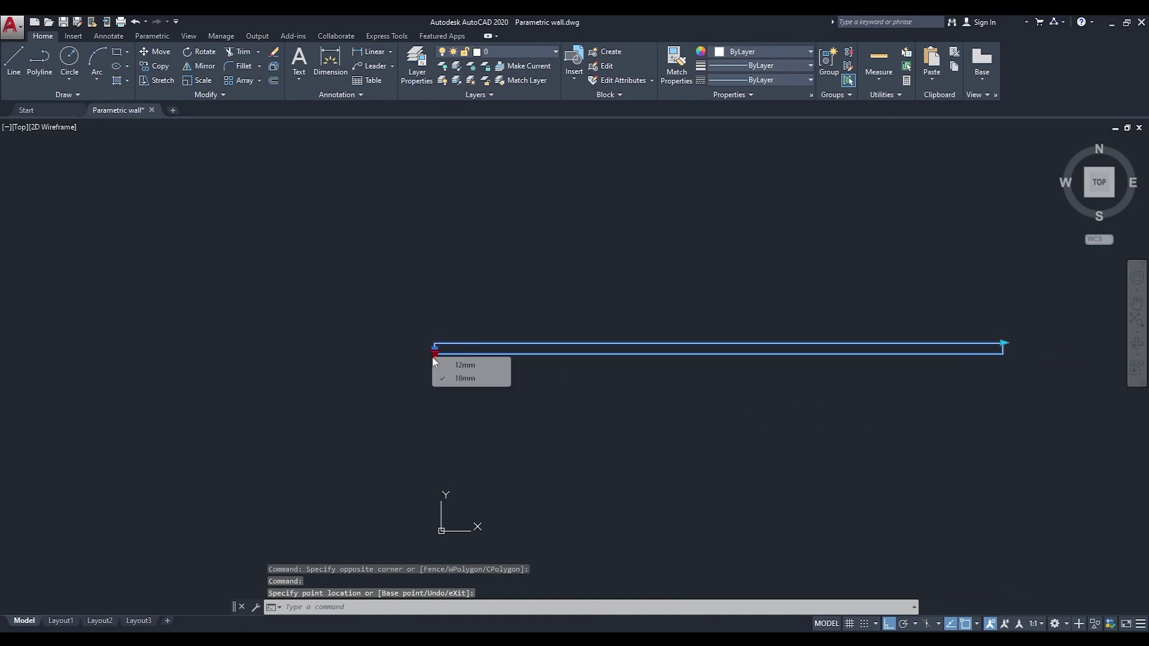
{"action": "left_click", "coordinate": [476, 365]}
{"action": "key", "text": "ctrl+z"}
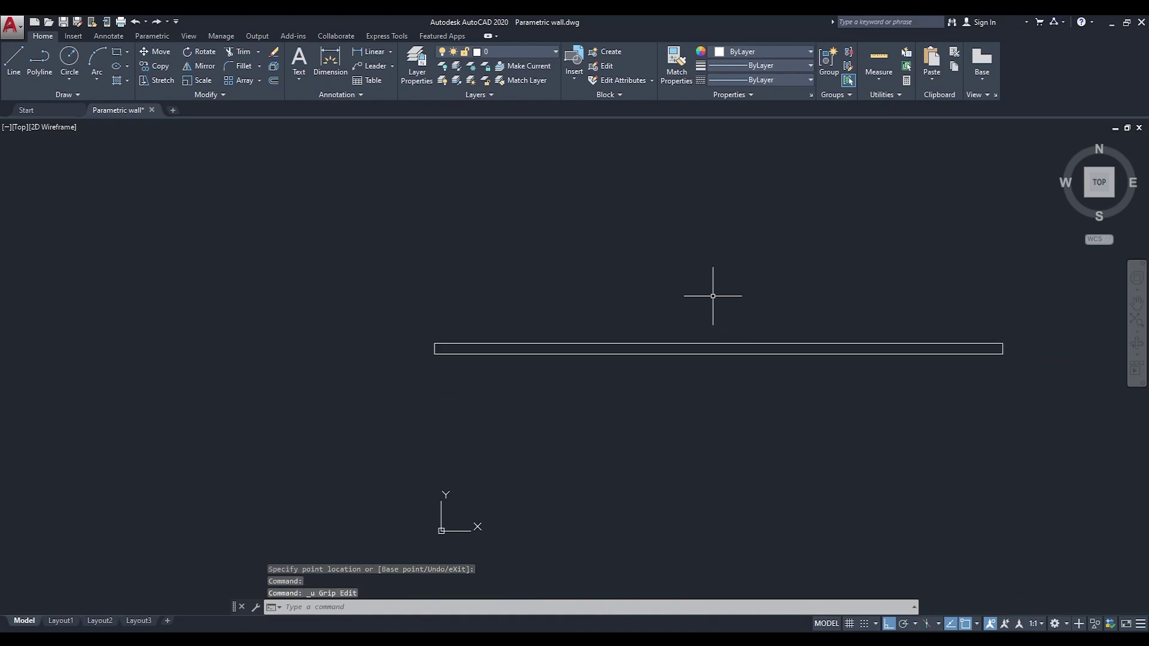
{"action": "key", "text": "ctrl+z"}
Step: Reselect the wall, then start a RECTANG at the wall corner and cancel it
{"action": "mouse_move", "coordinate": [634, 377]}
{"action": "middle_mouse_down"}
{"action": "mouse_move", "coordinate": [623, 411]}
{"action": "mouse_move", "coordinate": [595, 429]}
{"action": "middle_mouse_up"}
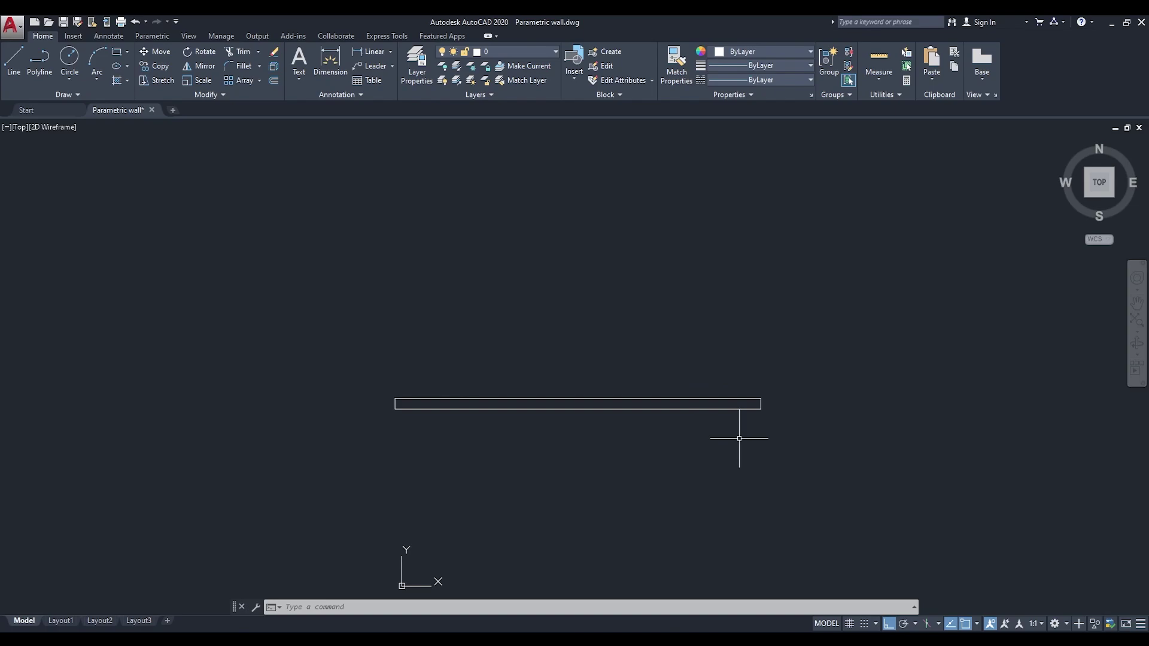
{"action": "left_click", "coordinate": [705, 437]}
{"action": "key", "text": "Escape"}
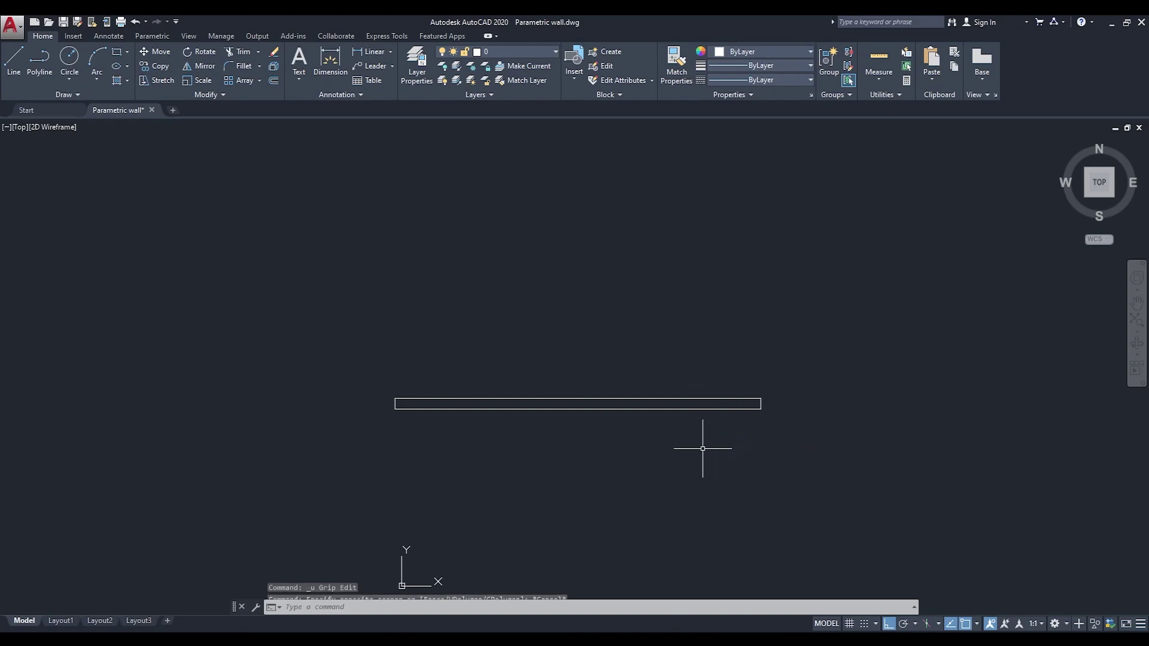
{"action": "left_click", "coordinate": [772, 481]}
{"action": "left_click", "coordinate": [686, 329]}
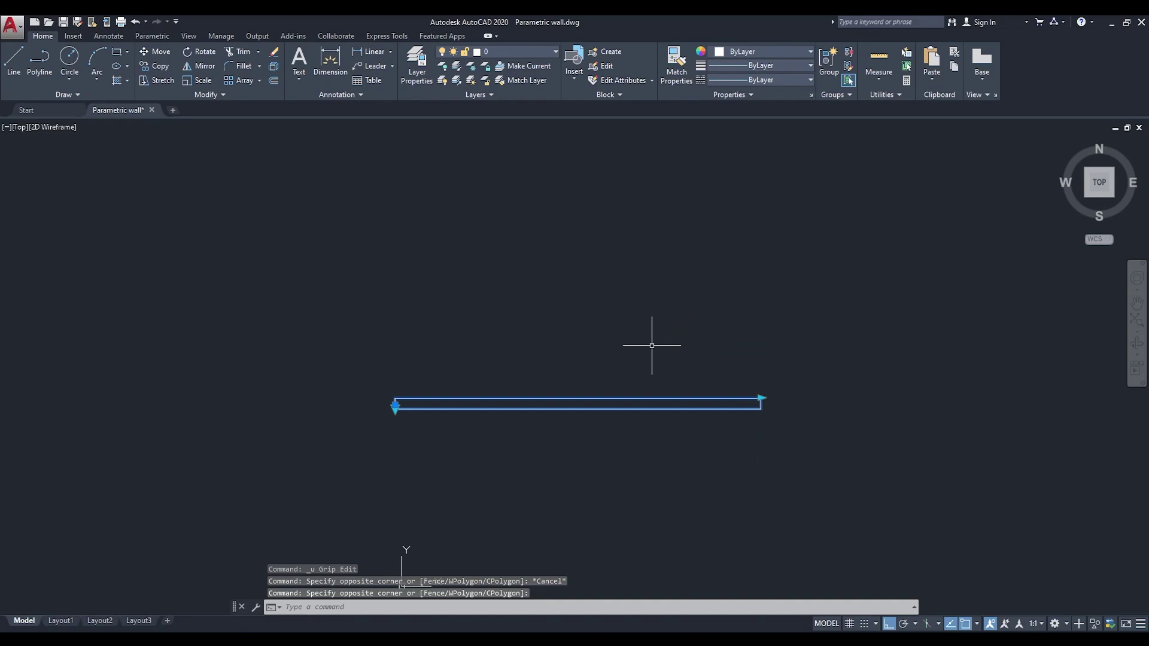
{"action": "key", "text": "Escape"}
{"action": "type", "text": "rec"}
{"action": "key", "text": "Return"}
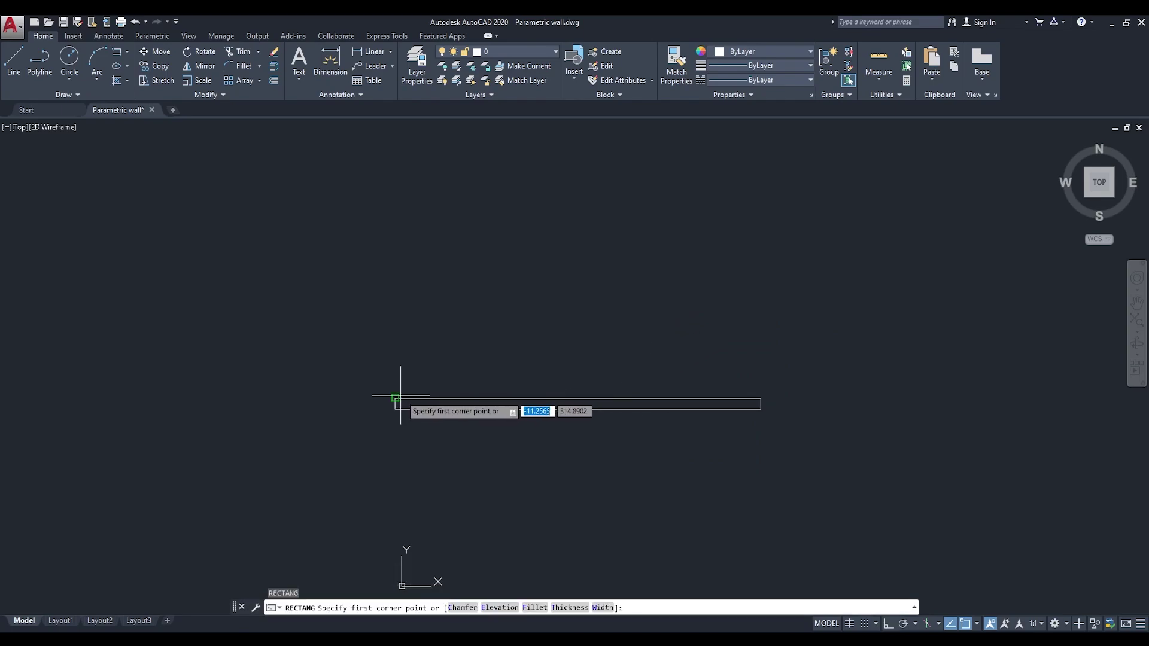
{"action": "left_click", "coordinate": [396, 398]}
{"action": "key", "text": "Escape"}
Step: Move the selected wall up 200, placing a second outline above the first
{"action": "left_click", "coordinate": [753, 404]}
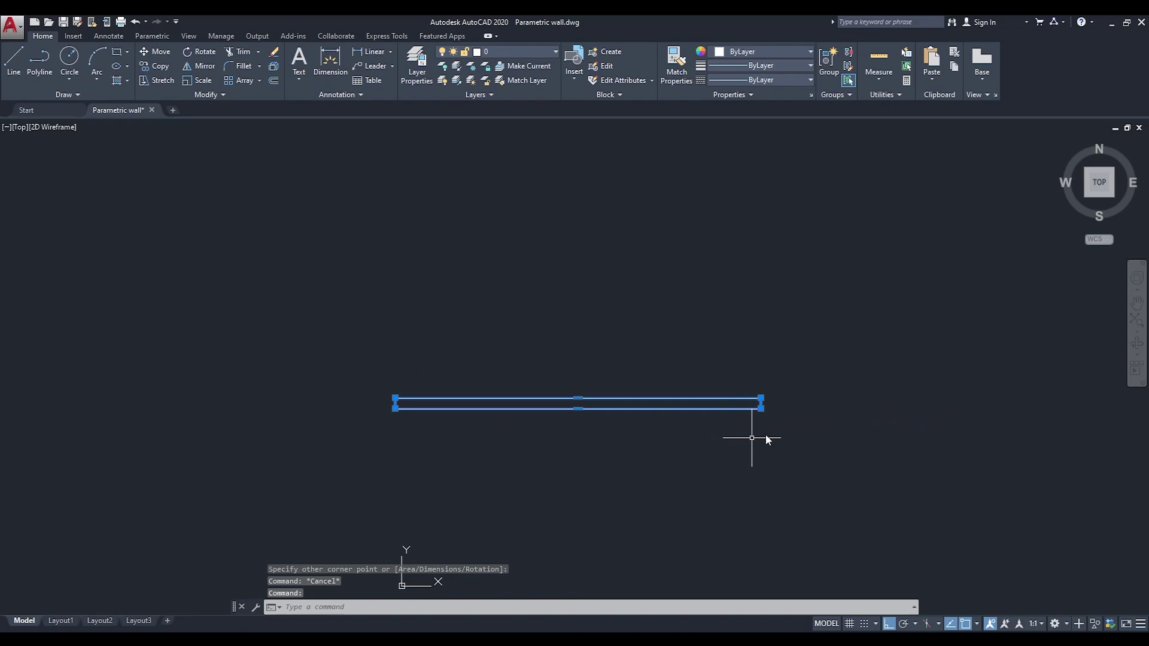
{"action": "type", "text": "m"}
{"action": "key", "text": "Return"}
{"action": "left_click", "coordinate": [811, 419]}
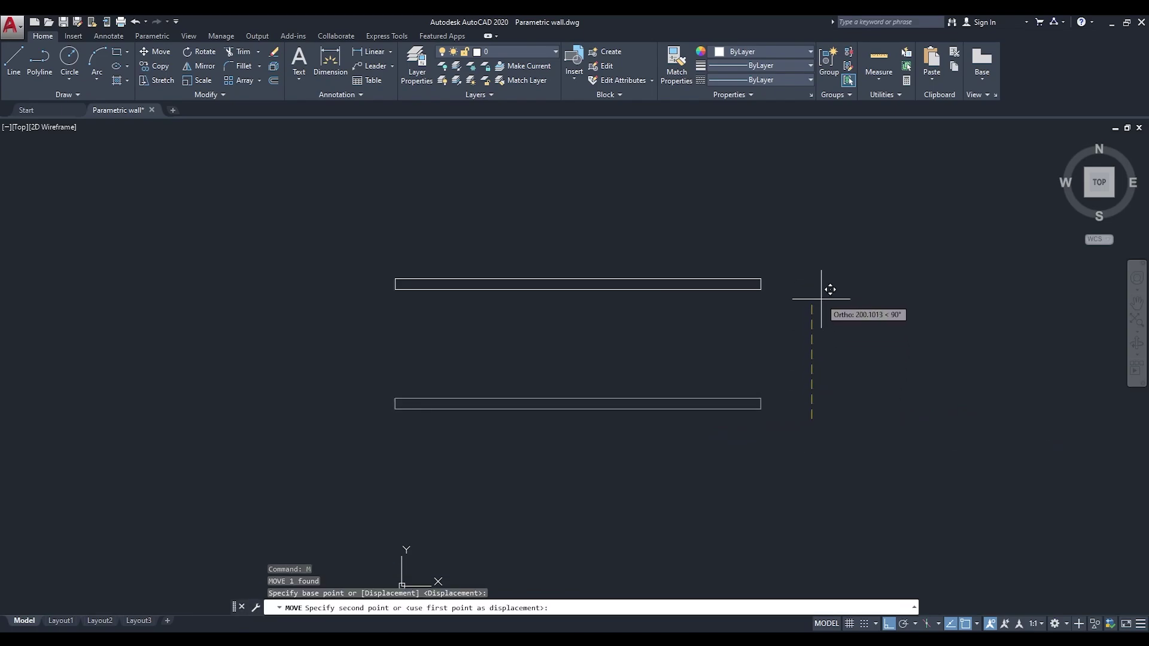
{"action": "key", "text": "Escape"}
{"action": "left_click", "coordinate": [822, 299]}
{"action": "key", "text": "Escape"}
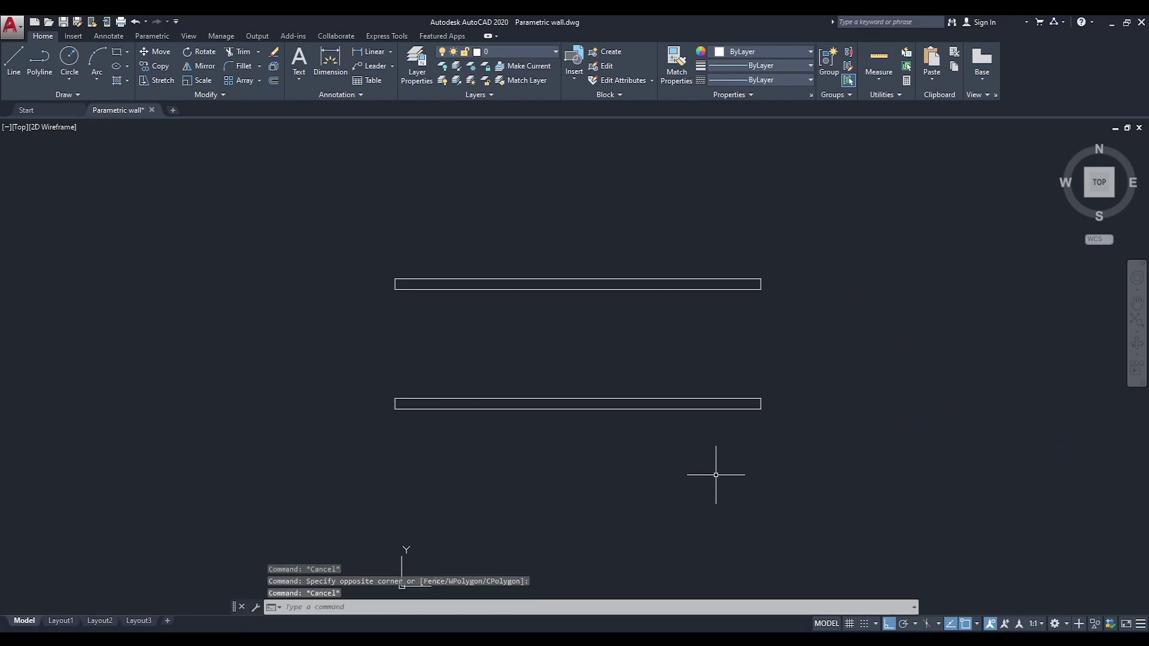
Step: Erase the lower duplicate wall and select the remaining wall
{"action": "left_click", "coordinate": [716, 474]}
{"action": "left_click", "coordinate": [605, 355]}
{"action": "type", "text": "e"}
{"action": "key", "text": "Return"}
{"action": "mouse_move", "coordinate": [609, 356]}
{"action": "middle_mouse_down"}
{"action": "mouse_move", "coordinate": [609, 398]}
{"action": "mouse_move", "coordinate": [648, 423]}
{"action": "middle_mouse_up"}
{"action": "key", "text": "Escape"}
{"action": "left_click", "coordinate": [684, 443]}
{"action": "left_click", "coordinate": [658, 359]}
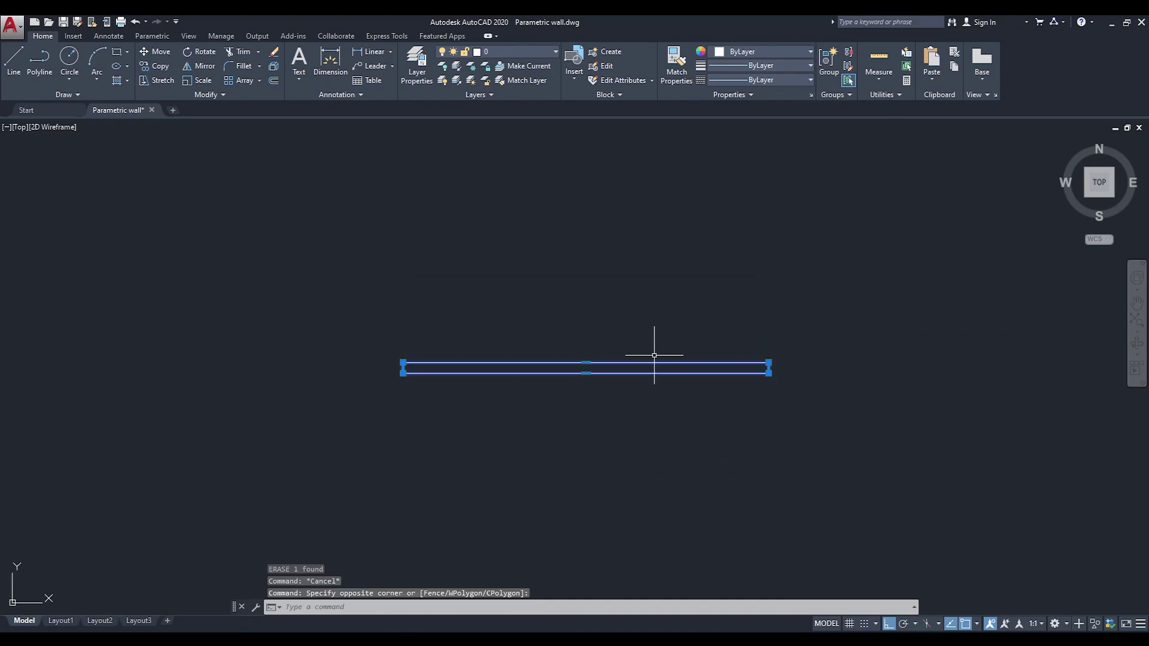
Step: Define the wall as block 'Wall parameters' with its base point at the left end
{"action": "type", "text": "block"}
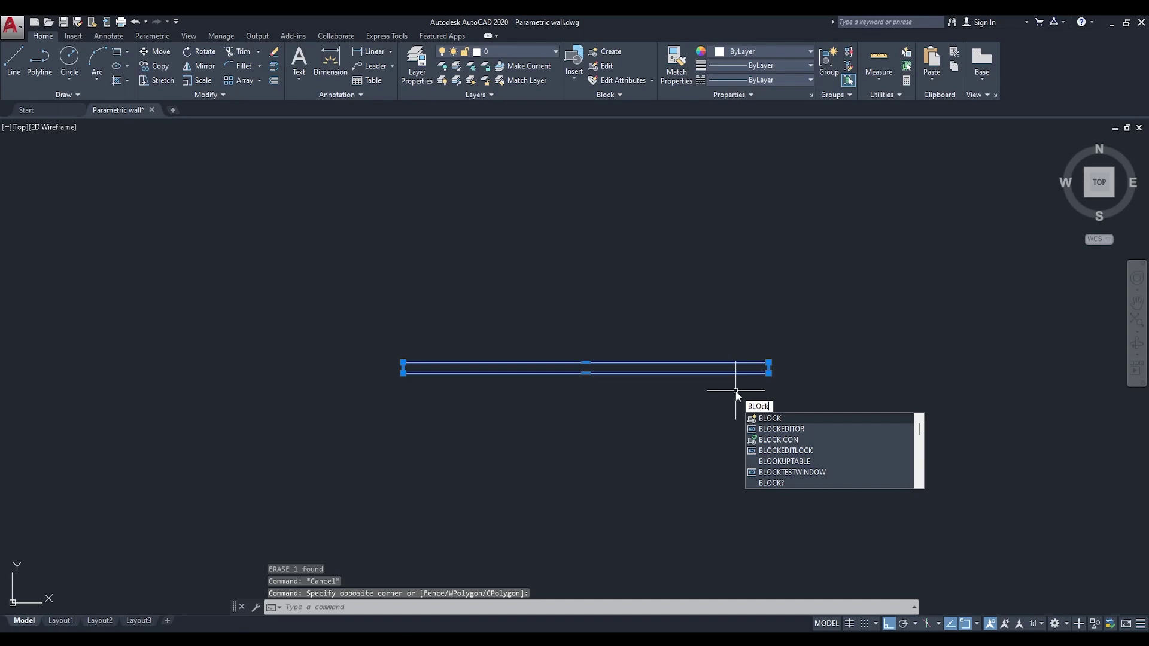
{"action": "key", "text": "Return"}
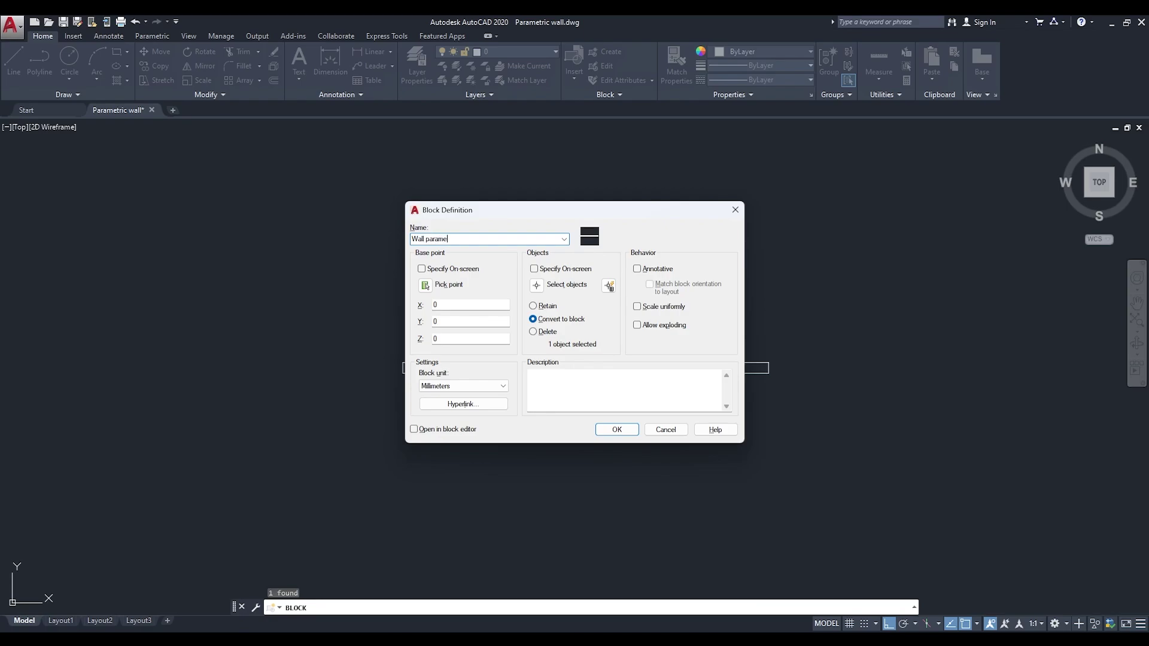
{"action": "left_click", "coordinate": [425, 286]}
{"action": "left_click", "coordinate": [402, 373]}
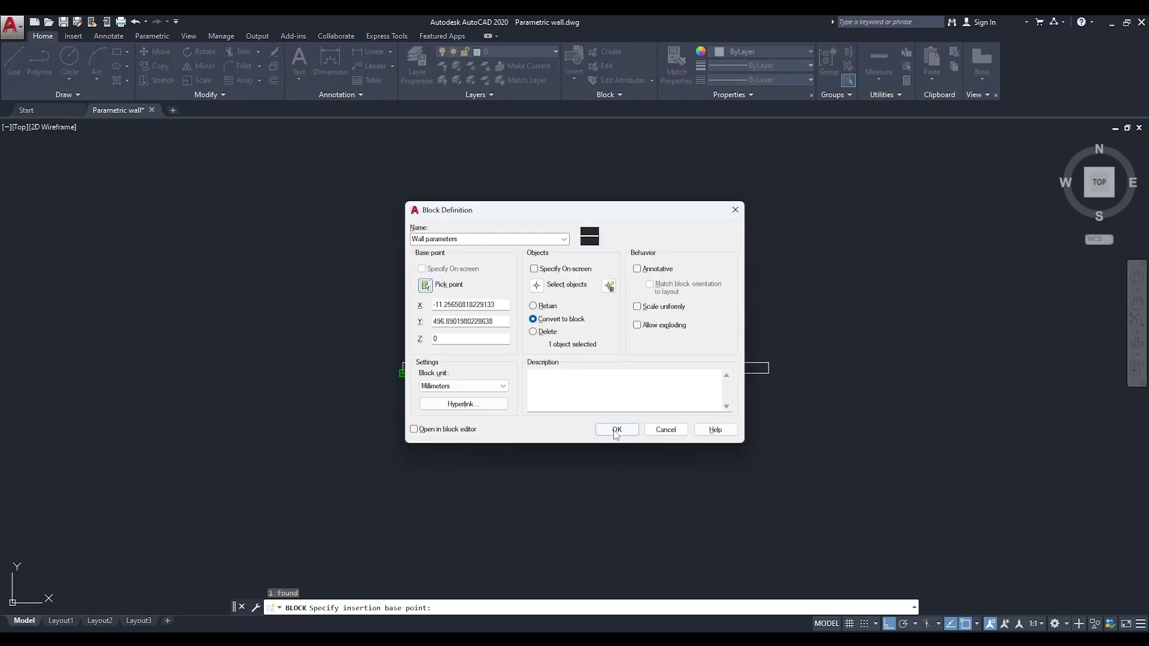
{"action": "left_click", "coordinate": [615, 430]}
{"action": "left_click", "coordinate": [646, 414]}
{"action": "left_click", "coordinate": [599, 290]}
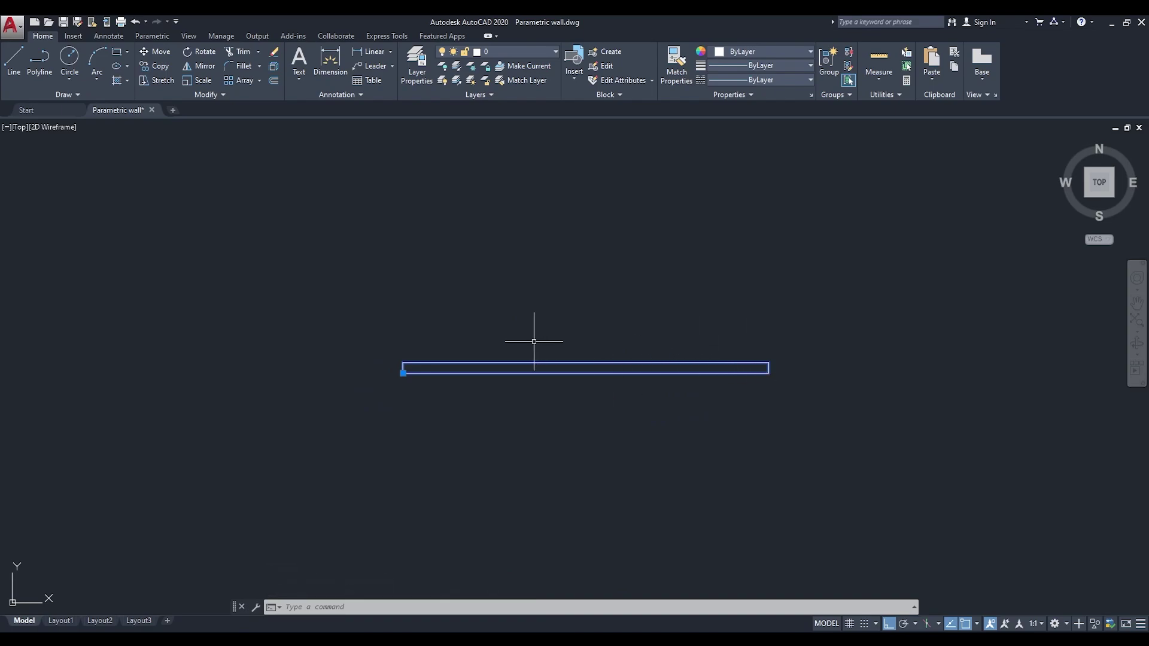
Step: Reselect the Wall parameters block and bring up its right-click menu for Block Editor
{"action": "right_click", "coordinate": [602, 362]}
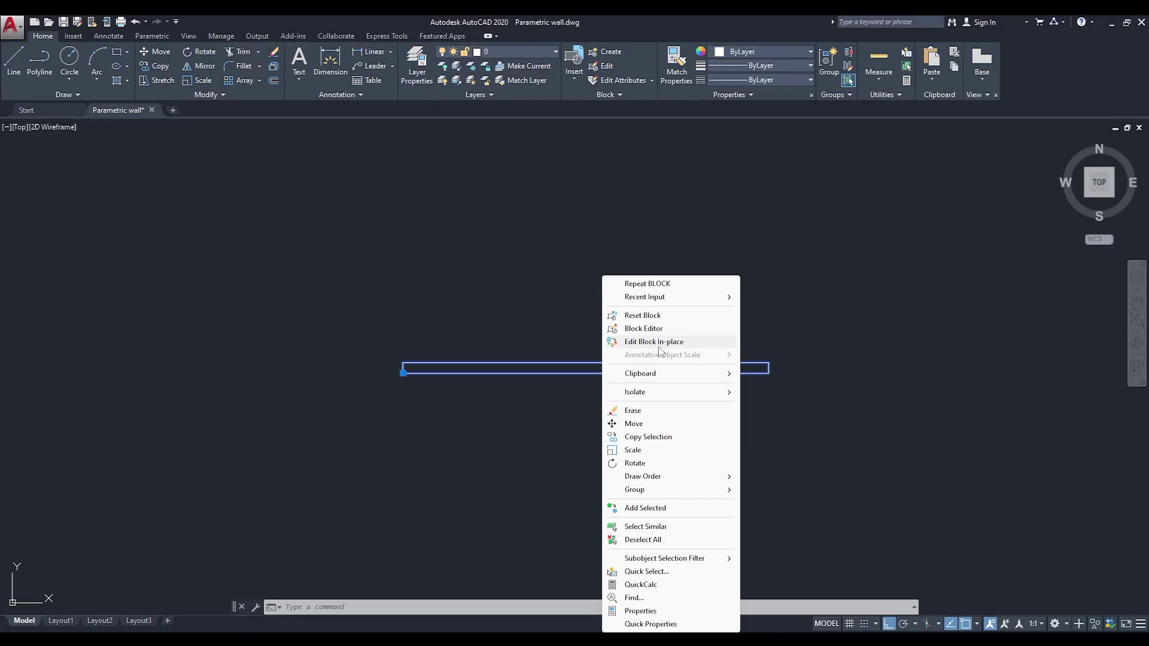
{"action": "left_click", "coordinate": [499, 332]}
{"action": "left_click", "coordinate": [478, 388]}
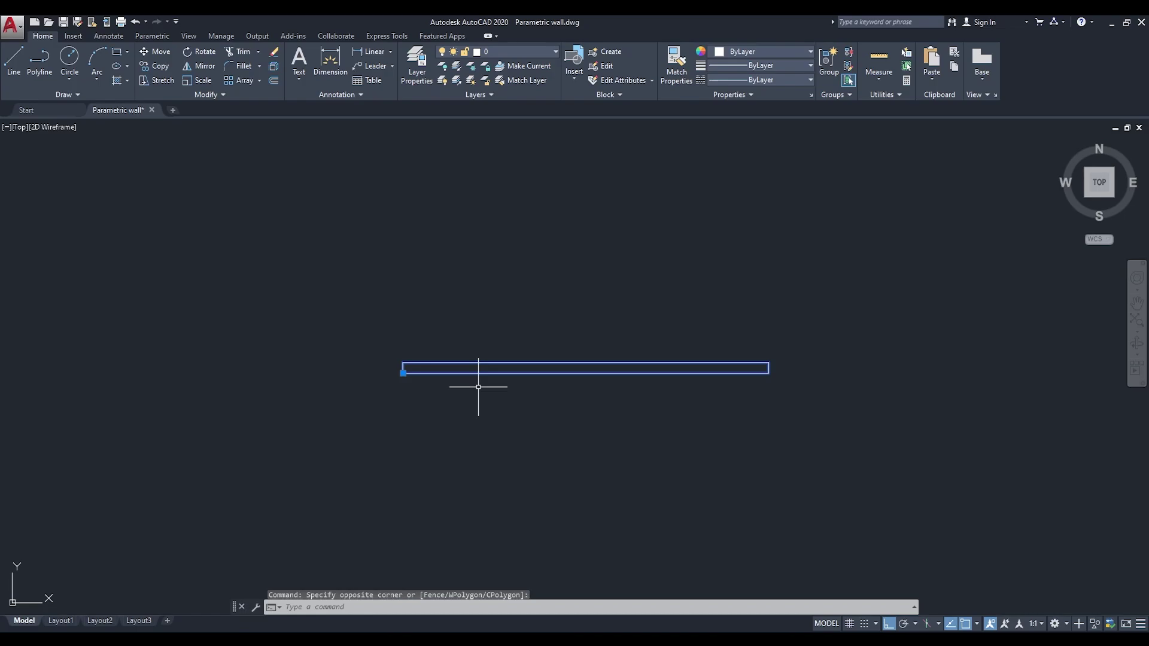
{"action": "right_click", "coordinate": [567, 351]}
Step: Add linear parameter Distance1 from the wall's top-left to top-right corner, label above
{"action": "left_click", "coordinate": [610, 330]}
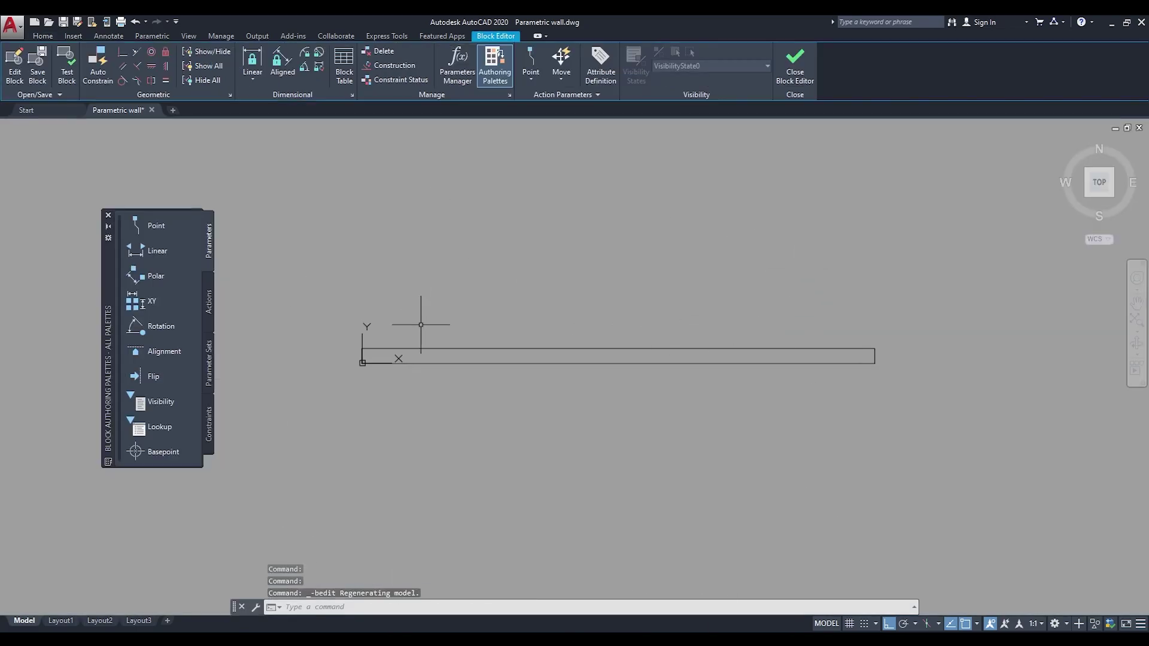
{"action": "left_click", "coordinate": [691, 488]}
{"action": "left_click", "coordinate": [649, 331]}
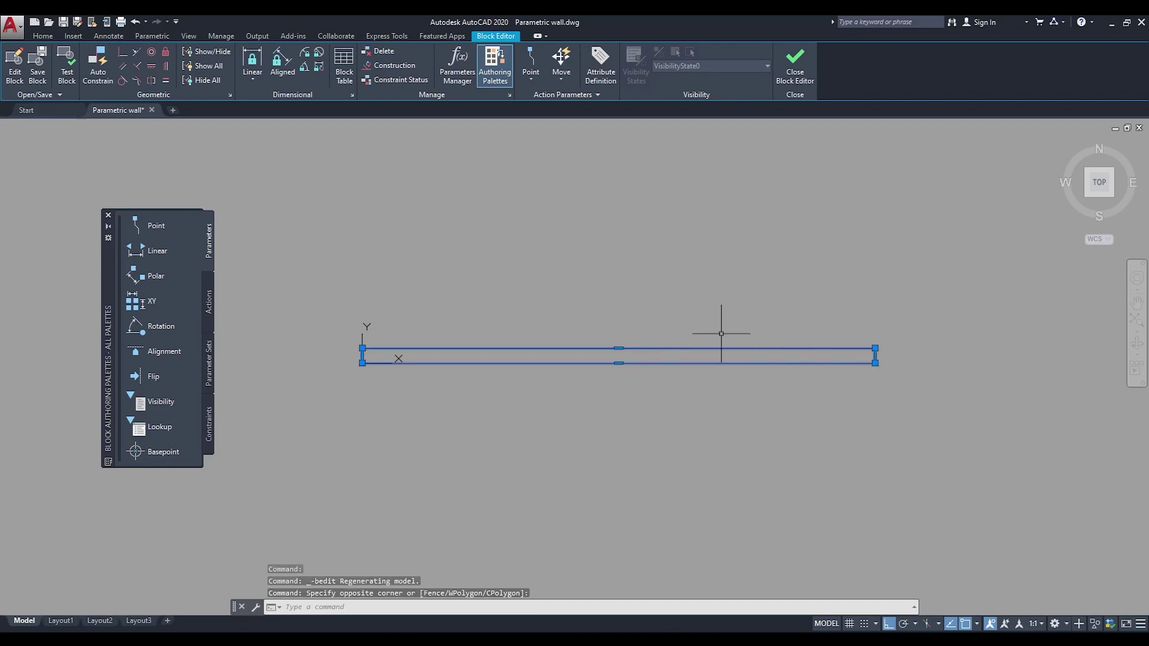
{"action": "key", "text": "Escape"}
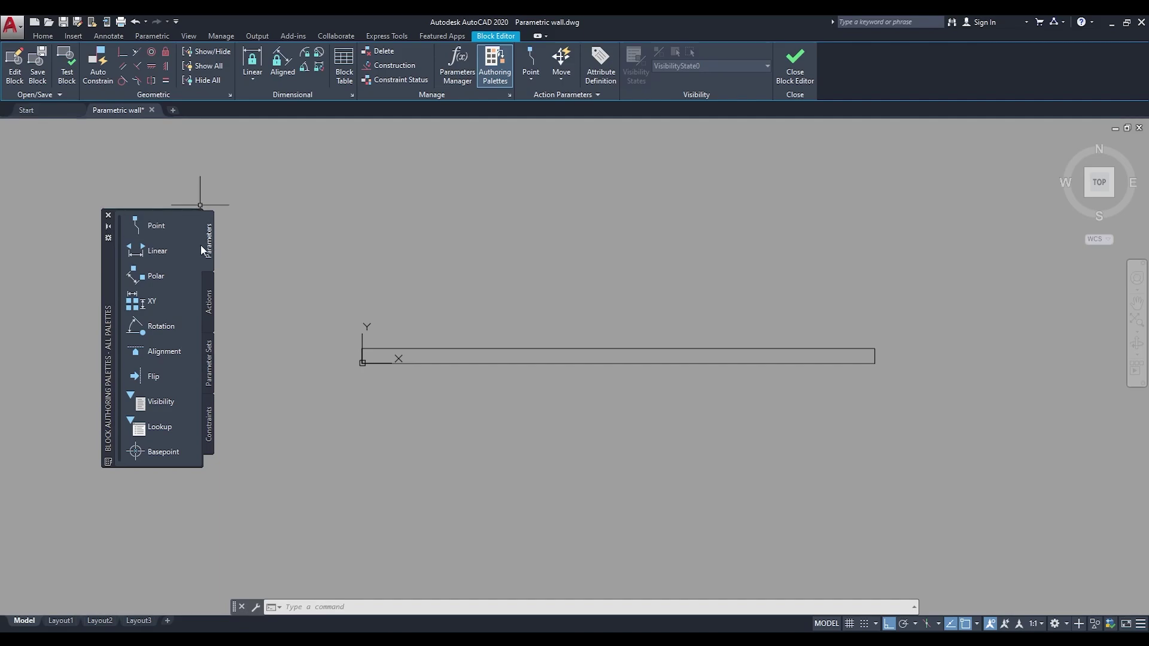
{"action": "left_click", "coordinate": [151, 253]}
{"action": "left_click", "coordinate": [362, 348]}
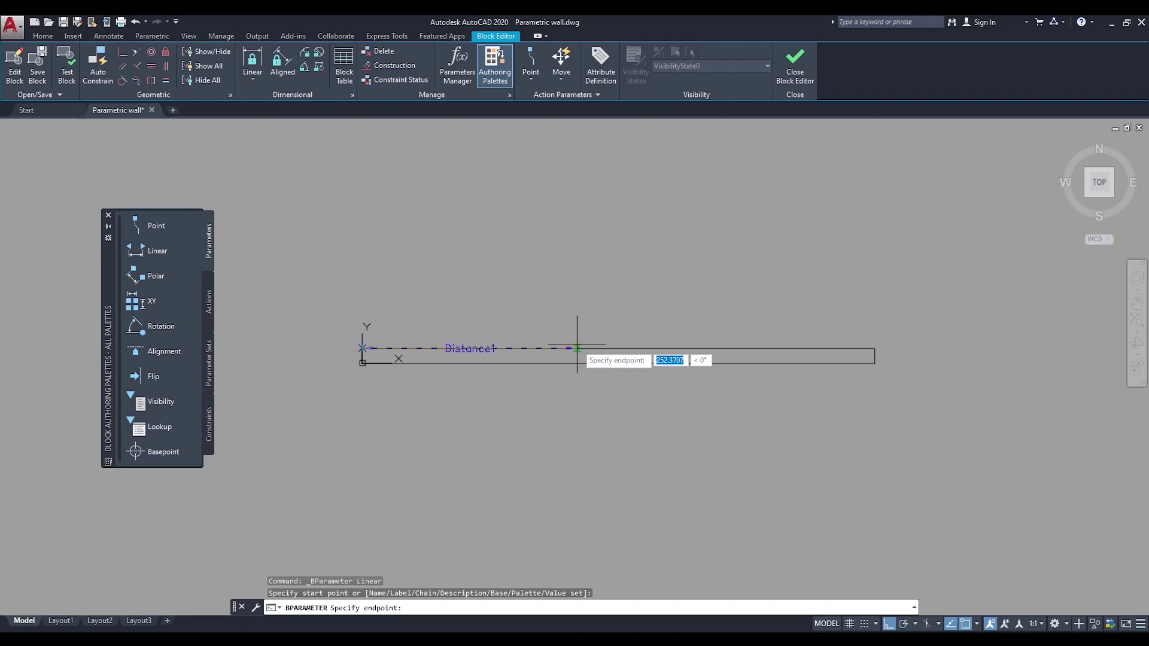
{"action": "left_click", "coordinate": [875, 348]}
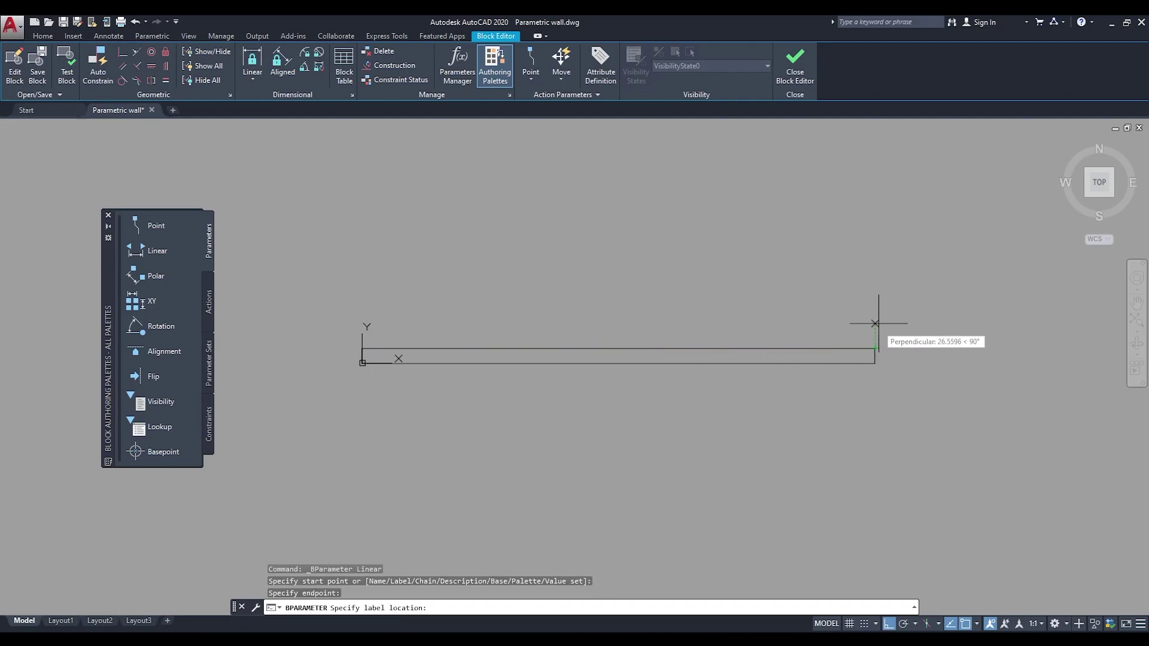
{"action": "left_click", "coordinate": [875, 290]}
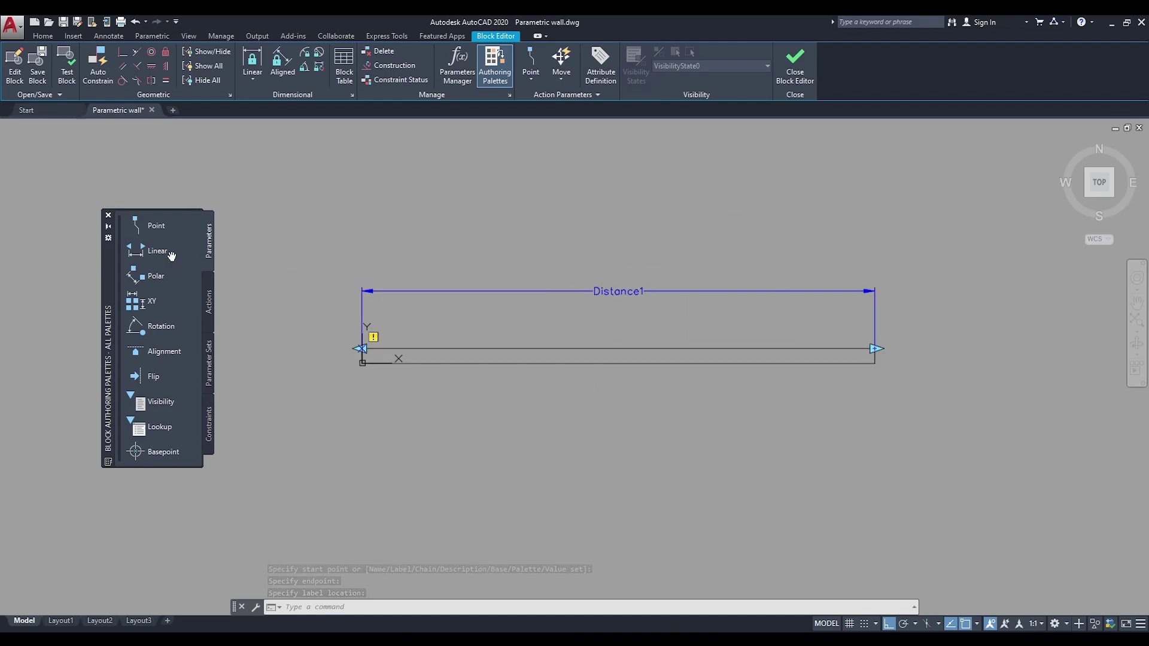
Step: Add a second linear parameter, Distance2, at the wall's right end, then erase it
{"action": "left_click", "coordinate": [155, 252]}
{"action": "left_click", "coordinate": [875, 363]}
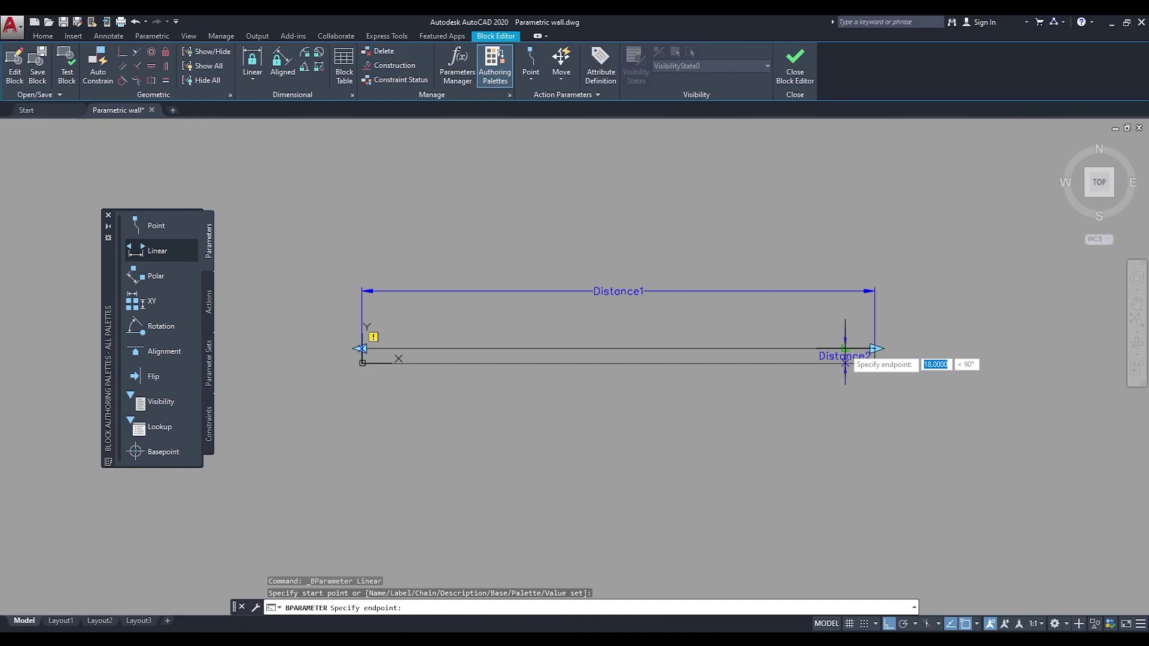
{"action": "left_click", "coordinate": [875, 349]}
{"action": "left_click", "coordinate": [970, 354]}
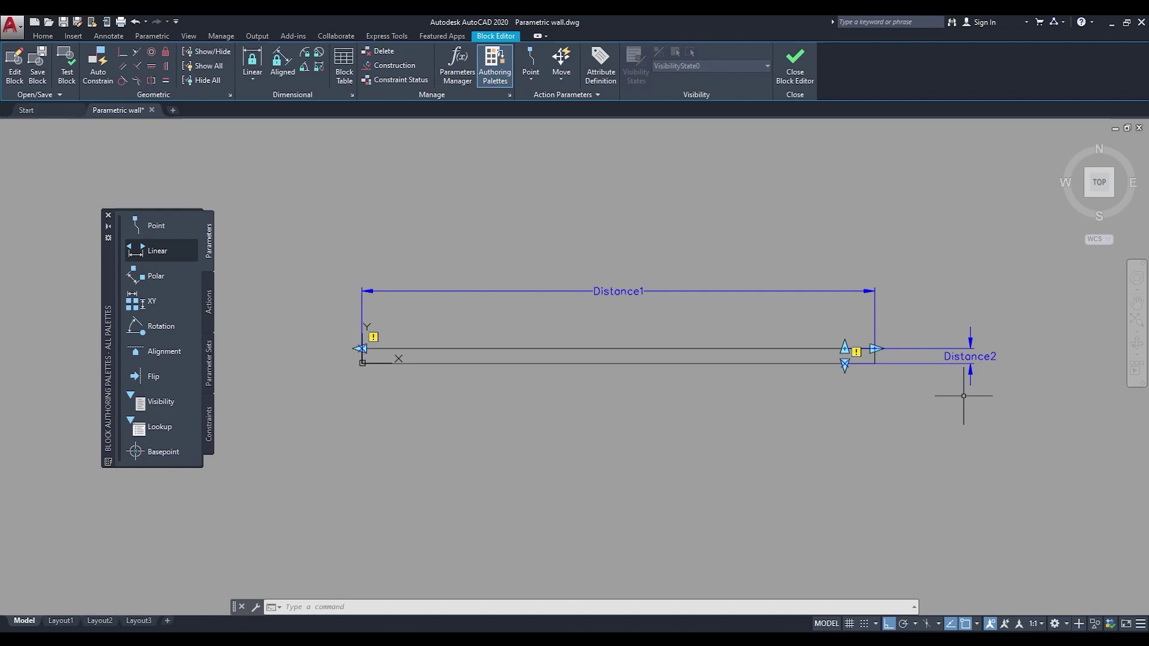
{"action": "left_click", "coordinate": [1003, 443]}
{"action": "left_click", "coordinate": [925, 274]}
{"action": "type", "text": "e"}
{"action": "key", "text": "Return"}
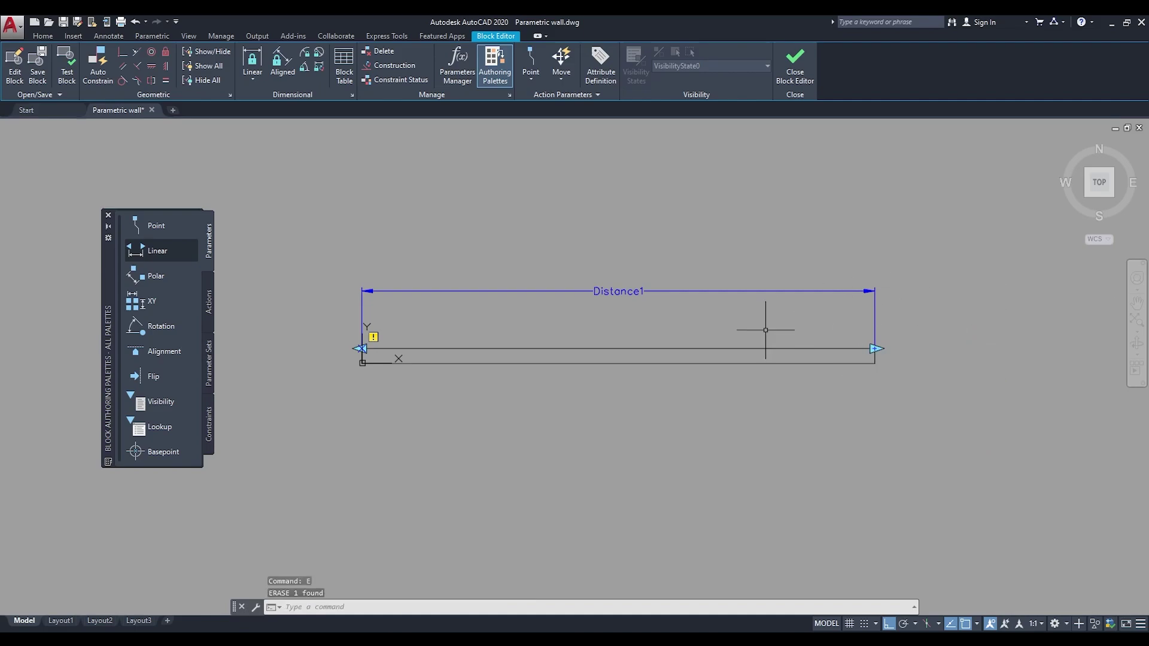
{"action": "key", "text": "Escape"}
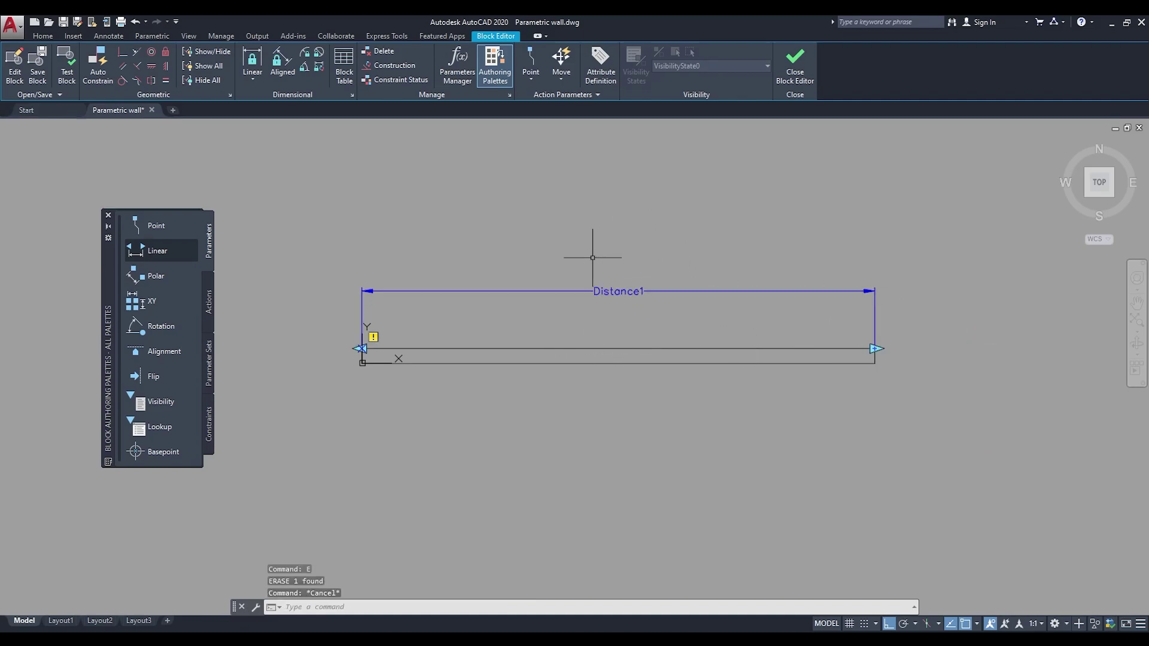
{"action": "left_click", "coordinate": [653, 313]}
{"action": "key", "text": "Escape"}
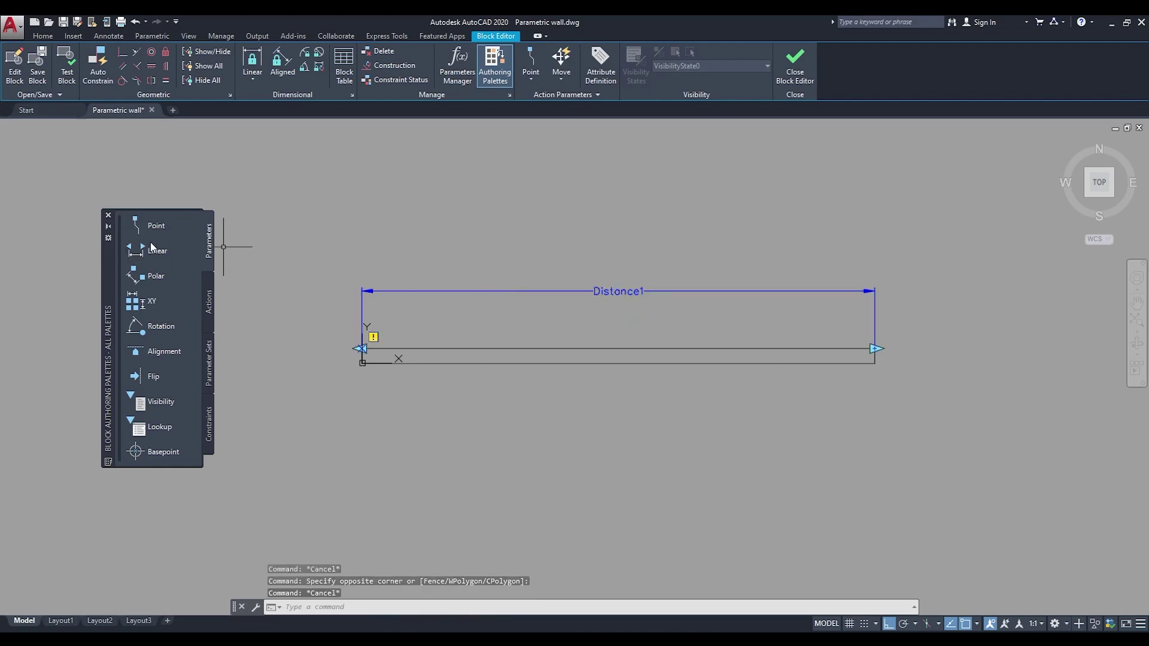
Step: Add a Stretch action on Distance1's right point, framing the wall's right end and selecting the wall
{"action": "left_click", "coordinate": [209, 305]}
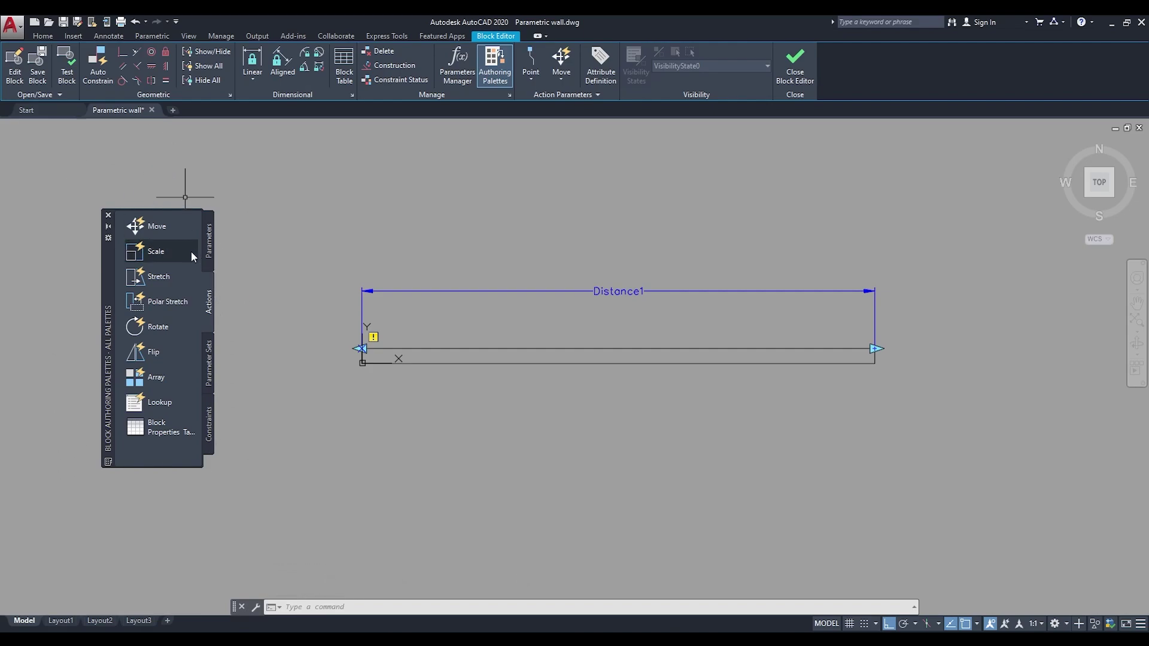
{"action": "left_click", "coordinate": [163, 277]}
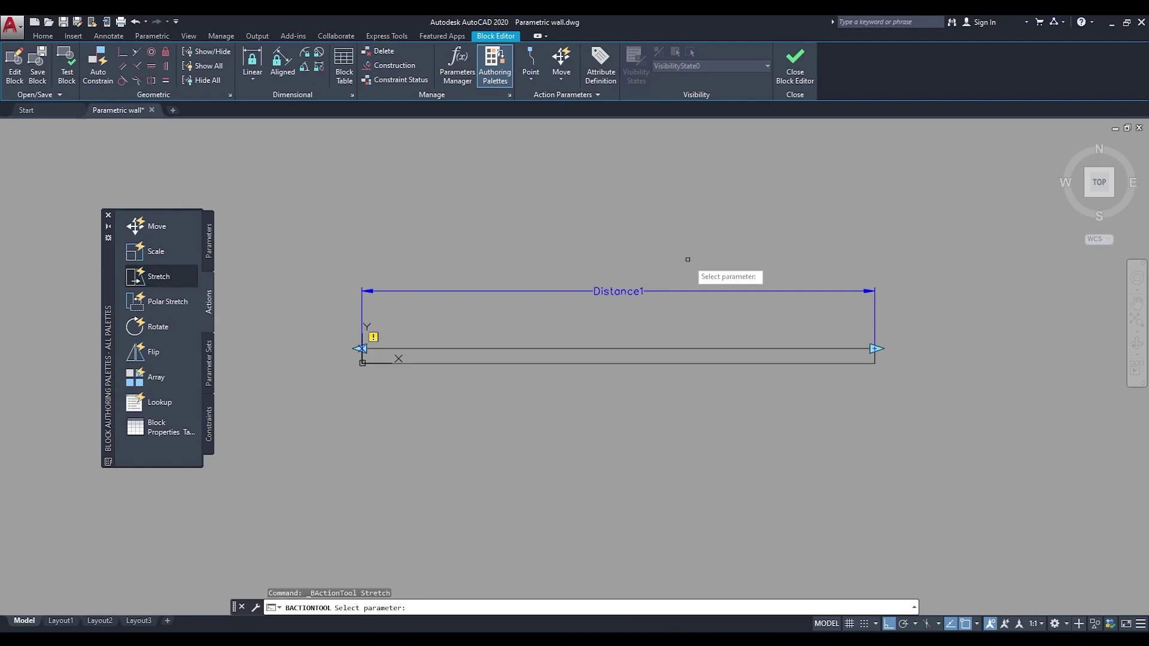
{"action": "left_click", "coordinate": [673, 292]}
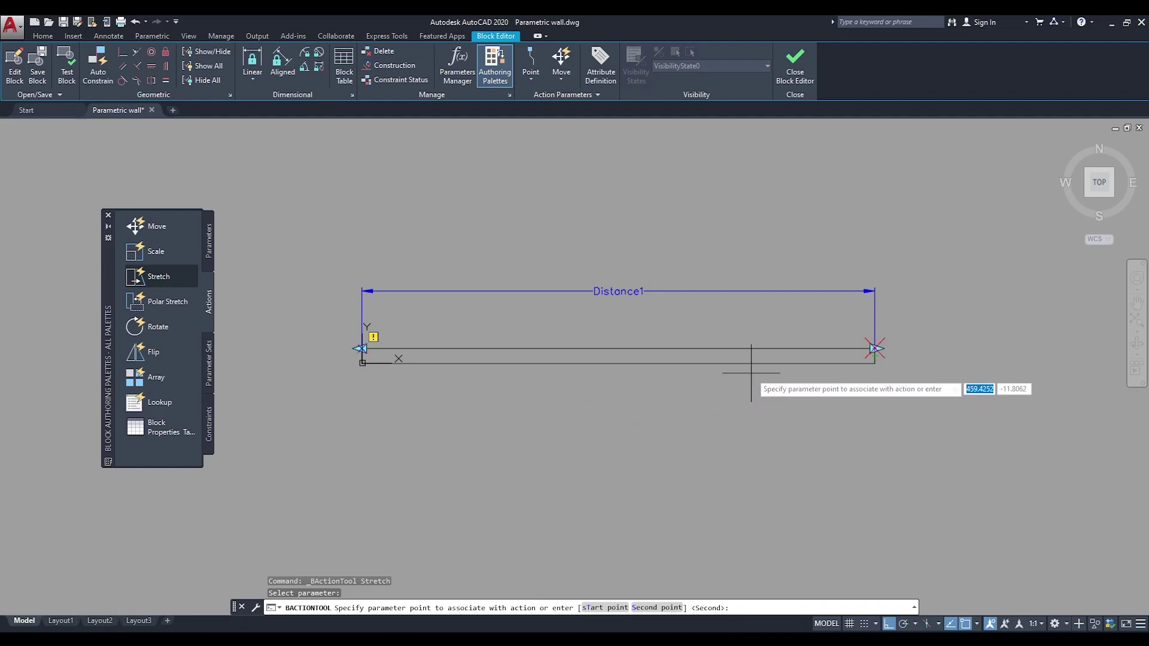
{"action": "left_click", "coordinate": [881, 439]}
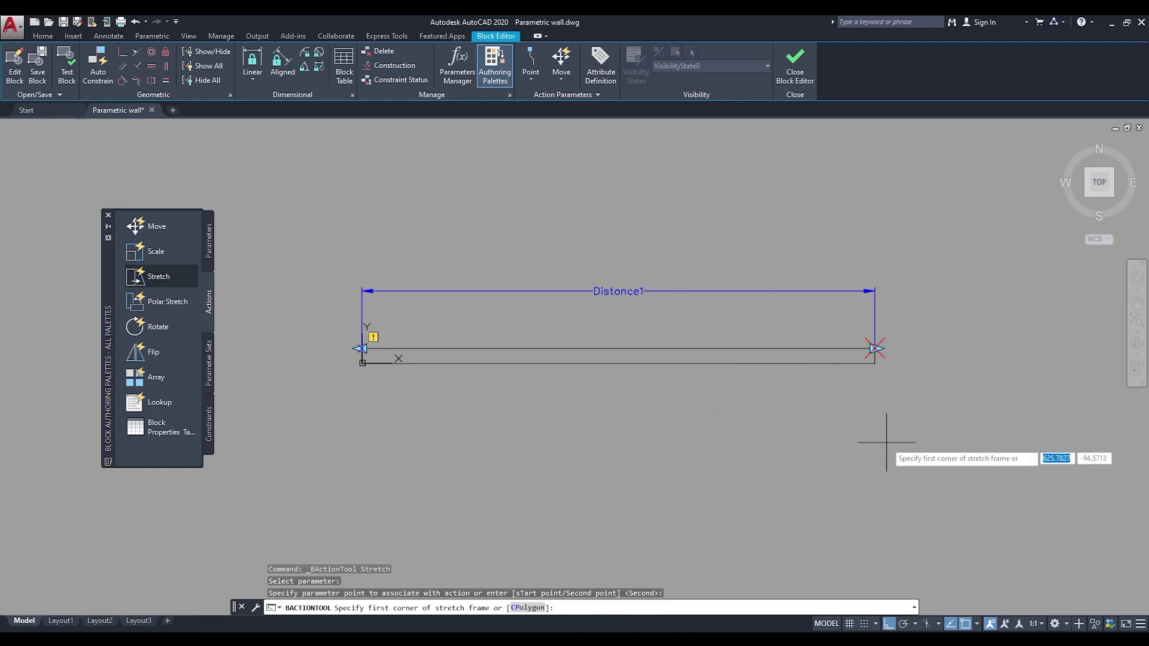
{"action": "left_click", "coordinate": [908, 404]}
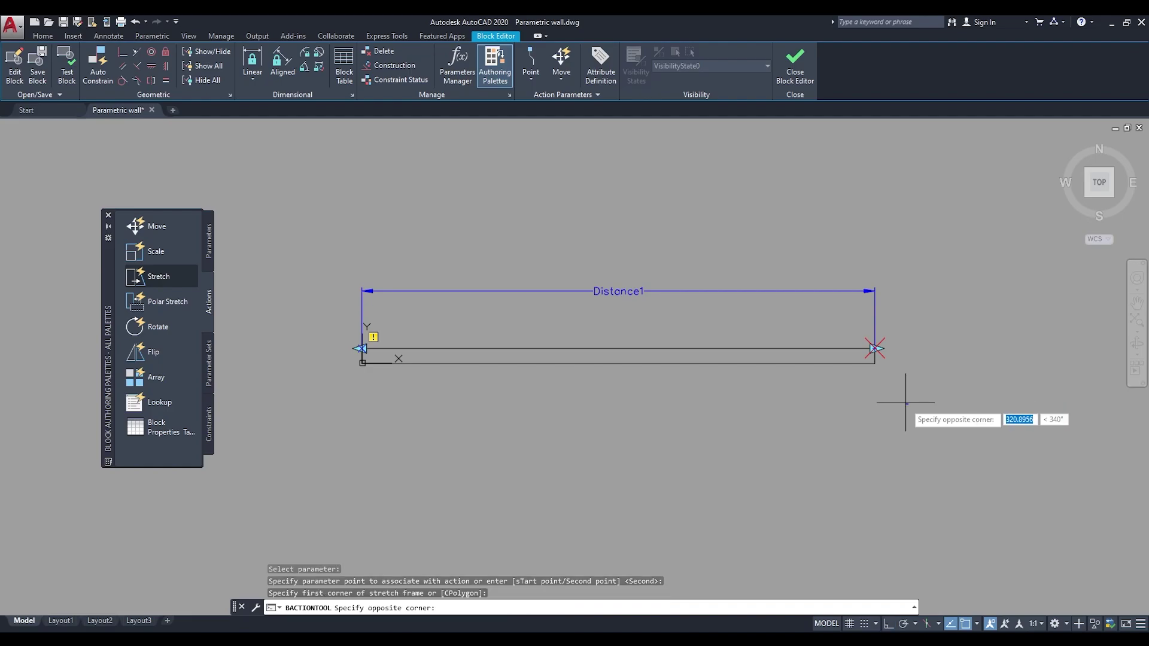
{"action": "left_click", "coordinate": [828, 315]}
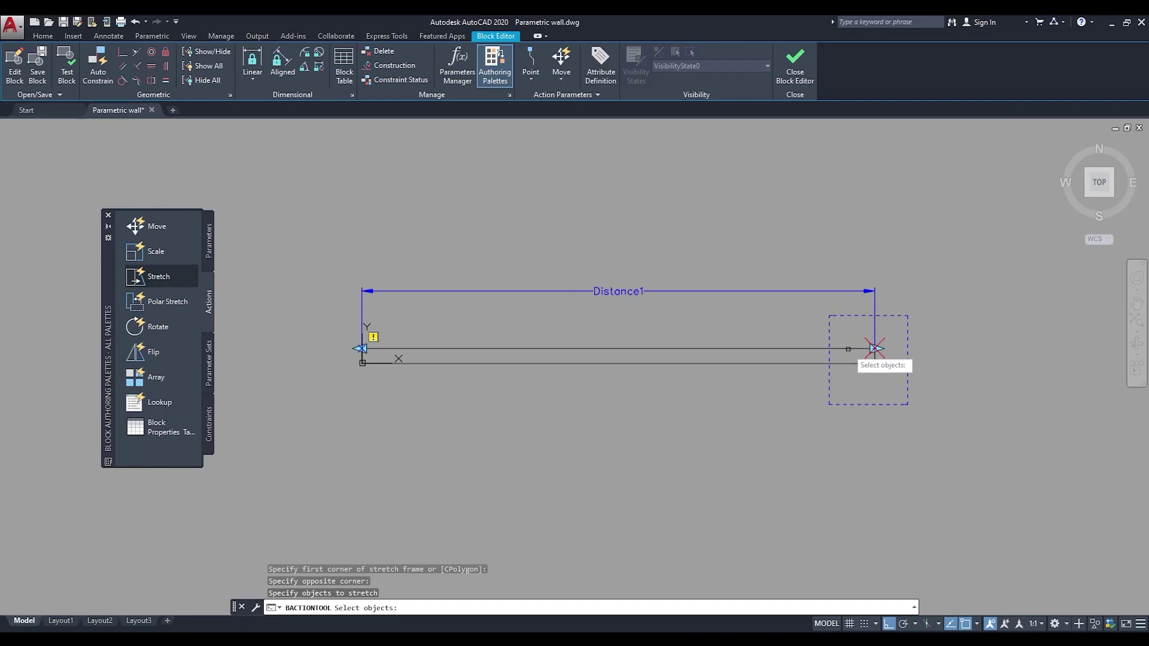
{"action": "left_click", "coordinate": [846, 347]}
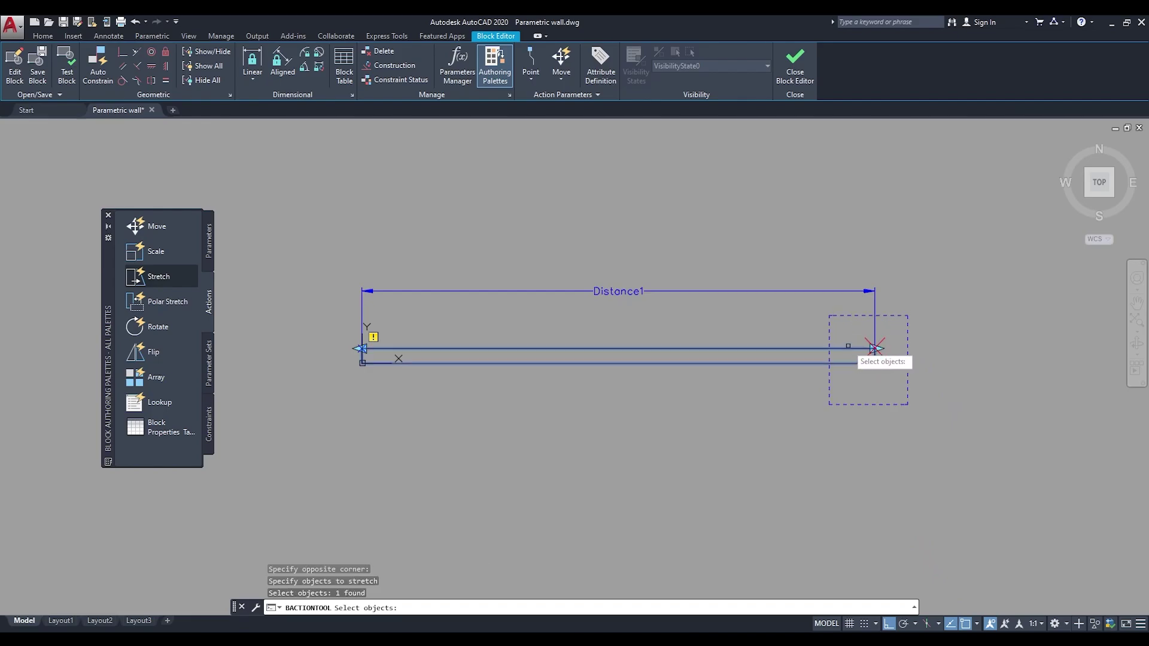
{"action": "key", "text": "Return"}
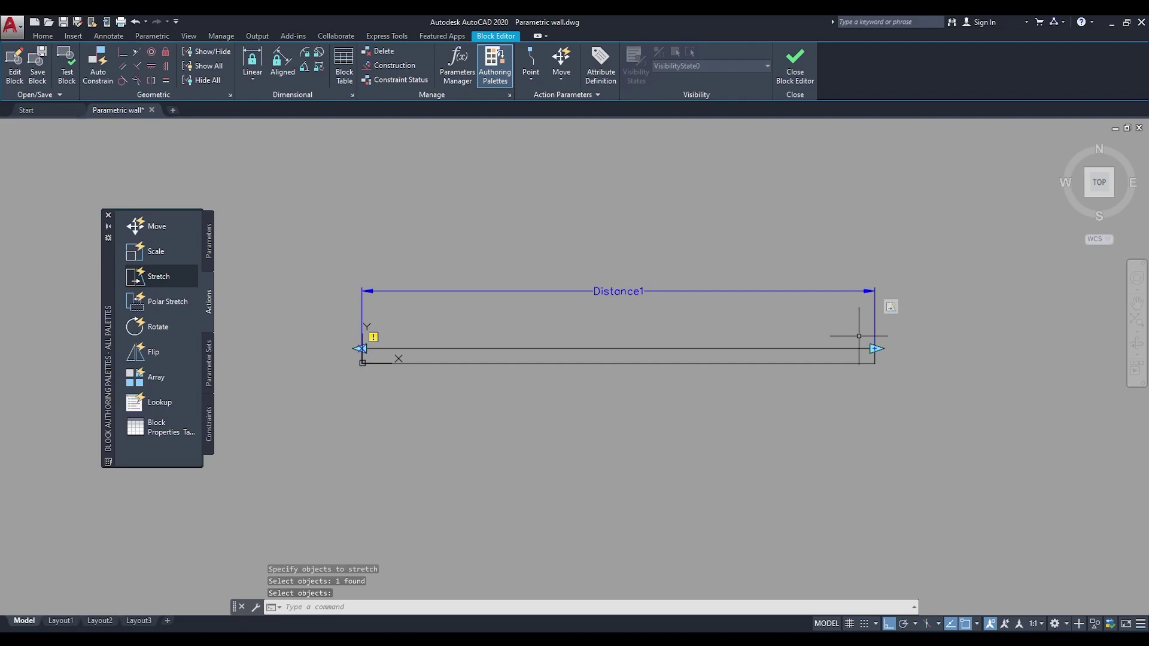
Step: Save the block changes, then drag the wall's right-end grip longer and back
{"action": "left_click", "coordinate": [796, 69]}
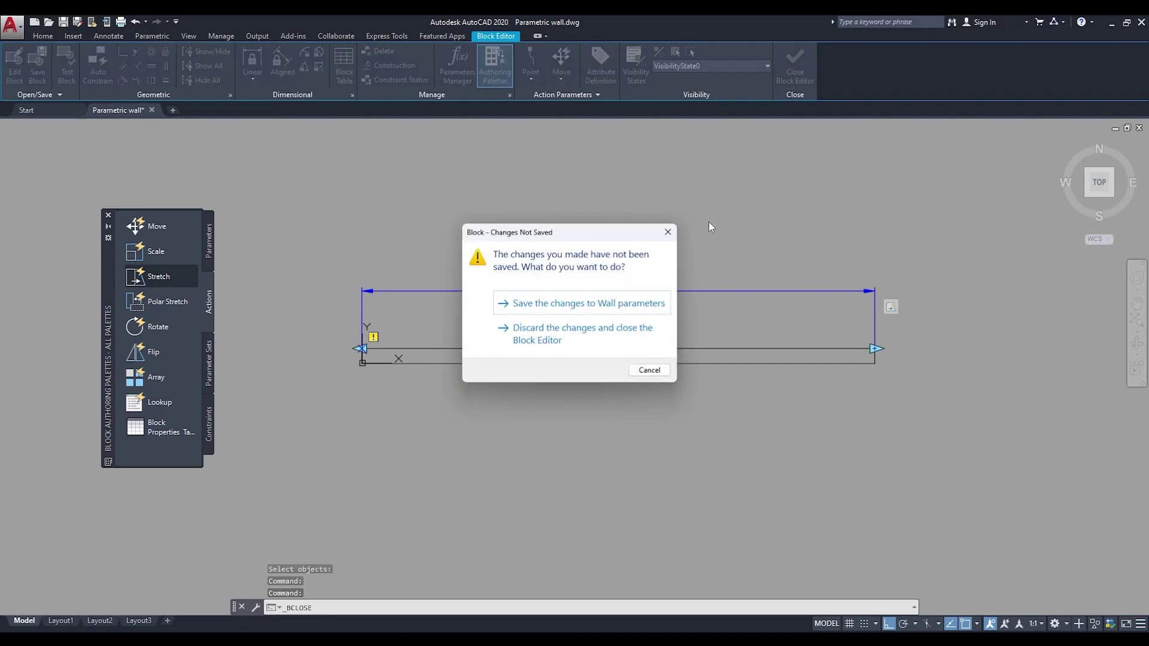
{"action": "left_click", "coordinate": [583, 299]}
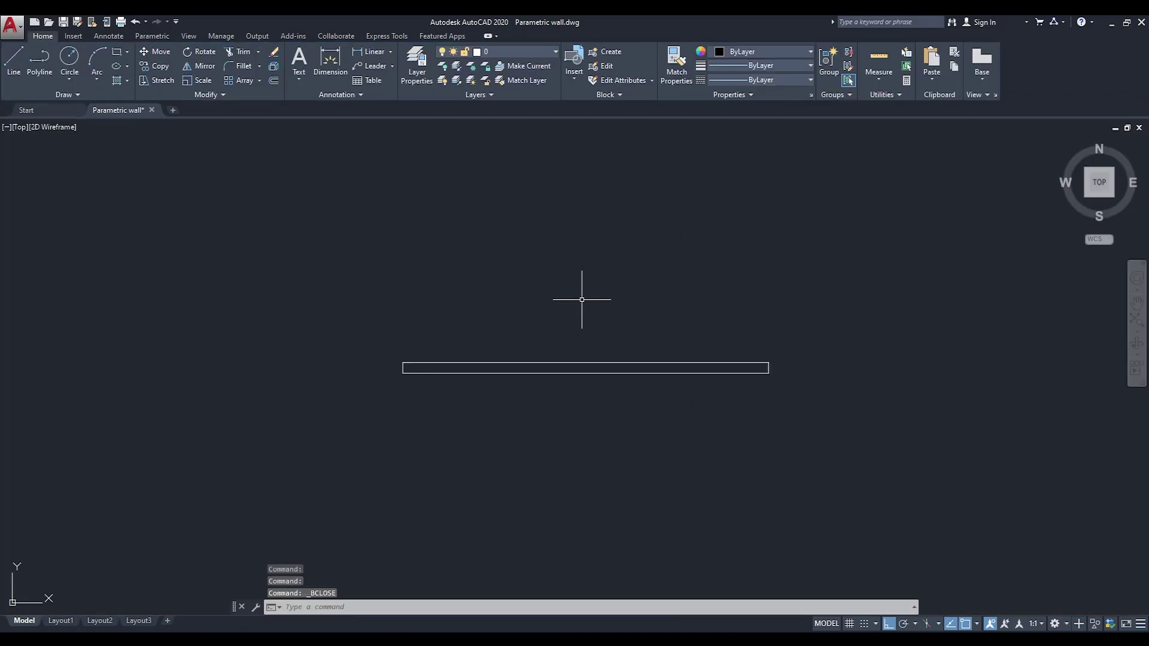
{"action": "left_click", "coordinate": [590, 367]}
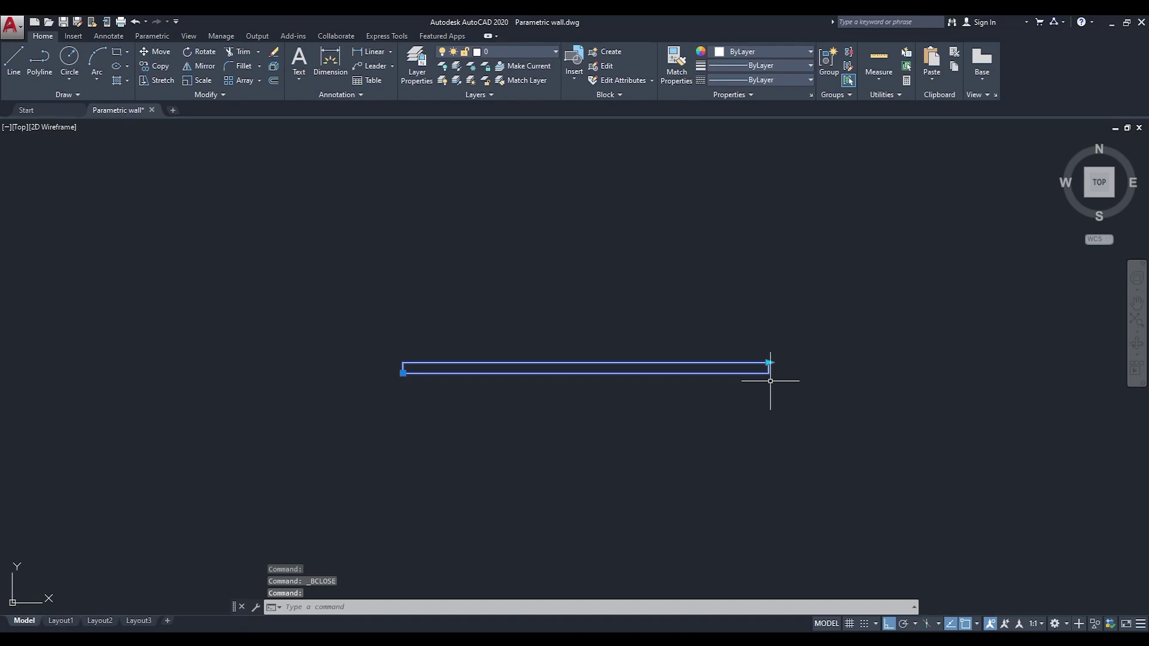
{"action": "left_click", "coordinate": [771, 358]}
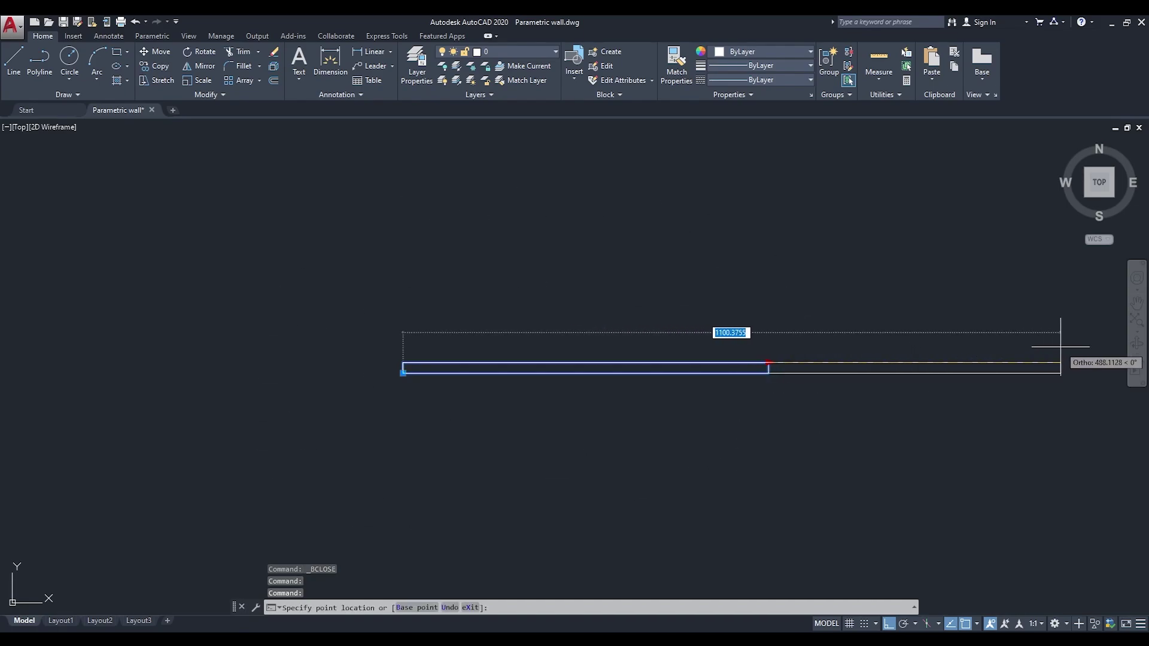
{"action": "left_click", "coordinate": [1072, 362]}
{"action": "left_click", "coordinate": [1061, 362]}
{"action": "left_click", "coordinate": [745, 363]}
{"action": "key", "text": "Escape"}
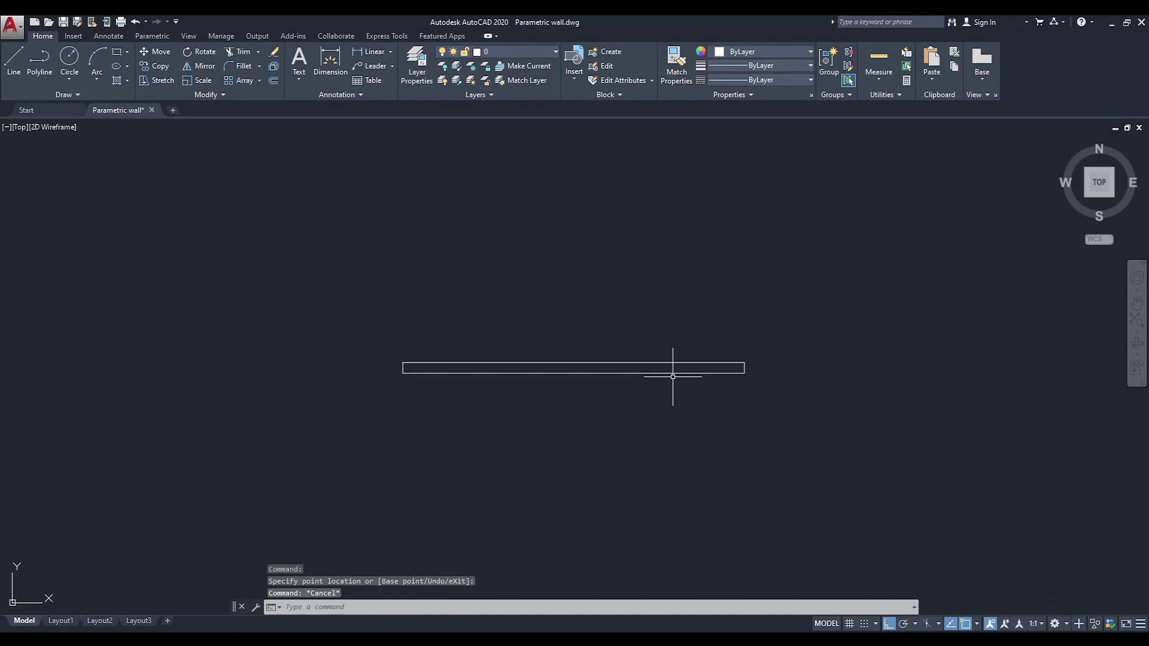
Step: Start a DIST measurement, then reselect the wall and shorten it from its right end
{"action": "type", "text": "d poi"}
{"action": "key", "text": "Return"}
{"action": "left_click", "coordinate": [661, 373]}
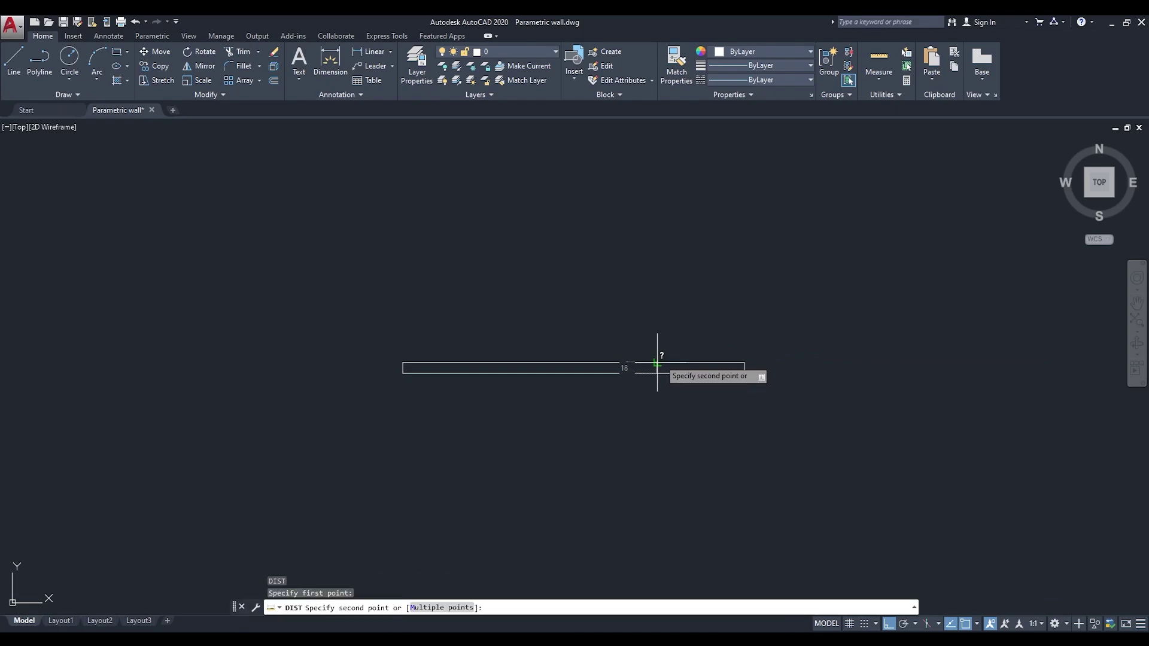
{"action": "key", "text": "Escape"}
{"action": "middle_click_drag", "start_coordinate": [604, 392], "coordinate": [636, 415]}
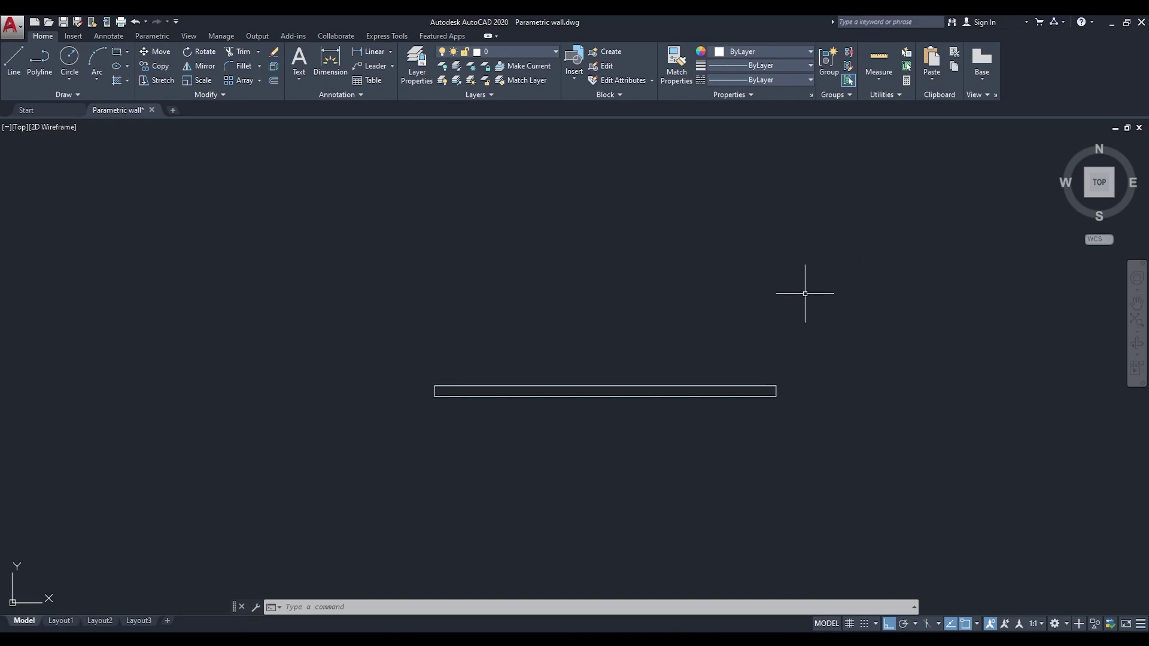
{"action": "left_click", "coordinate": [825, 344]}
{"action": "left_click", "coordinate": [711, 429]}
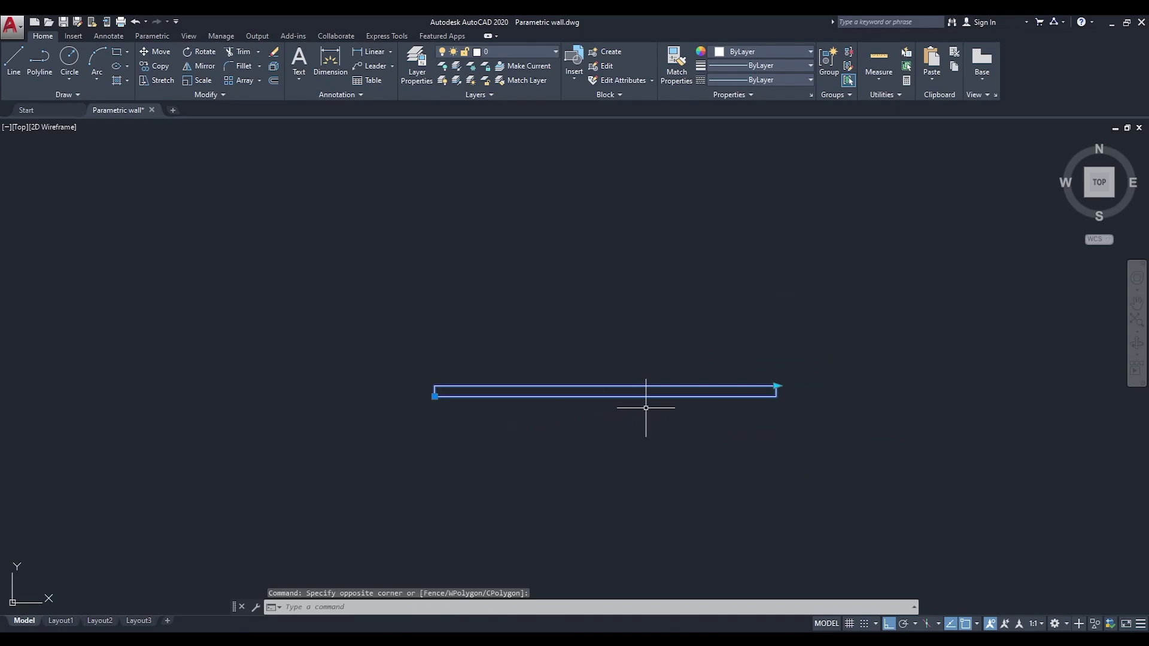
{"action": "left_click", "coordinate": [776, 386]}
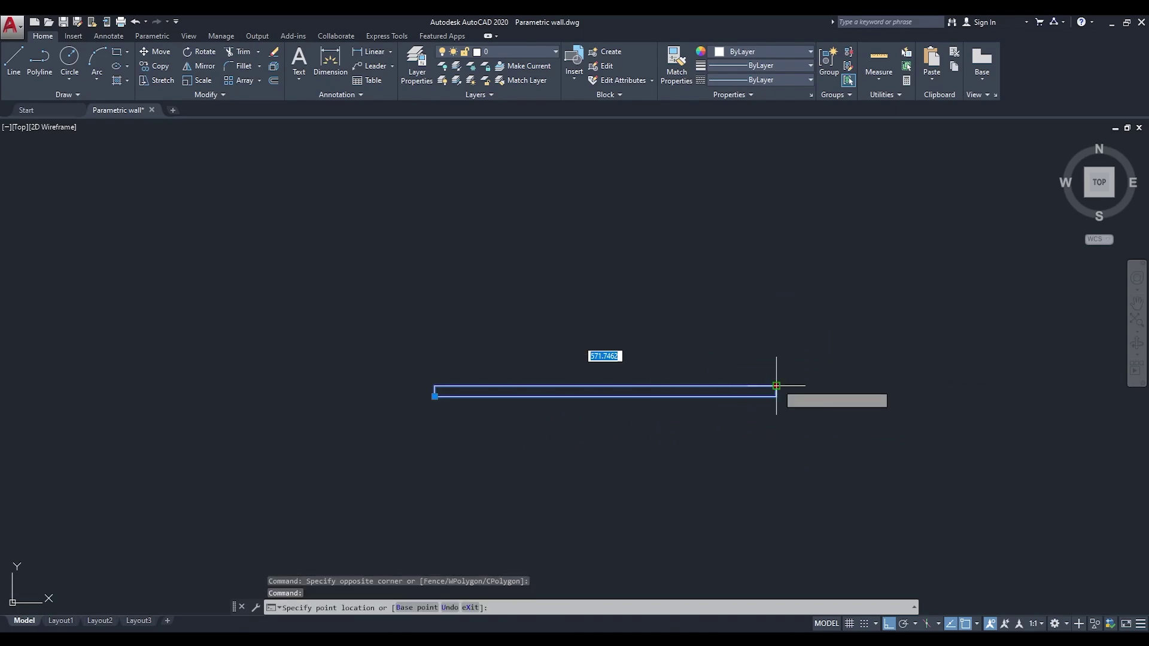
{"action": "left_click", "coordinate": [701, 386]}
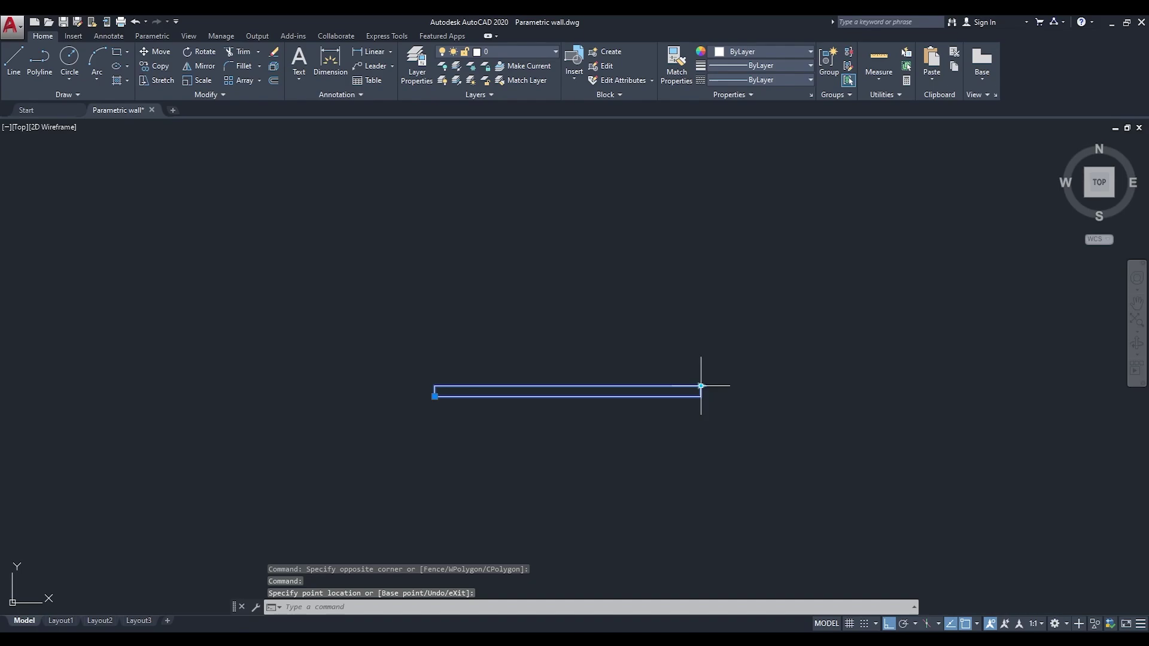
Step: Reopen the block in the Block Editor and copy the wall rectangle below the original
{"action": "right_click", "coordinate": [648, 395]}
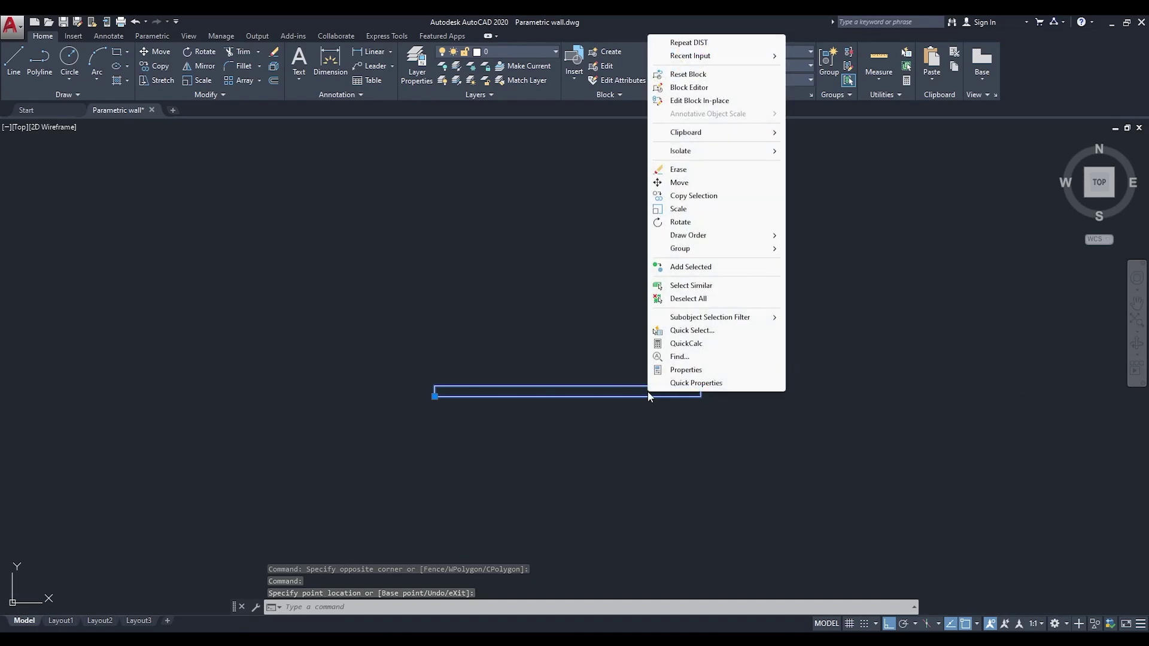
{"action": "left_click", "coordinate": [715, 87]}
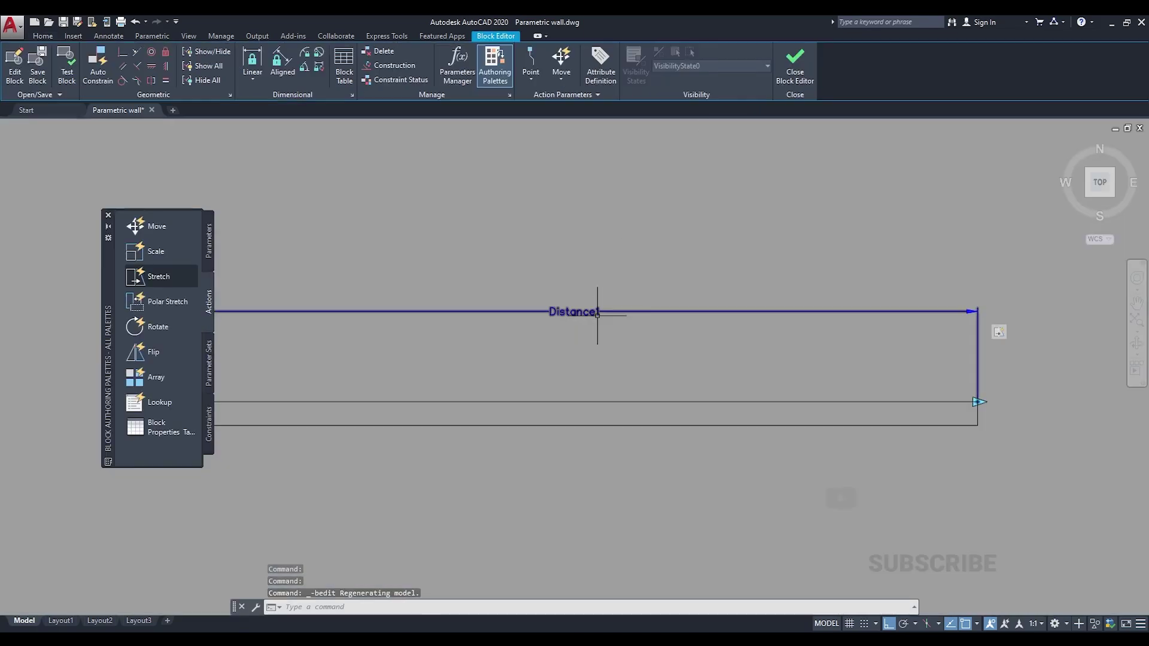
{"action": "scroll", "coordinate": [597, 315], "scroll_direction": "down", "scroll_amount": 2}
{"action": "key", "text": "Escape"}
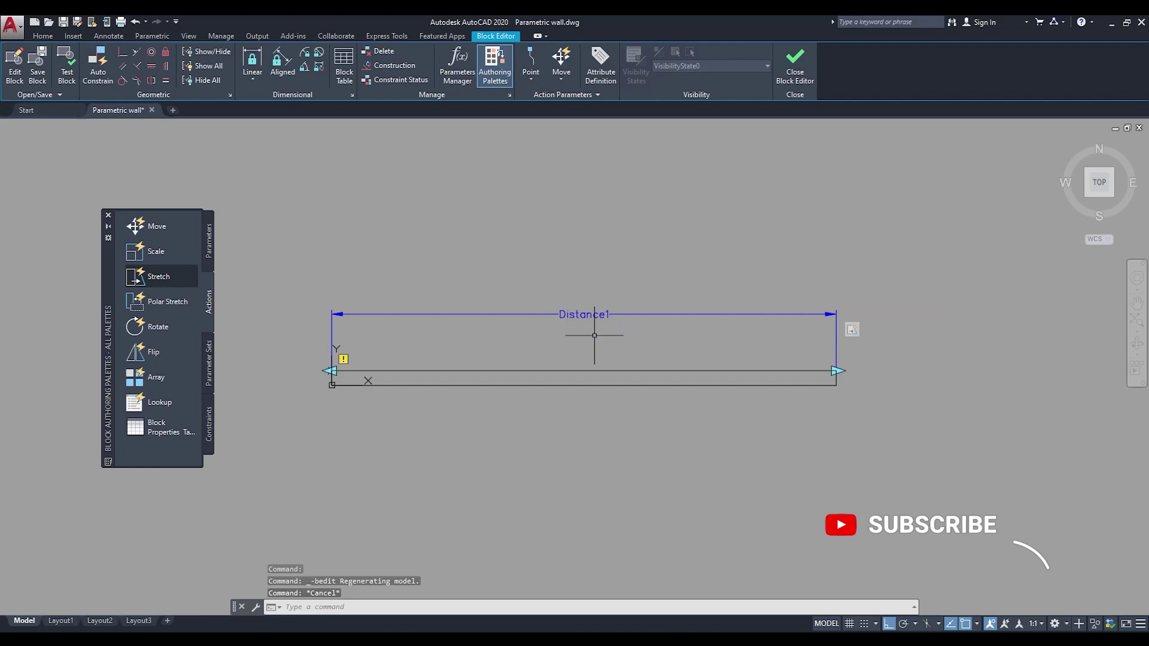
{"action": "left_click", "coordinate": [615, 385]}
{"action": "type", "text": "co"}
{"action": "key", "text": "Return"}
{"action": "left_click", "coordinate": [635, 357]}
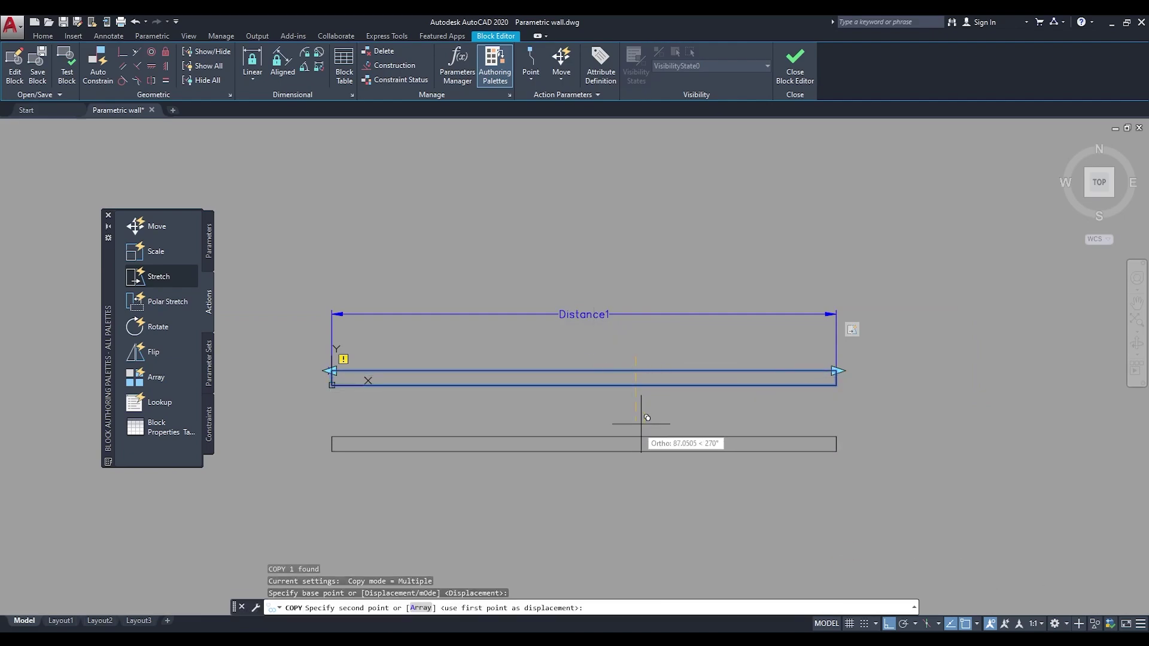
{"action": "left_click", "coordinate": [641, 422]}
{"action": "key", "text": "Escape"}
Step: Move the copy onto the original wall, then undo to restore it below
{"action": "left_click", "coordinate": [654, 432]}
{"action": "type", "text": "m"}
{"action": "key", "text": "Return"}
{"action": "left_click", "coordinate": [642, 425]}
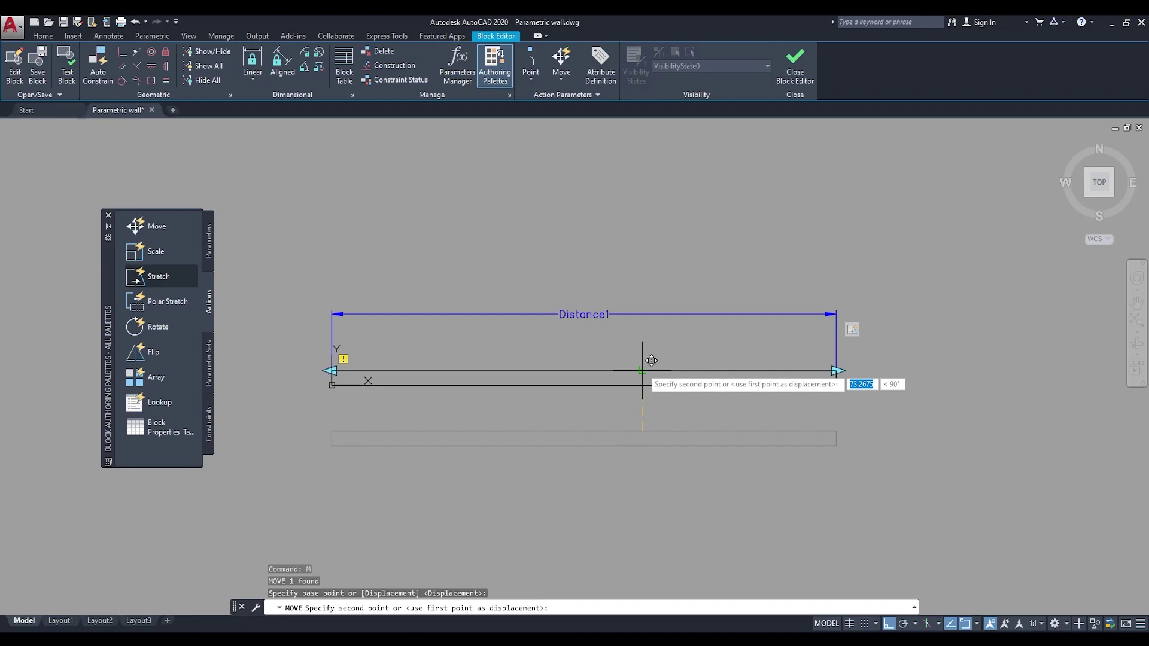
{"action": "left_click", "coordinate": [642, 372]}
{"action": "key", "text": "Escape"}
{"action": "scroll", "coordinate": [570, 388], "scroll_direction": "up", "scroll_amount": 4}
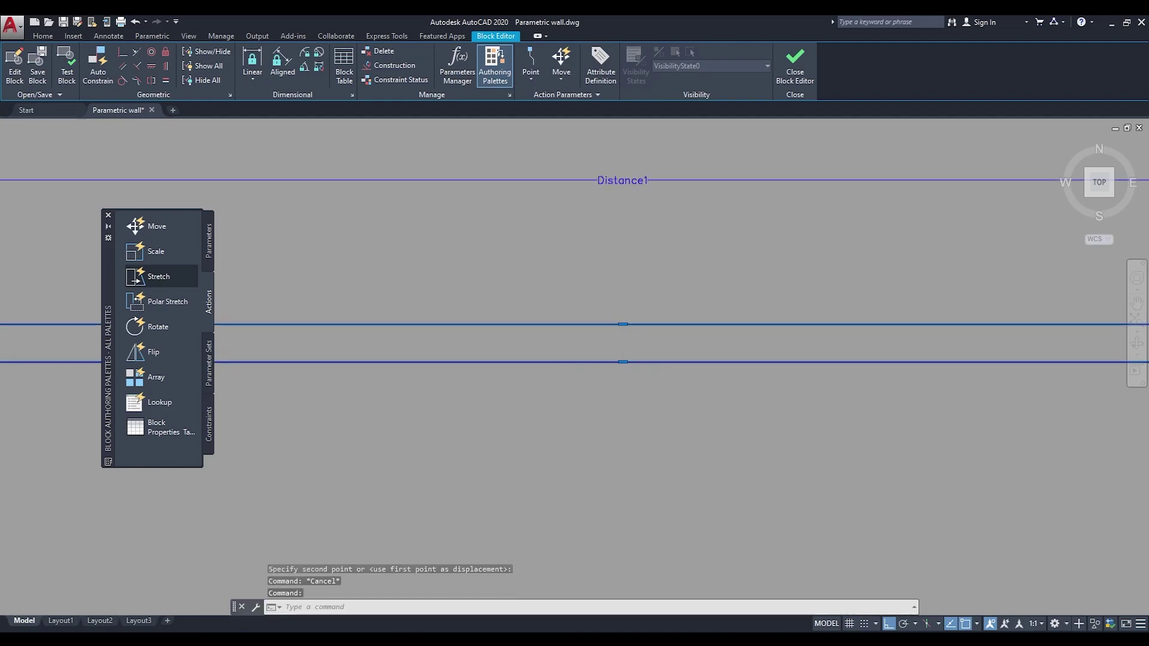
{"action": "scroll", "coordinate": [649, 390], "scroll_direction": "down", "scroll_amount": 3}
{"action": "key", "text": "ctrl+z"}
{"action": "key", "text": "ctrl+z"}
{"action": "key", "text": "Escape"}
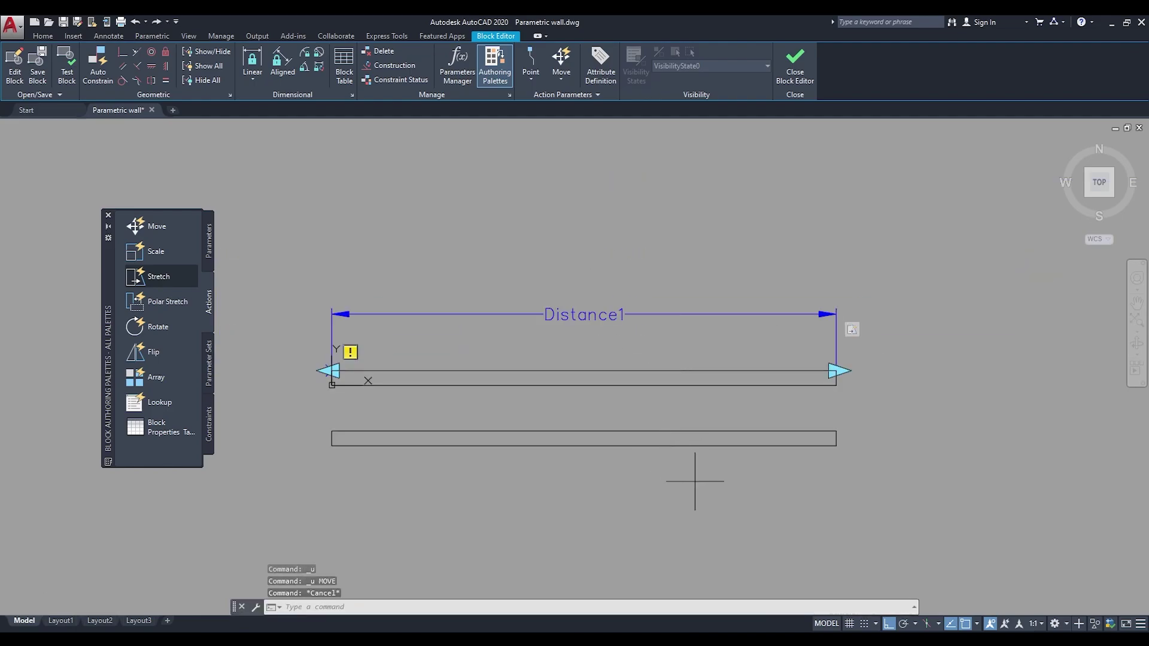
Step: Grip-stretch the copy's lower edge to narrow it by 6
{"action": "left_click", "coordinate": [695, 481]}
{"action": "scroll", "coordinate": [587, 456], "scroll_direction": "up", "scroll_amount": 4}
{"action": "type", "text": "di"}
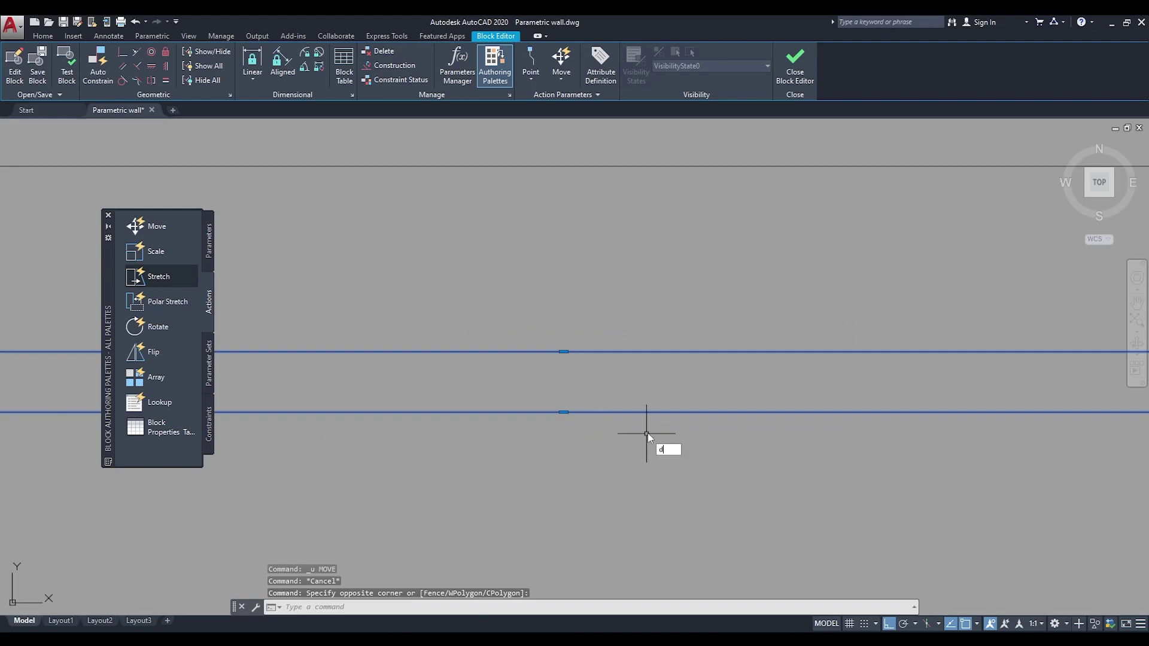
{"action": "key", "text": "Return"}
{"action": "left_click", "coordinate": [672, 412]}
{"action": "key", "text": "Escape"}
{"action": "left_click_drag", "start_coordinate": [677, 345], "coordinate": [581, 444]}
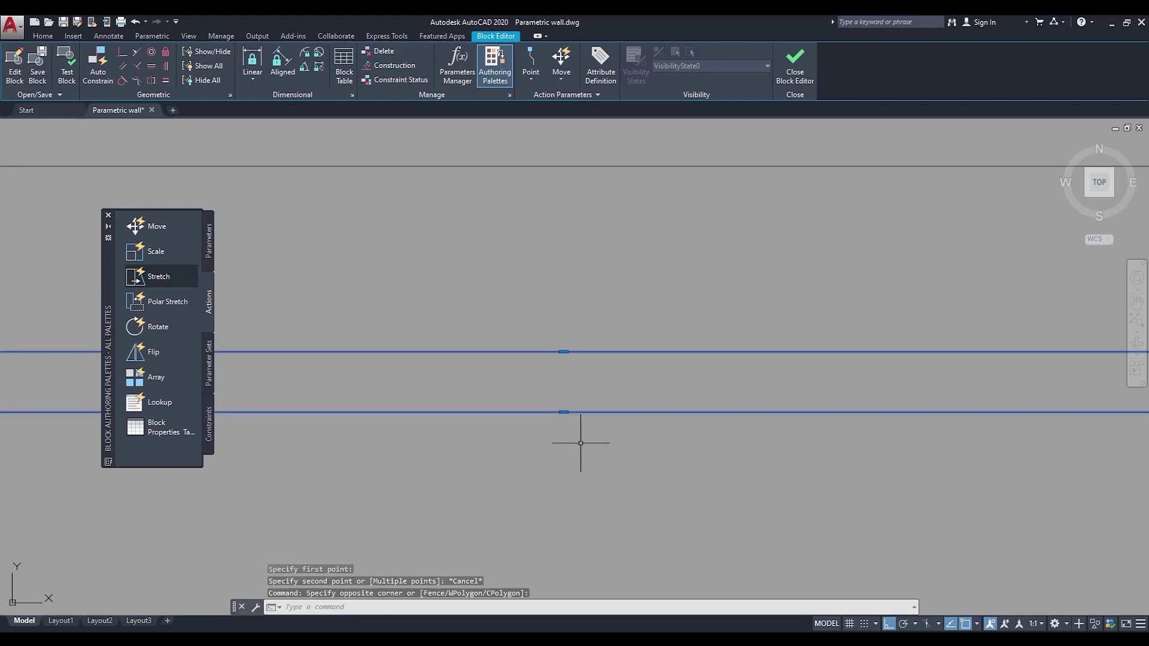
{"action": "left_click", "coordinate": [564, 412]}
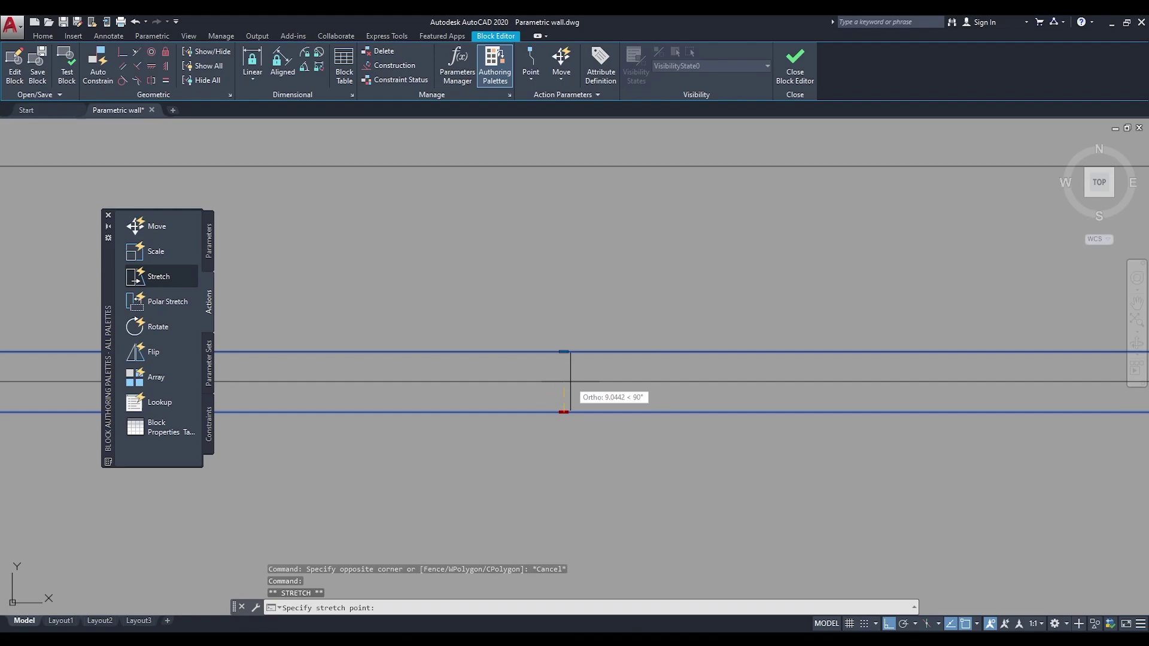
{"action": "key", "text": "Escape"}
Step: Move the narrowed copy with perpendicular snap to align against the original wall
{"action": "scroll", "coordinate": [571, 381], "scroll_direction": "down", "scroll_amount": 5}
{"action": "left_click", "coordinate": [570, 380]}
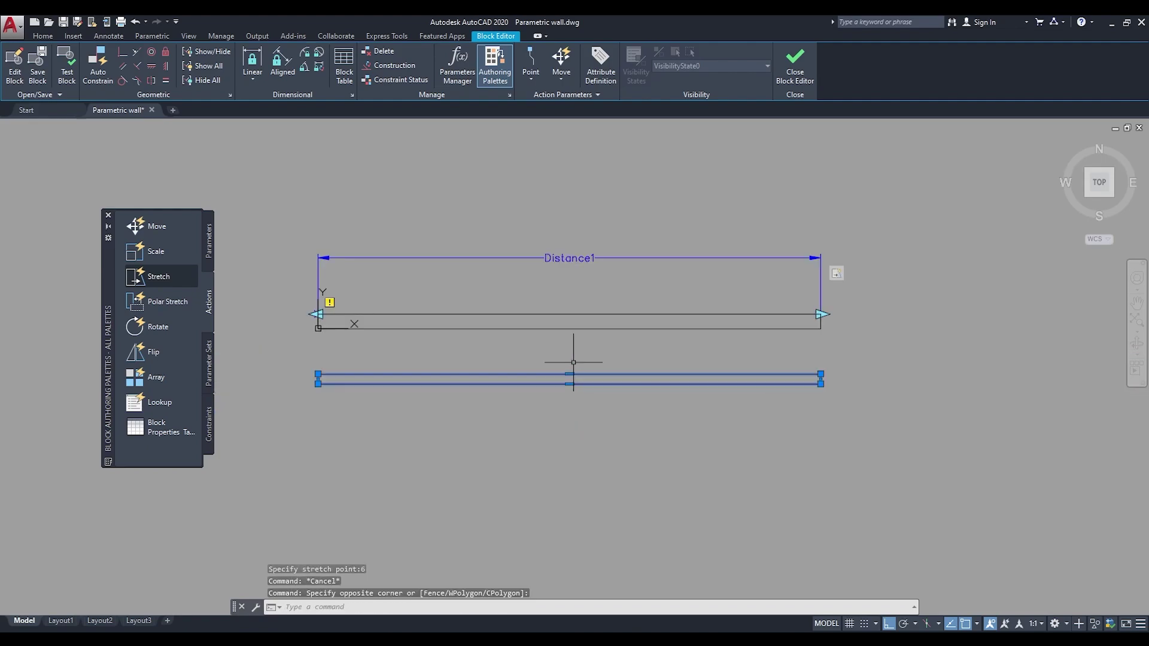
{"action": "type", "text": "M"}
{"action": "key", "text": "Return"}
{"action": "left_click", "coordinate": [568, 376]}
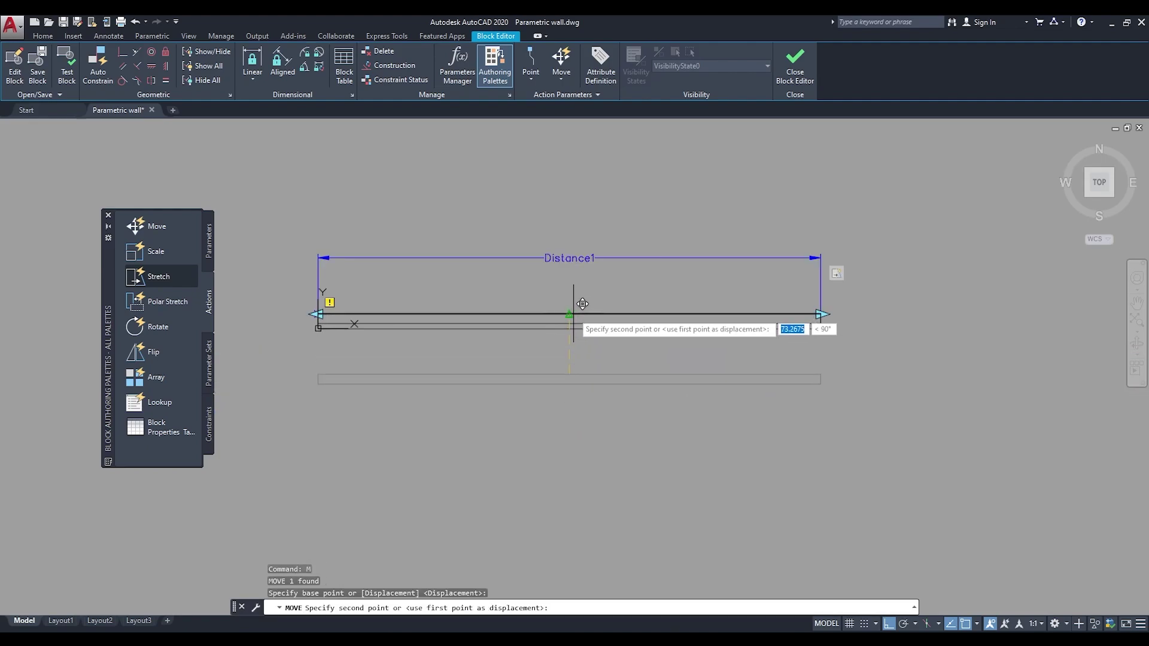
{"action": "type", "text": "per"}
{"action": "key", "text": "Return"}
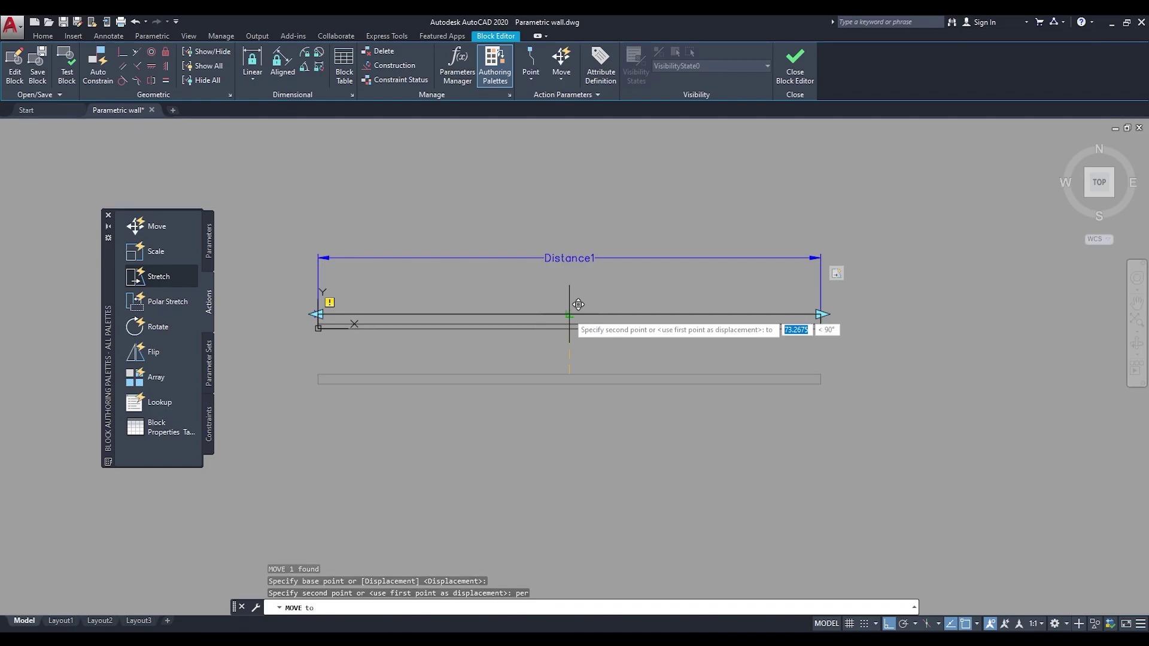
{"action": "left_click", "coordinate": [569, 314]}
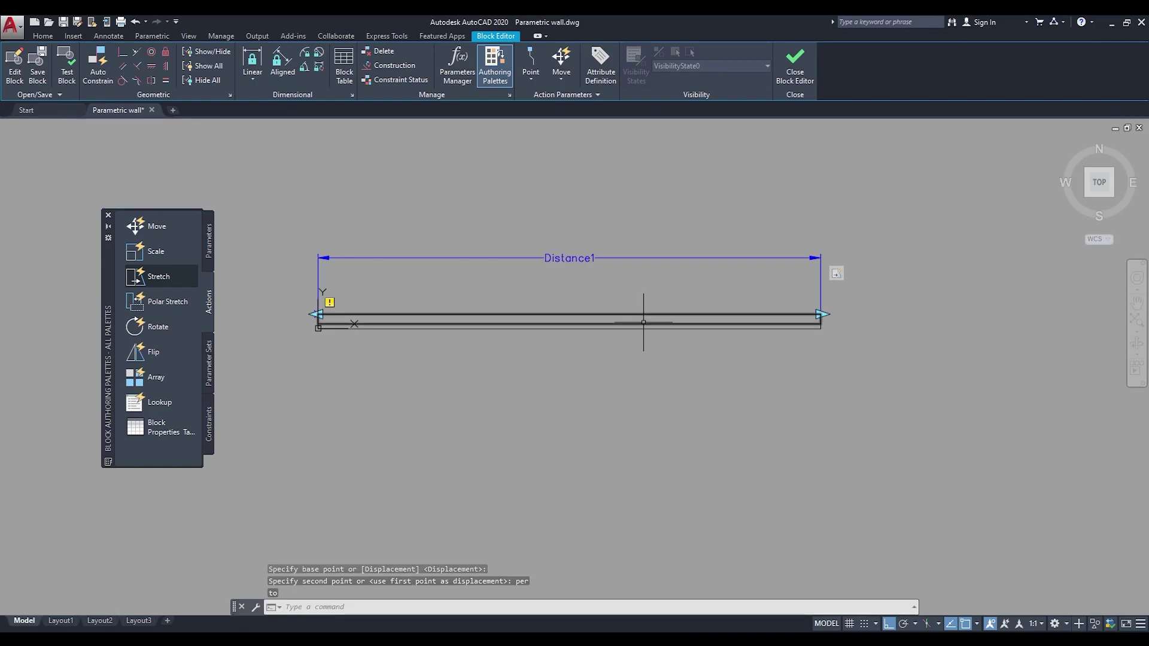
{"action": "left_click", "coordinate": [662, 324]}
{"action": "key", "text": "Escape"}
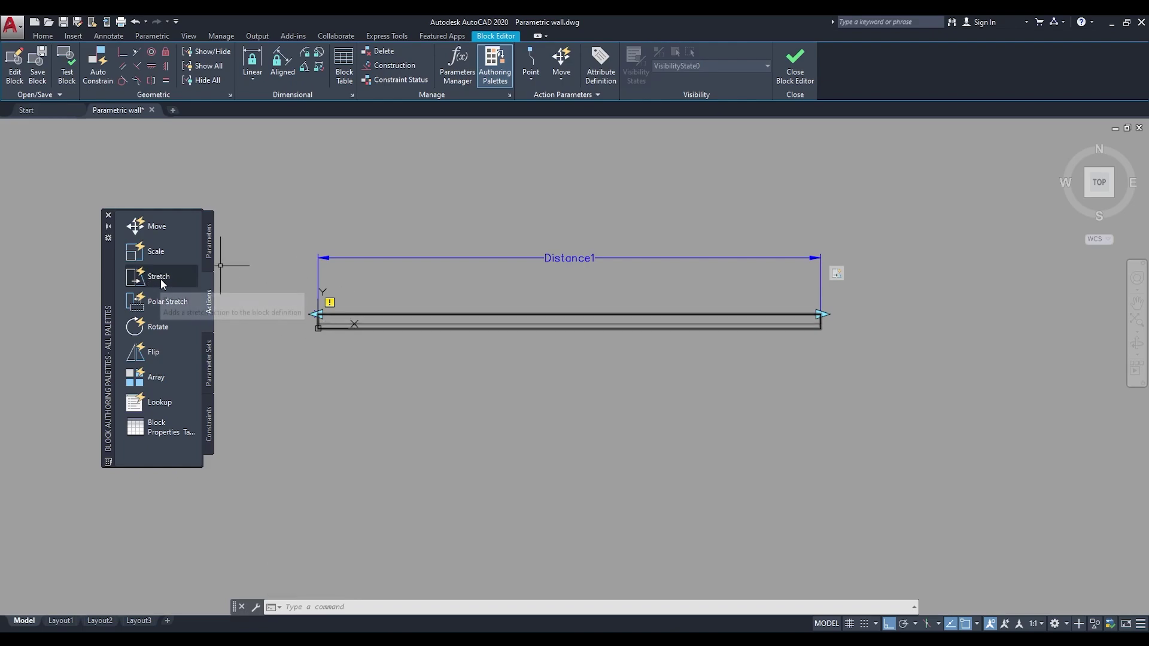
Step: Start a Stretch action linked to Distance1's right endpoint
{"action": "left_click", "coordinate": [636, 264]}
{"action": "left_click", "coordinate": [570, 174]}
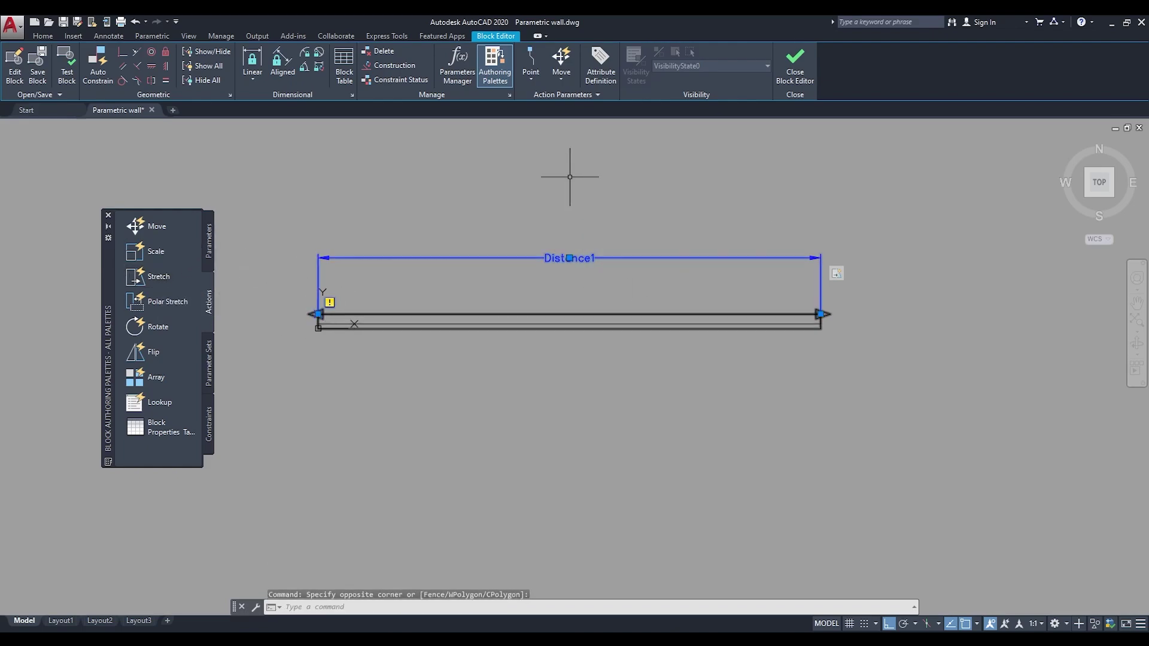
{"action": "key", "text": "Escape"}
{"action": "left_click", "coordinate": [156, 278]}
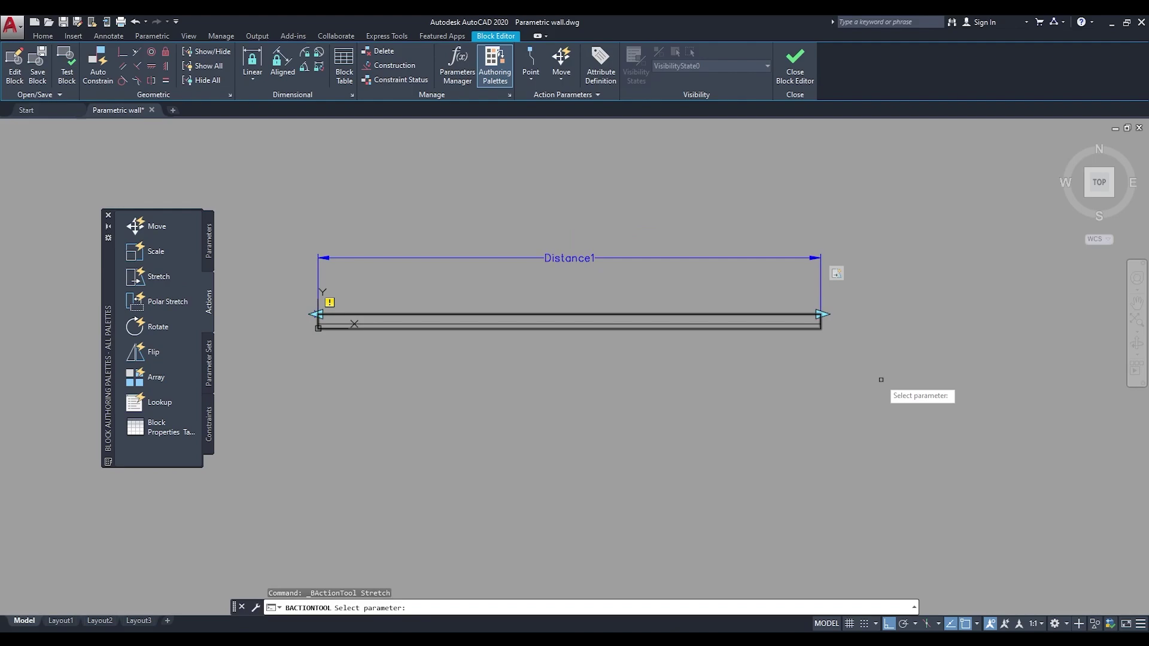
{"action": "left_click", "coordinate": [728, 258]}
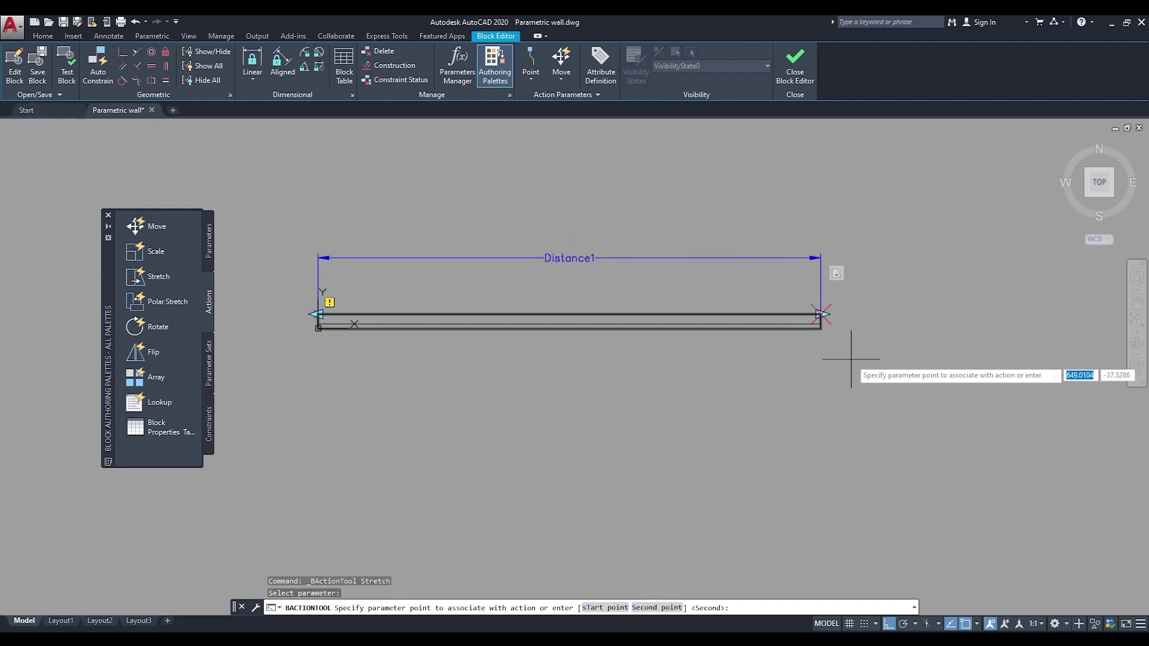
{"action": "left_click", "coordinate": [844, 381]}
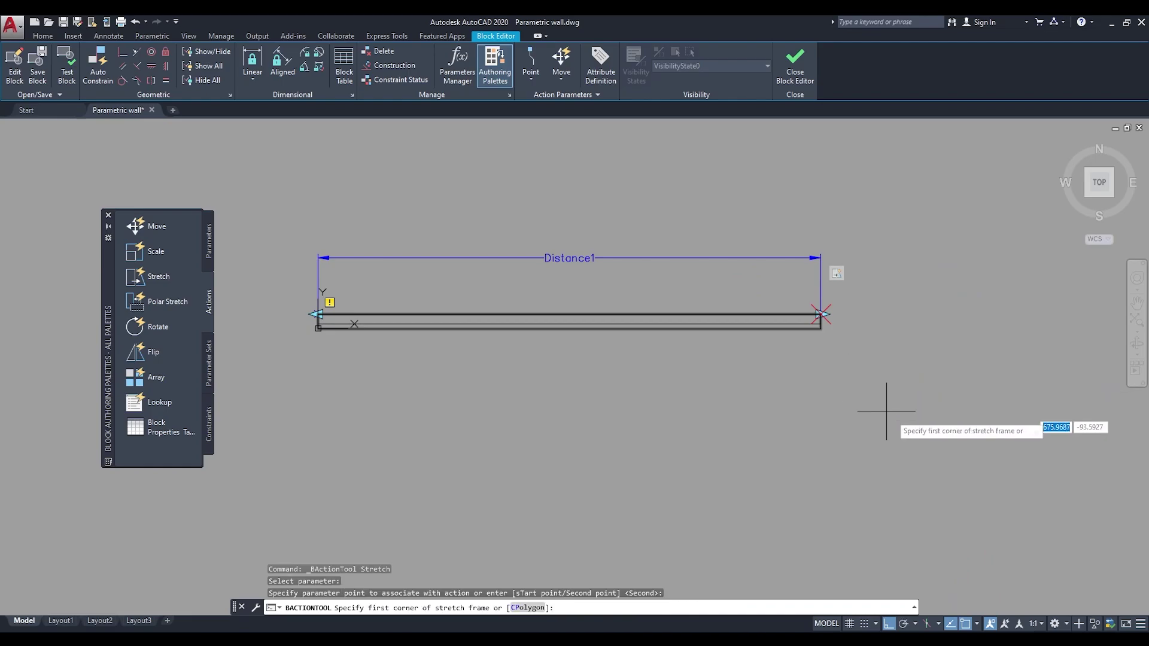
Step: Frame the wall's right end and select the wall line as the stretch objects
{"action": "scroll", "coordinate": [820, 346], "scroll_direction": "up", "scroll_amount": 2}
{"action": "left_click", "coordinate": [896, 405]}
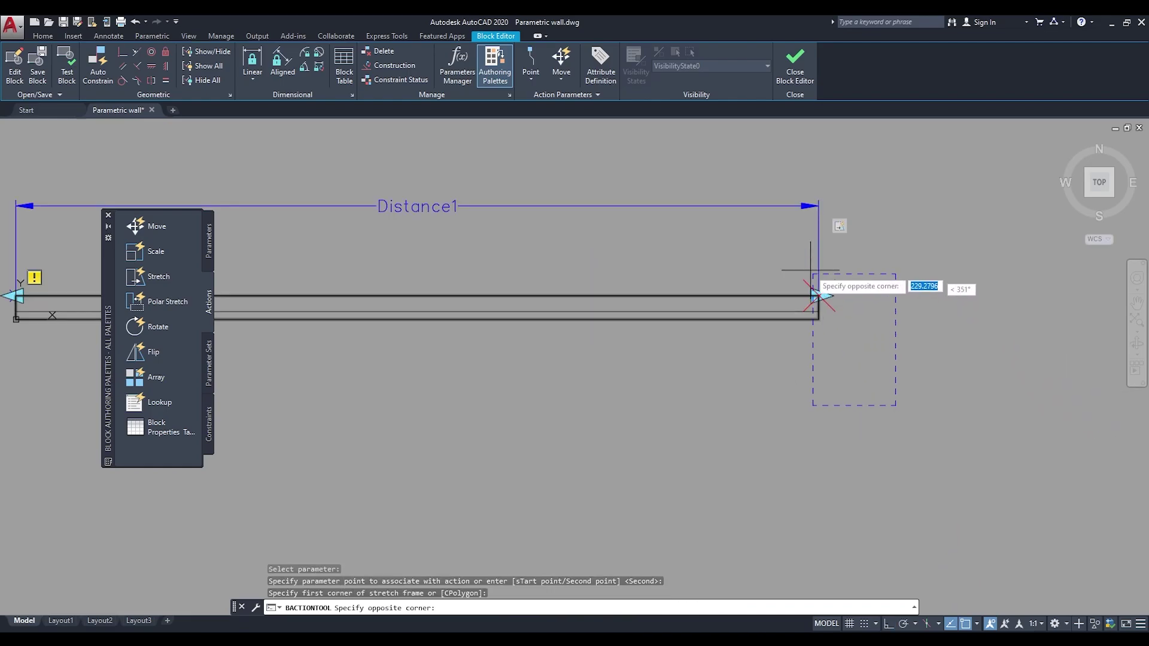
{"action": "left_click", "coordinate": [729, 229]}
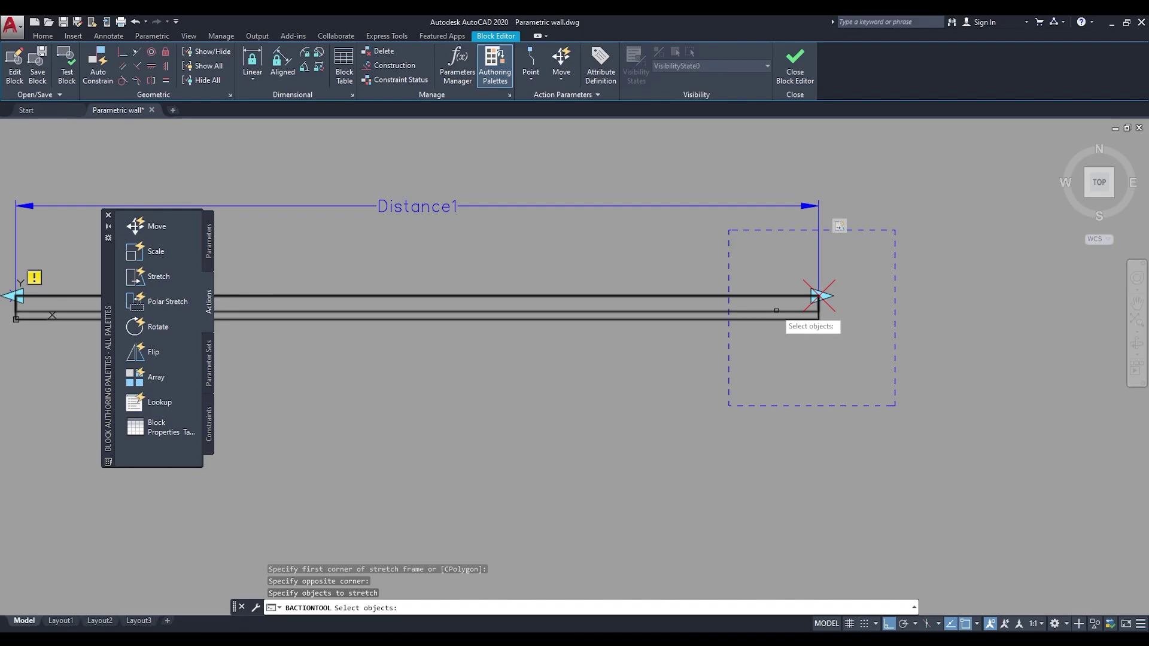
{"action": "left_click", "coordinate": [776, 311]}
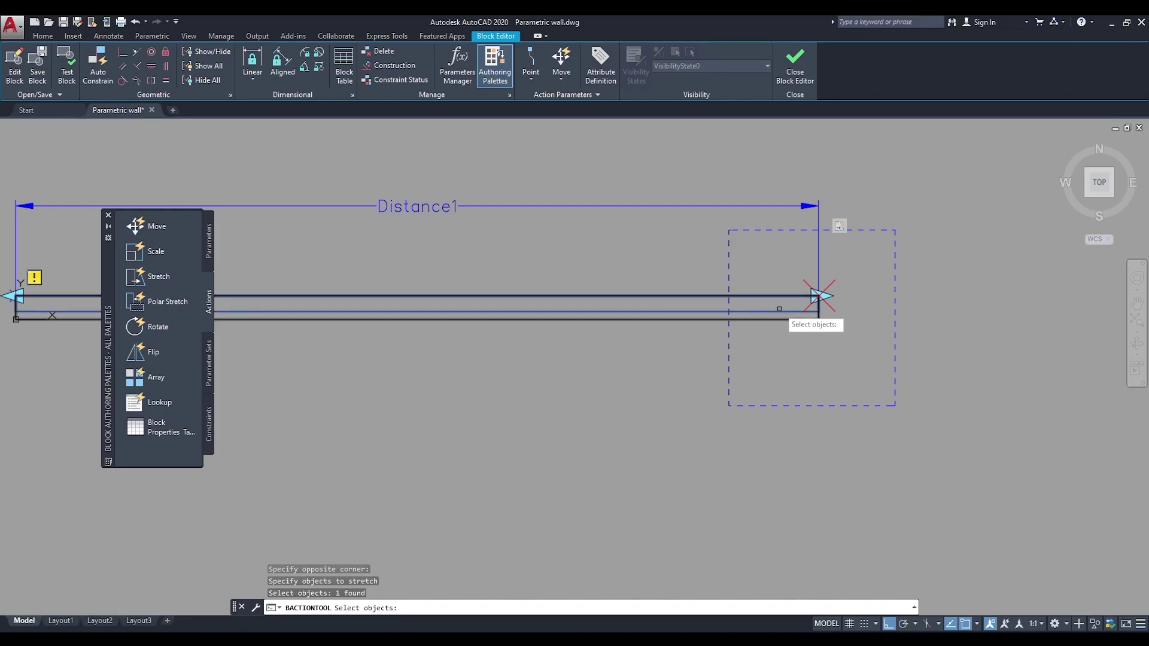
{"action": "key", "text": "Return"}
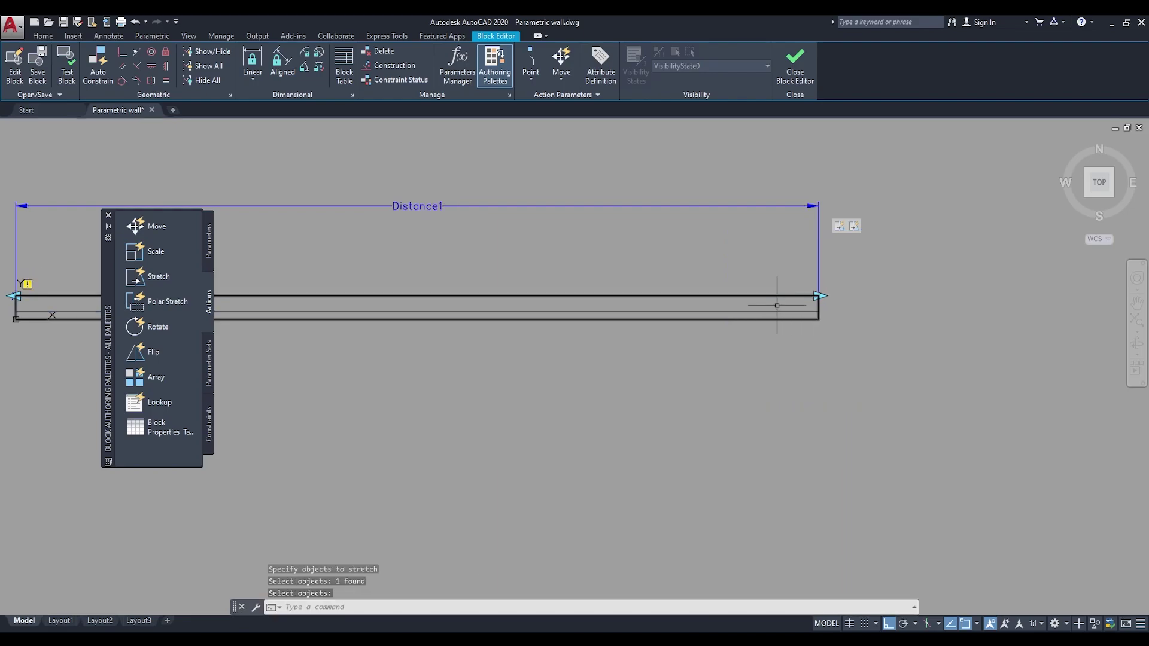
{"action": "scroll", "coordinate": [859, 402], "scroll_direction": "down", "scroll_amount": 6}
{"action": "key", "text": "Escape"}
{"action": "scroll", "coordinate": [842, 469], "scroll_direction": "up", "scroll_amount": 4}
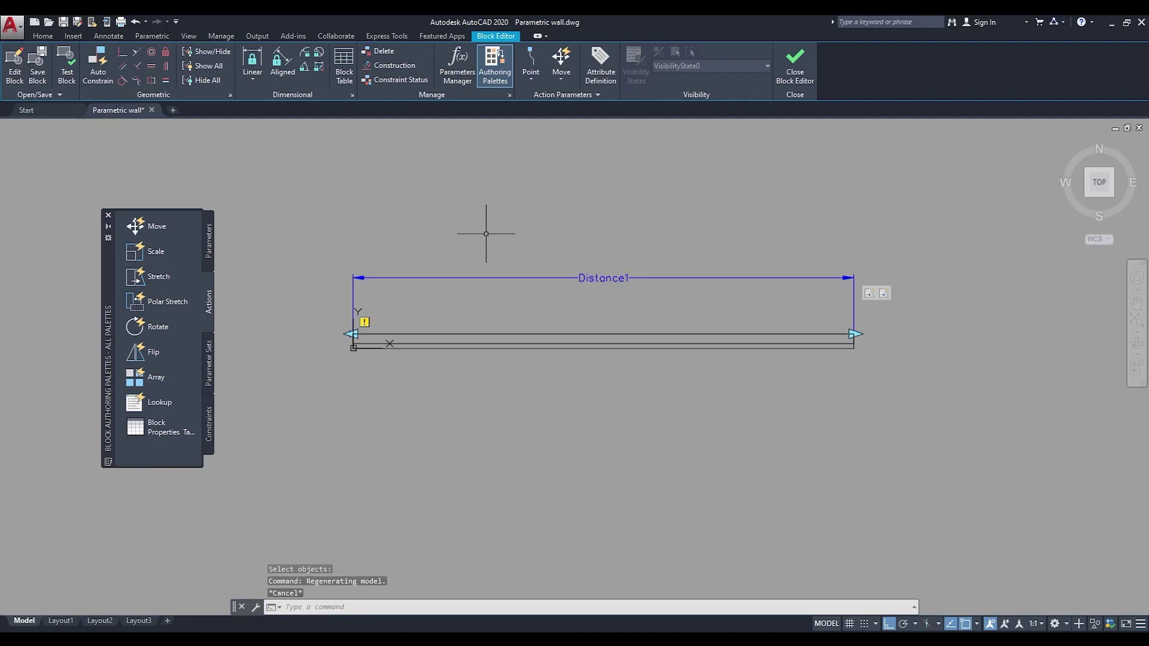
Step: Close the Block Editor, saving the changes to the block
{"action": "left_click", "coordinate": [794, 60]}
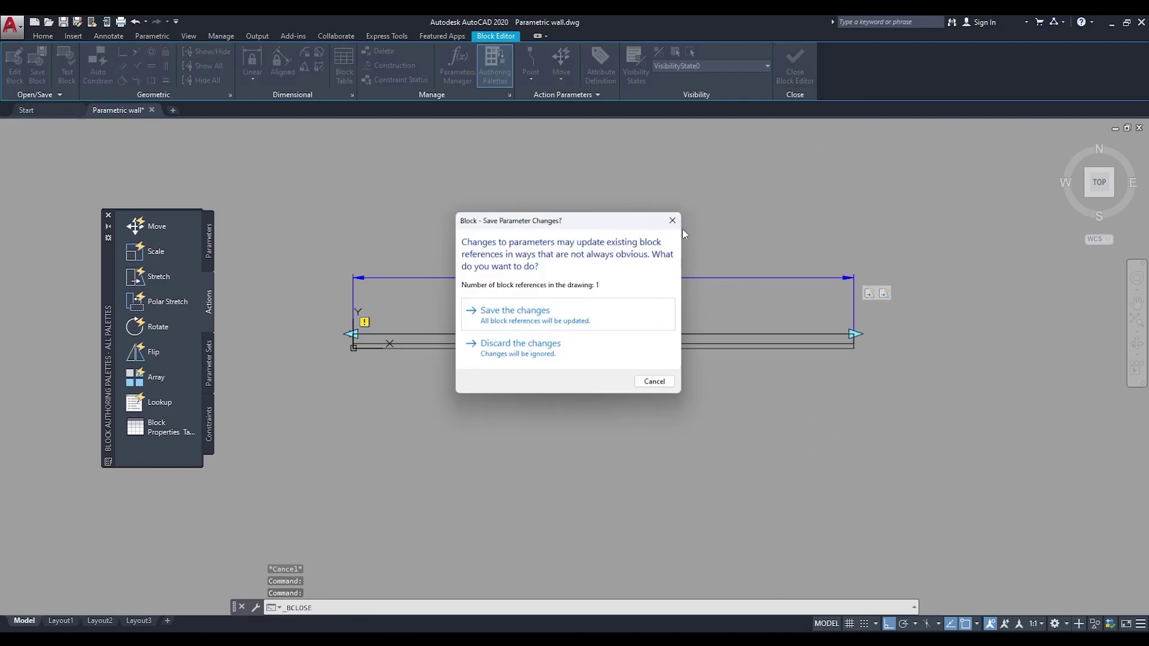
{"action": "left_click", "coordinate": [564, 308]}
{"action": "scroll", "coordinate": [586, 392], "scroll_direction": "up", "scroll_amount": 4}
{"action": "scroll", "coordinate": [622, 399], "scroll_direction": "down", "scroll_amount": 4}
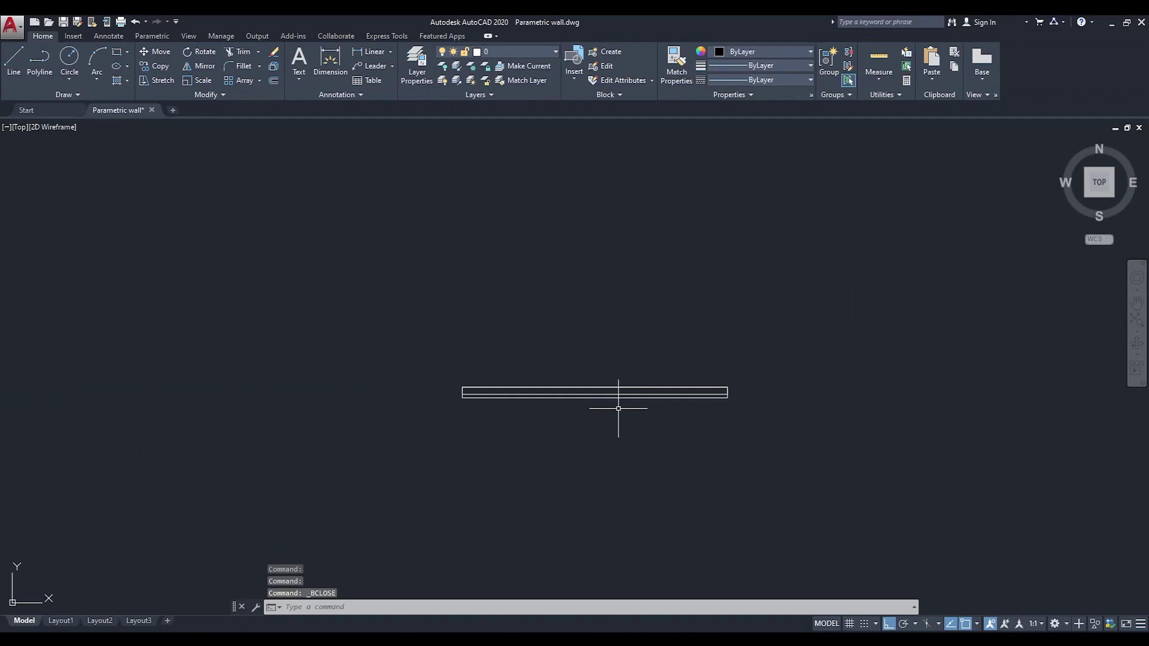
Step: Select the wall block and drag its right-end grip to test lengthening it
{"action": "left_click_drag", "start_coordinate": [746, 418], "coordinate": [622, 300]}
{"action": "scroll", "coordinate": [448, 410], "scroll_direction": "up", "scroll_amount": 5}
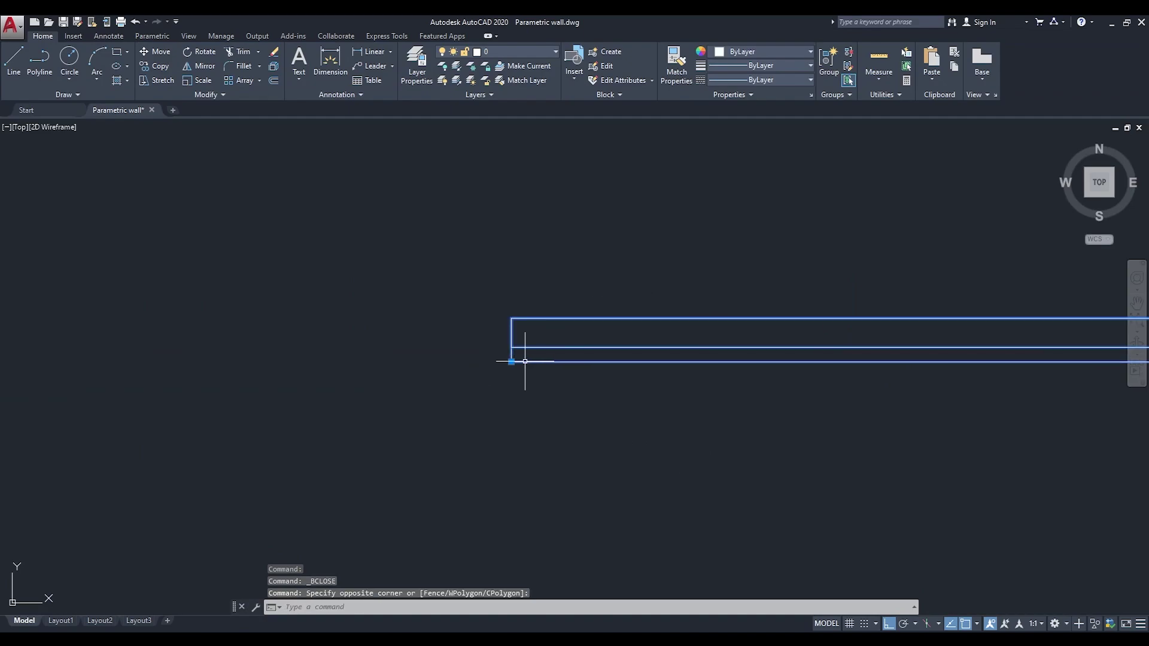
{"action": "scroll", "coordinate": [324, 437], "scroll_direction": "down", "scroll_amount": 5}
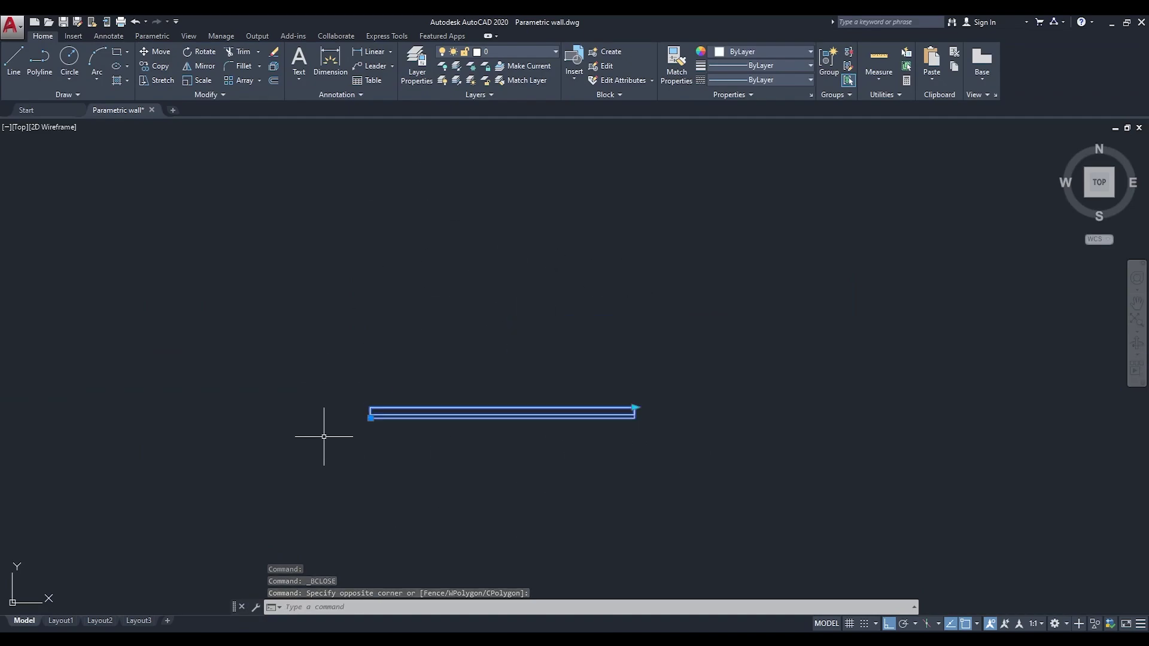
{"action": "scroll", "coordinate": [495, 411], "scroll_direction": "up", "scroll_amount": 2}
{"action": "left_click", "coordinate": [579, 416]}
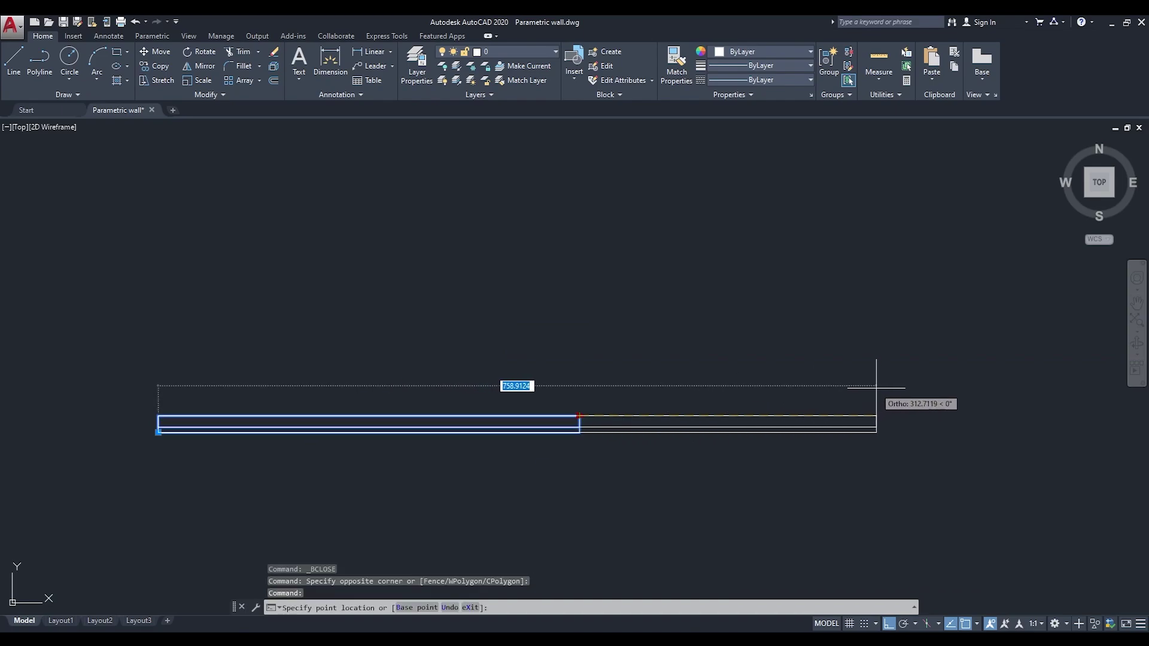
{"action": "left_click", "coordinate": [876, 388]}
{"action": "left_click", "coordinate": [877, 416]}
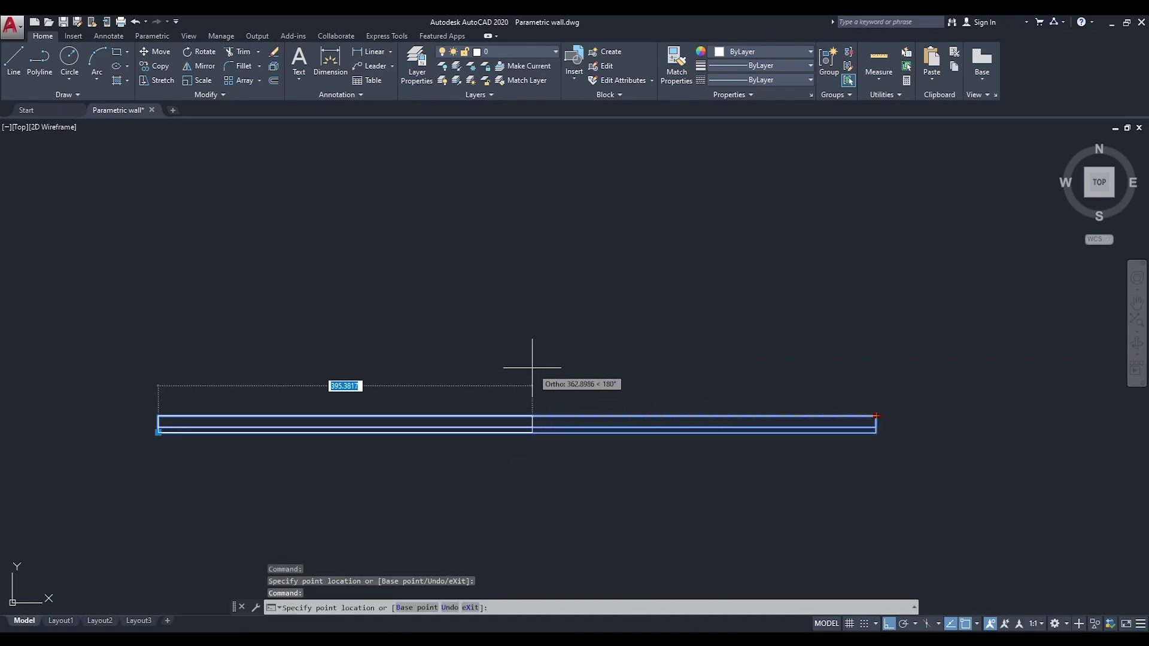
{"action": "key", "text": "Escape"}
Step: Reselect the wall block and bring up its right-click menu
{"action": "left_click", "coordinate": [625, 500]}
{"action": "left_click", "coordinate": [157, 375]}
{"action": "right_click", "coordinate": [449, 421]}
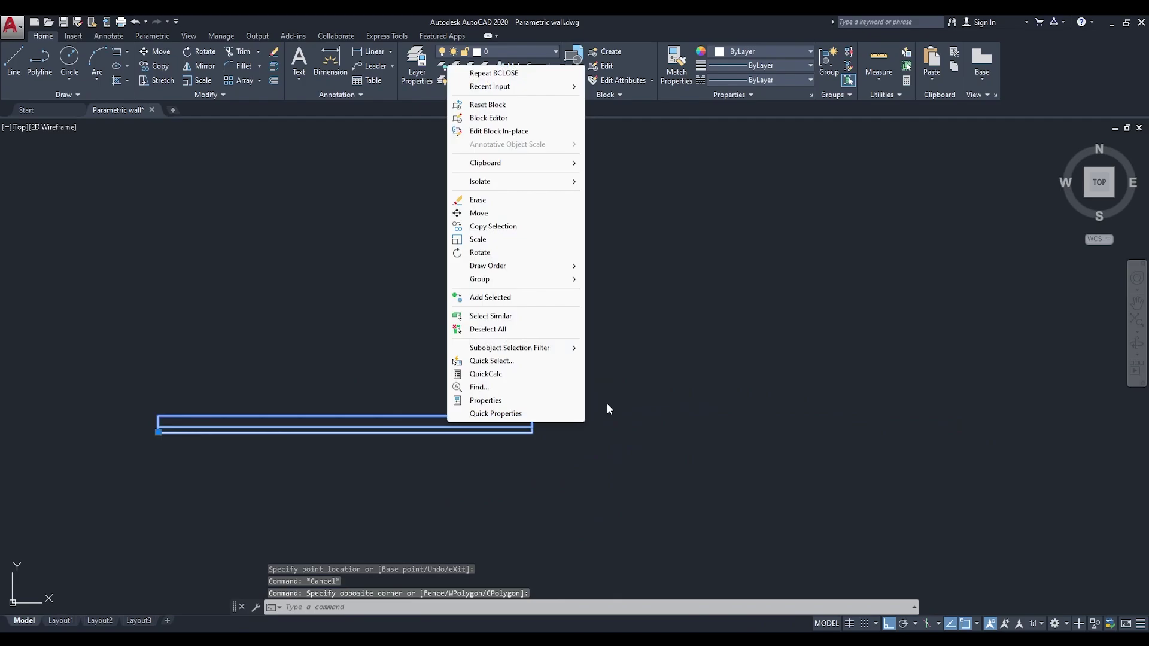
Step: Reopen the wall block in the Block Editor and place Visibility1 at the wall's lower-left endpoint
{"action": "left_click", "coordinate": [488, 118]}
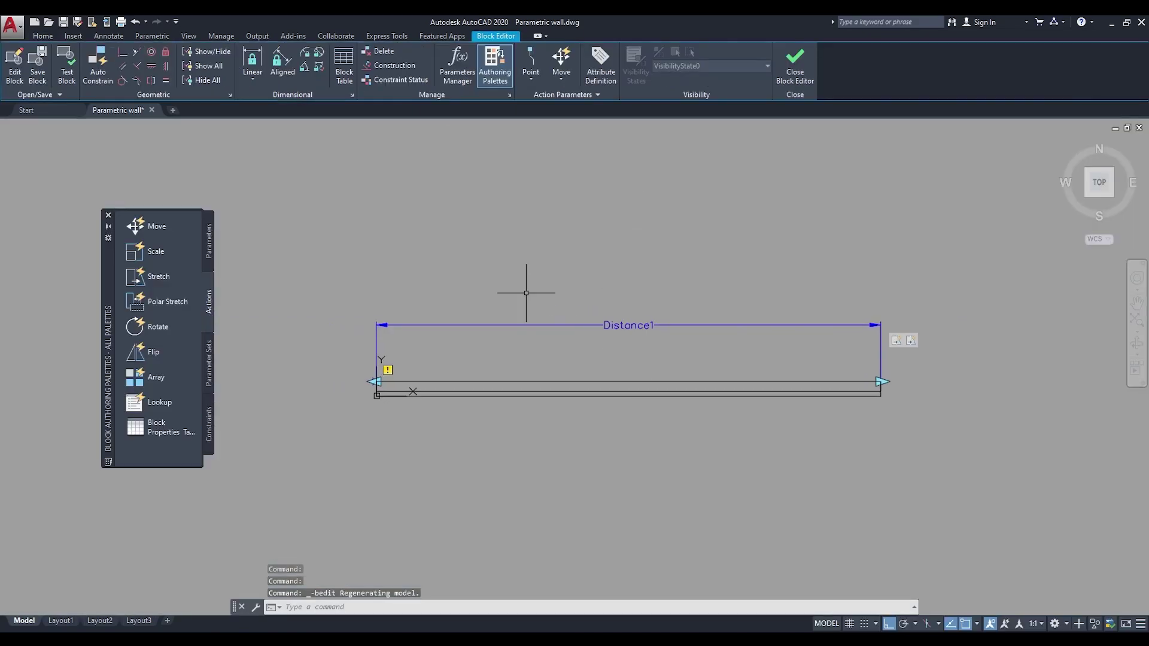
{"action": "left_click", "coordinate": [209, 242]}
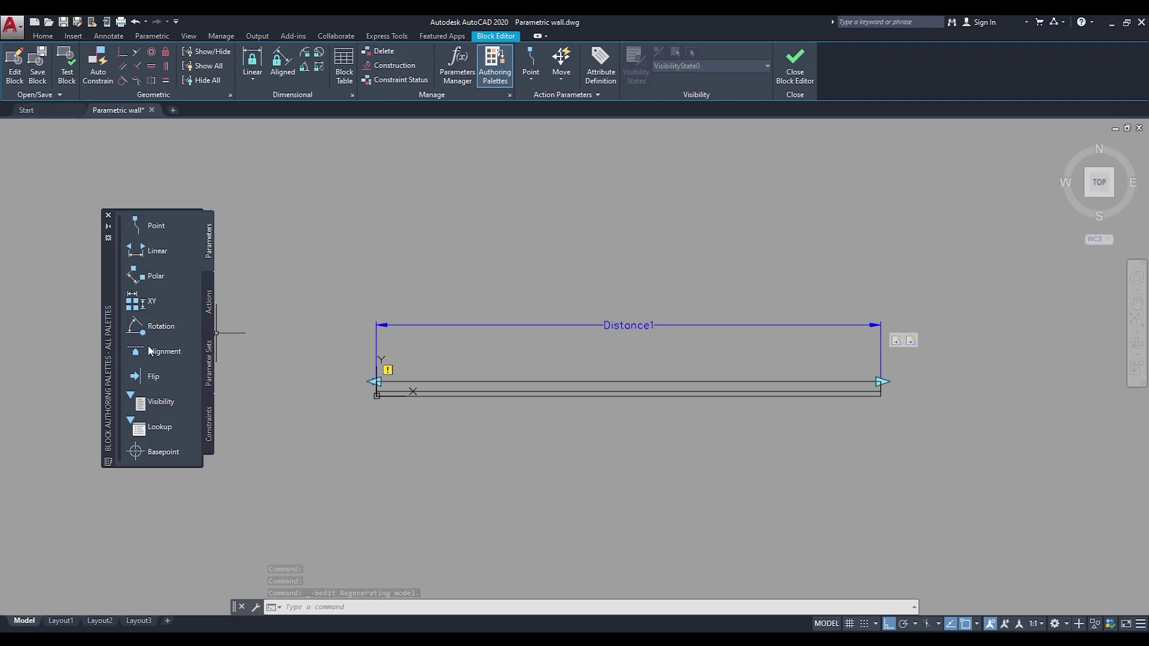
{"action": "left_click", "coordinate": [152, 408]}
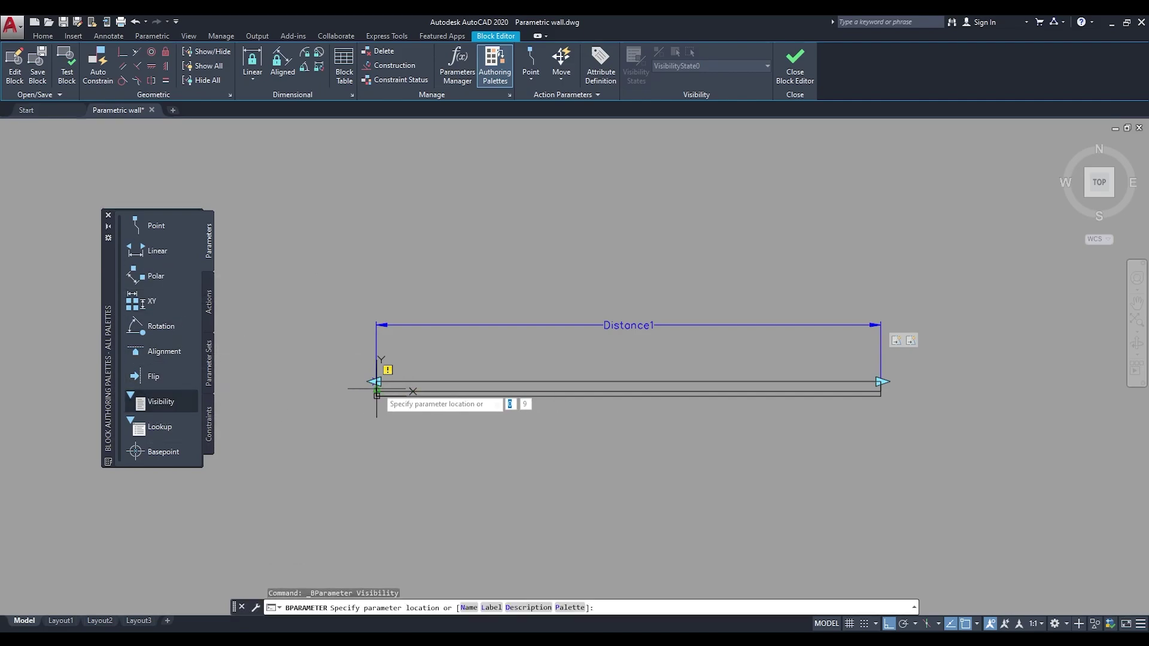
{"action": "middle_click_drag", "start_coordinate": [376, 396], "coordinate": [436, 386]}
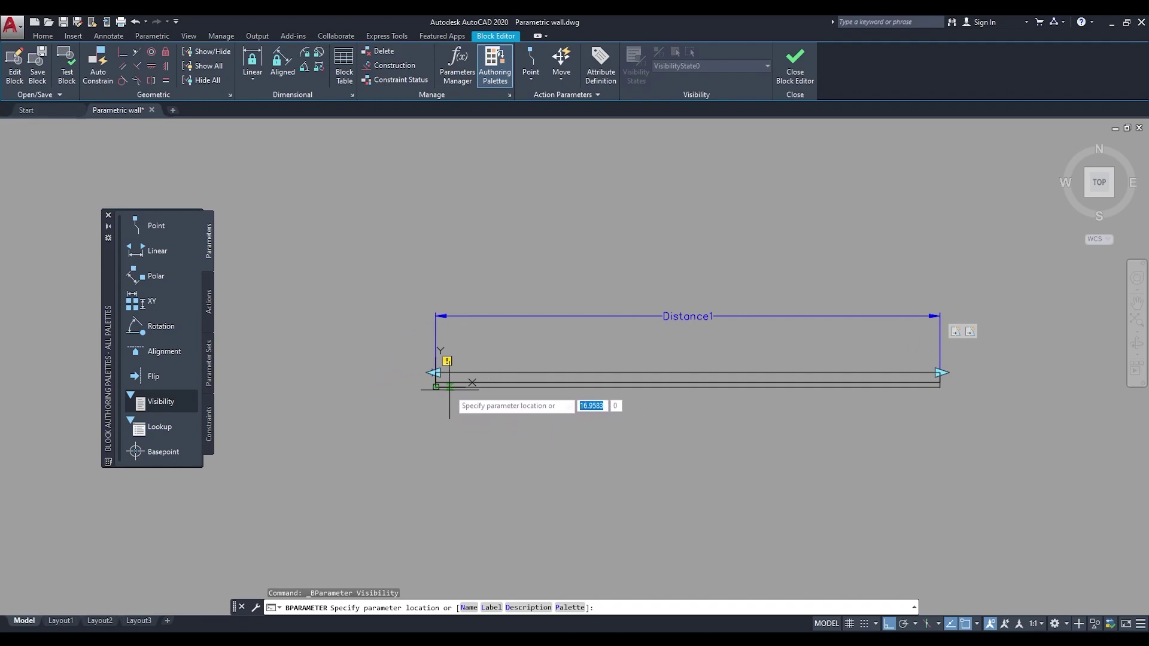
{"action": "scroll", "coordinate": [452, 389], "scroll_direction": "up", "scroll_amount": 2}
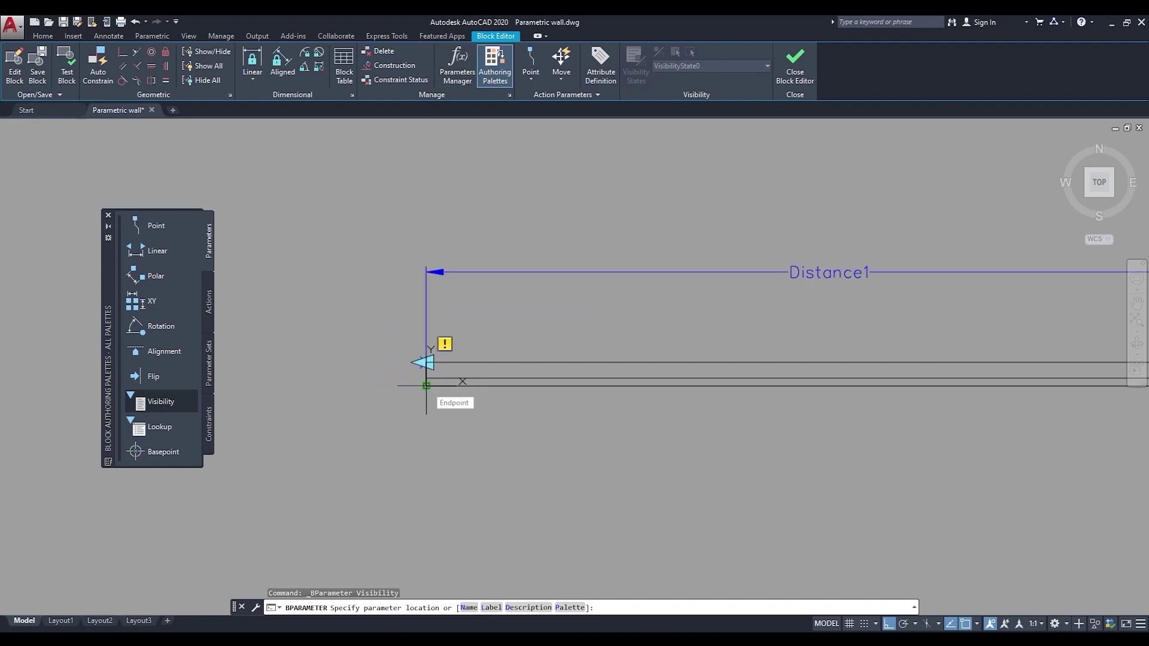
{"action": "left_click", "coordinate": [426, 386]}
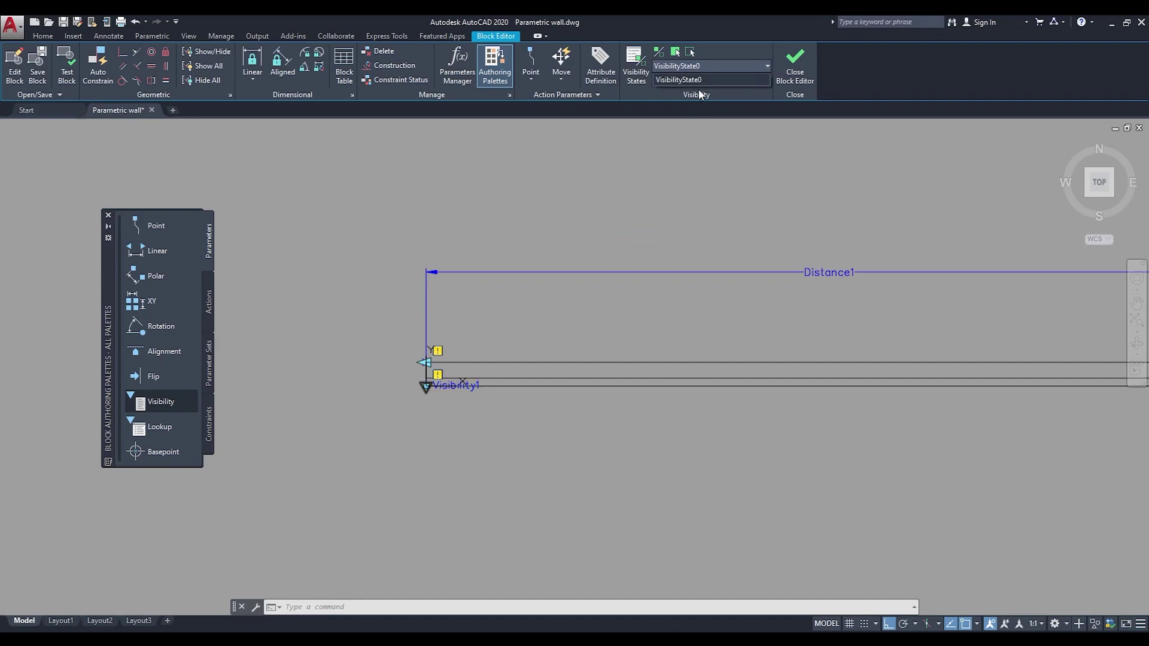
Step: In Visibility States, rename VisibilityState0 to 12mm and add a new state named 18mm
{"action": "left_click", "coordinate": [721, 80]}
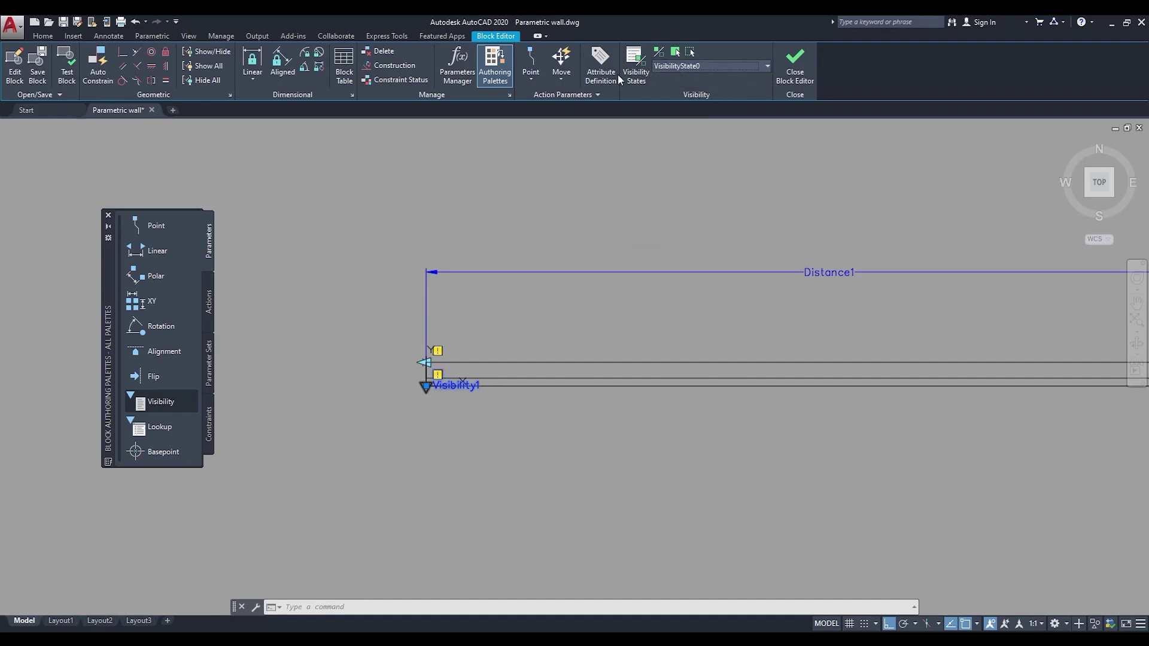
{"action": "left_click", "coordinate": [644, 56]}
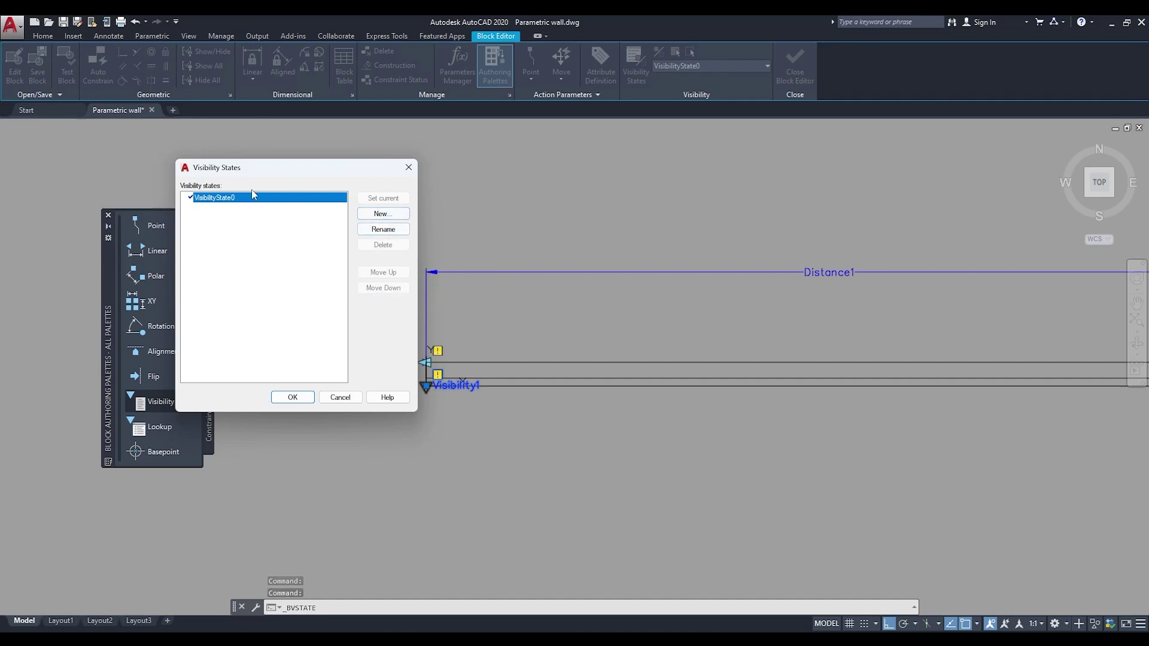
{"action": "left_click", "coordinate": [389, 229]}
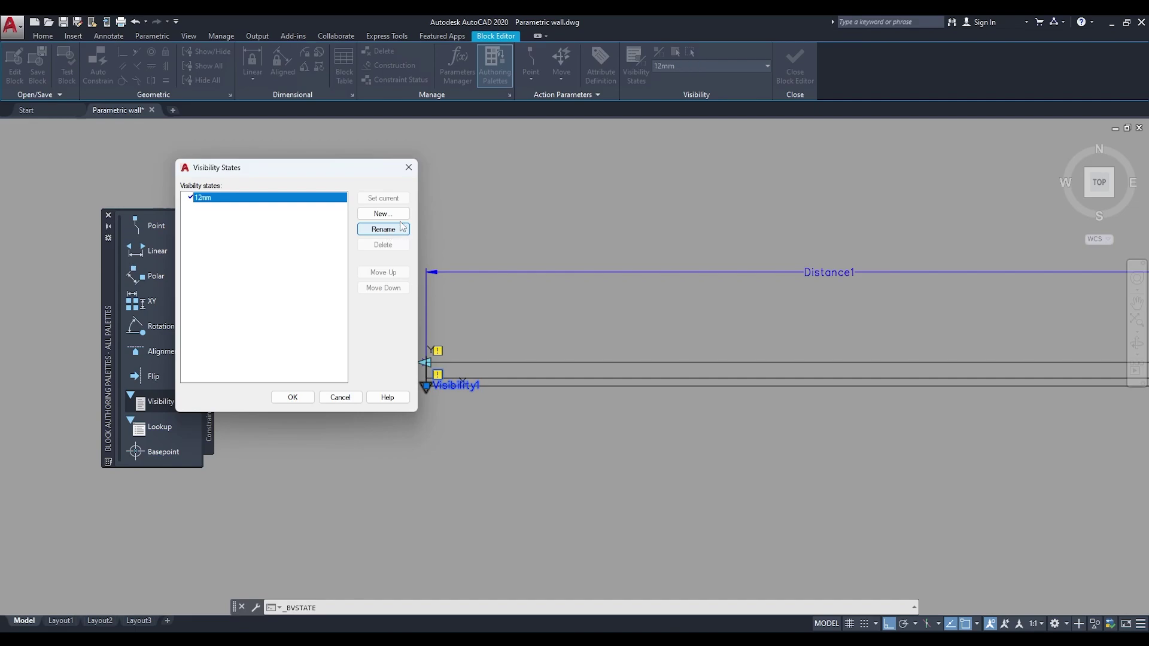
{"action": "left_click", "coordinate": [382, 214]}
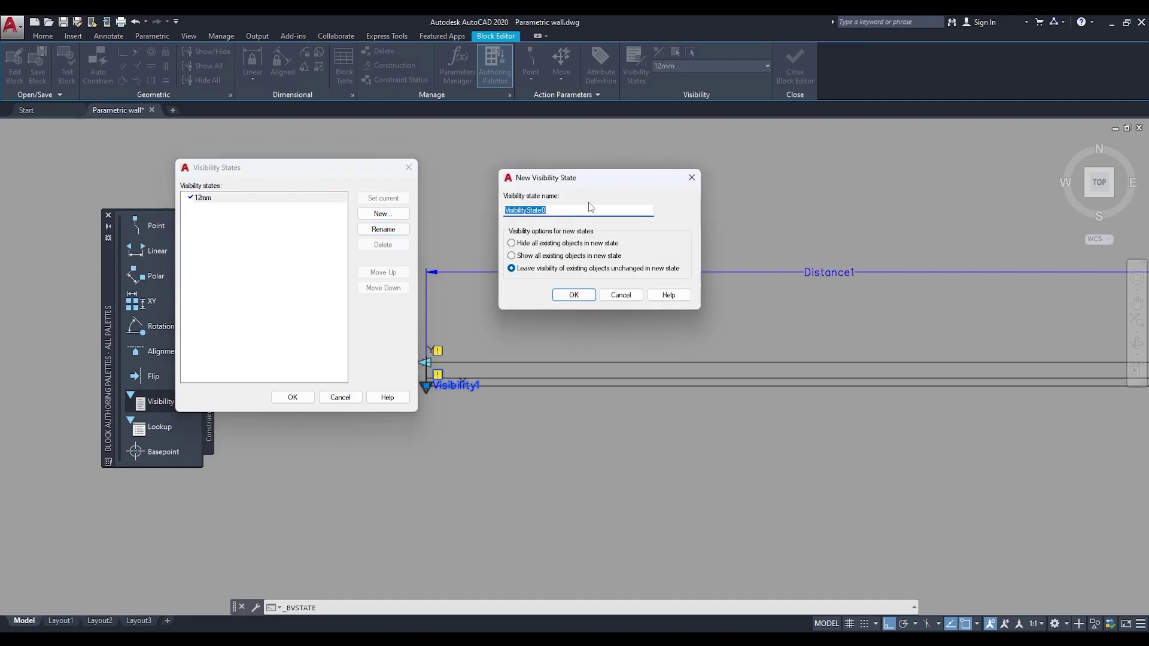
{"action": "key", "text": "Return"}
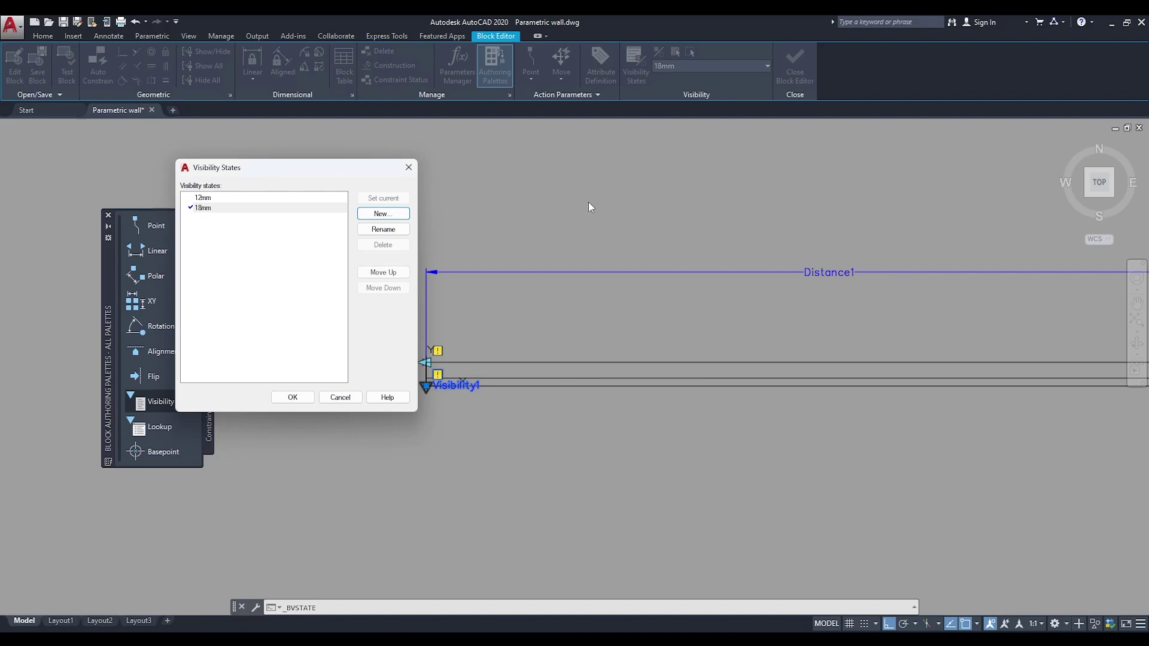
{"action": "left_click", "coordinate": [292, 397]}
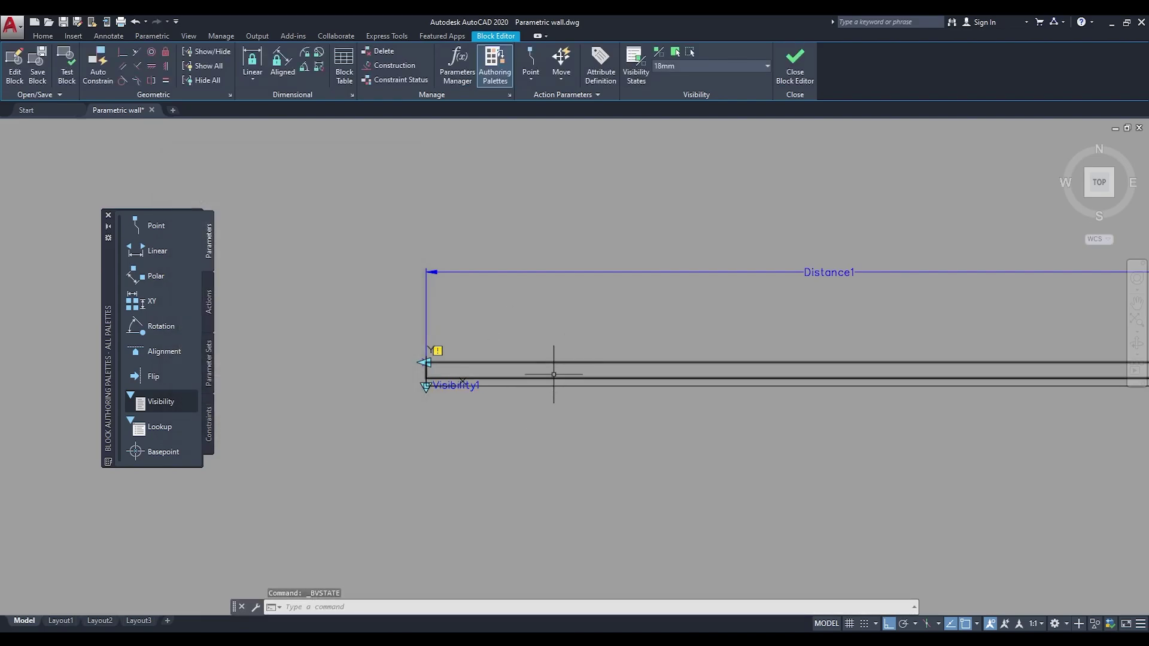
Step: Make 12mm the current visibility state
{"action": "scroll", "coordinate": [649, 424], "scroll_direction": "down", "scroll_amount": 4}
{"action": "scroll", "coordinate": [752, 367], "scroll_direction": "up", "scroll_amount": 4}
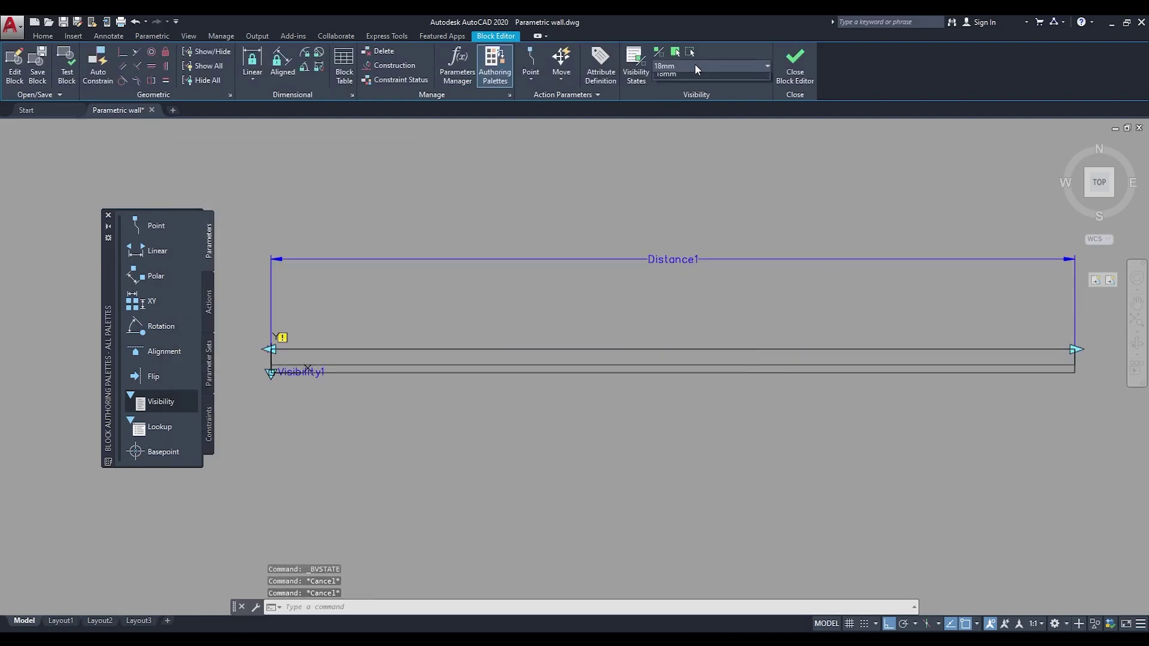
{"action": "left_click", "coordinate": [695, 64]}
{"action": "left_click", "coordinate": [692, 81]}
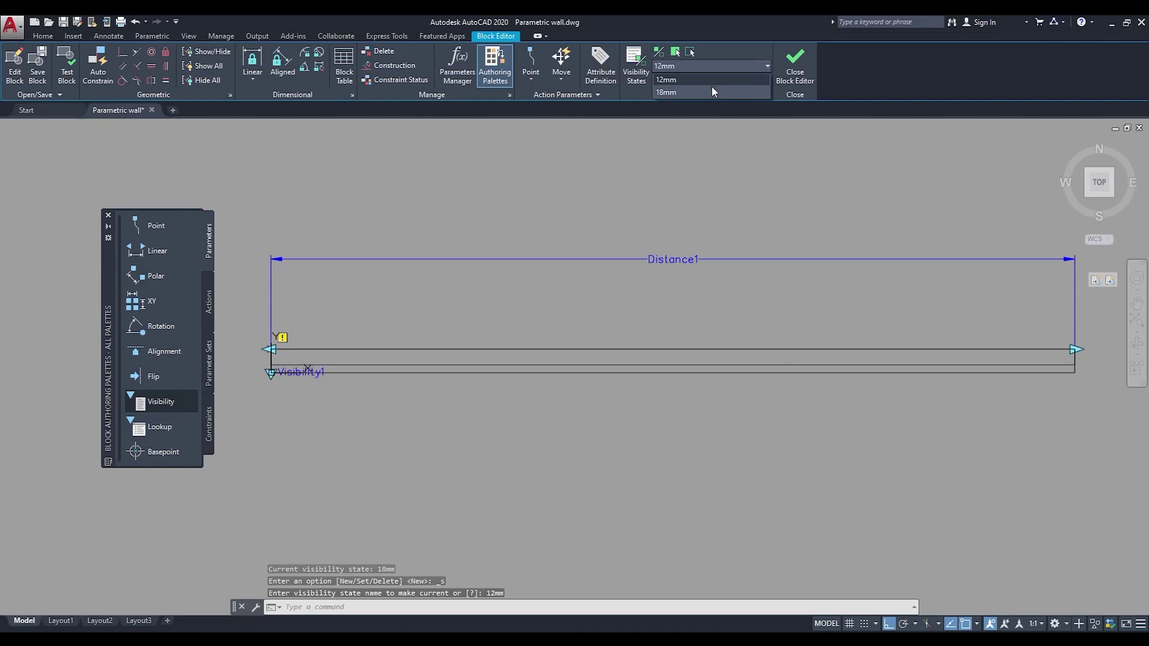
{"action": "left_click", "coordinate": [727, 66]}
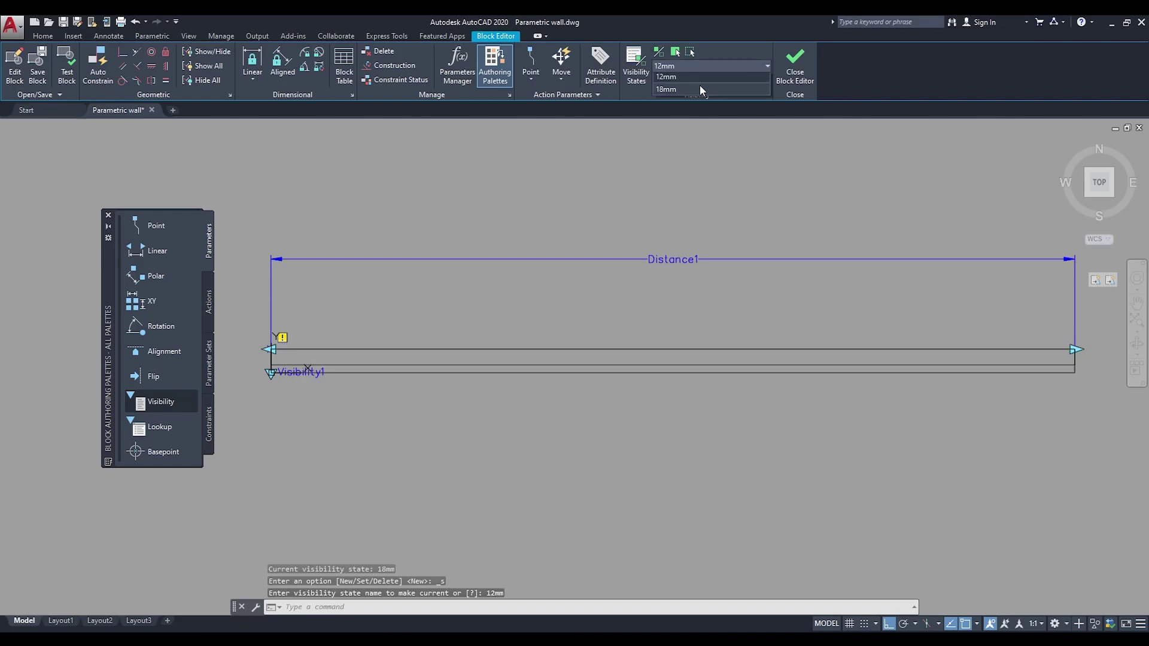
{"action": "left_click", "coordinate": [719, 70]}
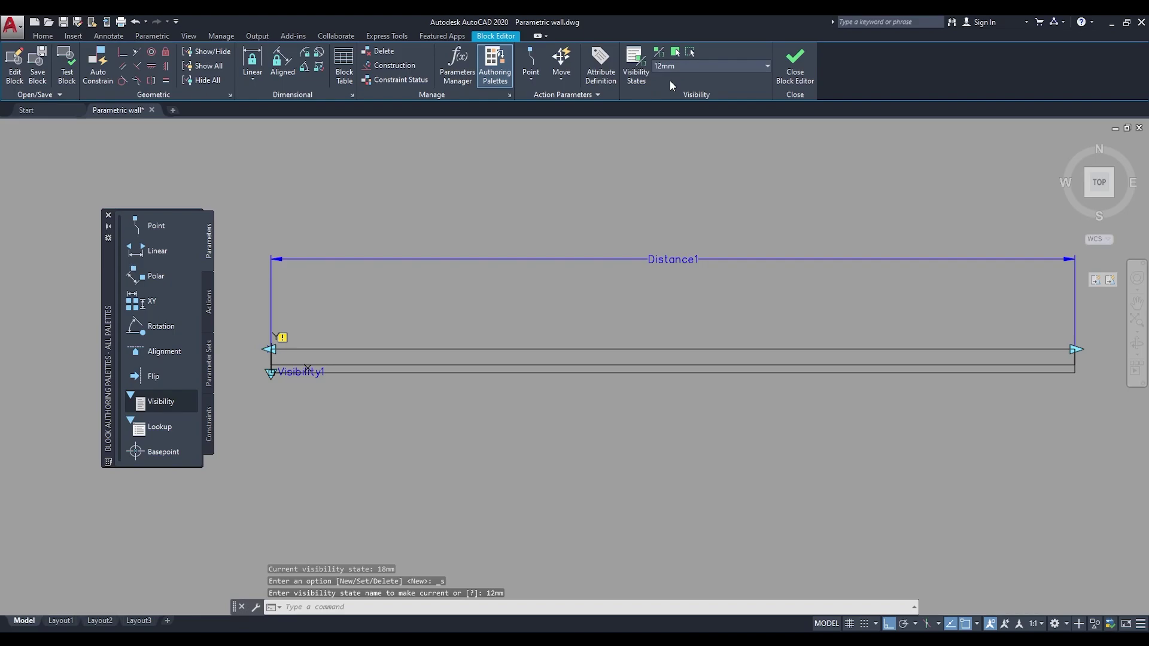
{"action": "middle_click_drag", "start_coordinate": [775, 397], "coordinate": [752, 400]}
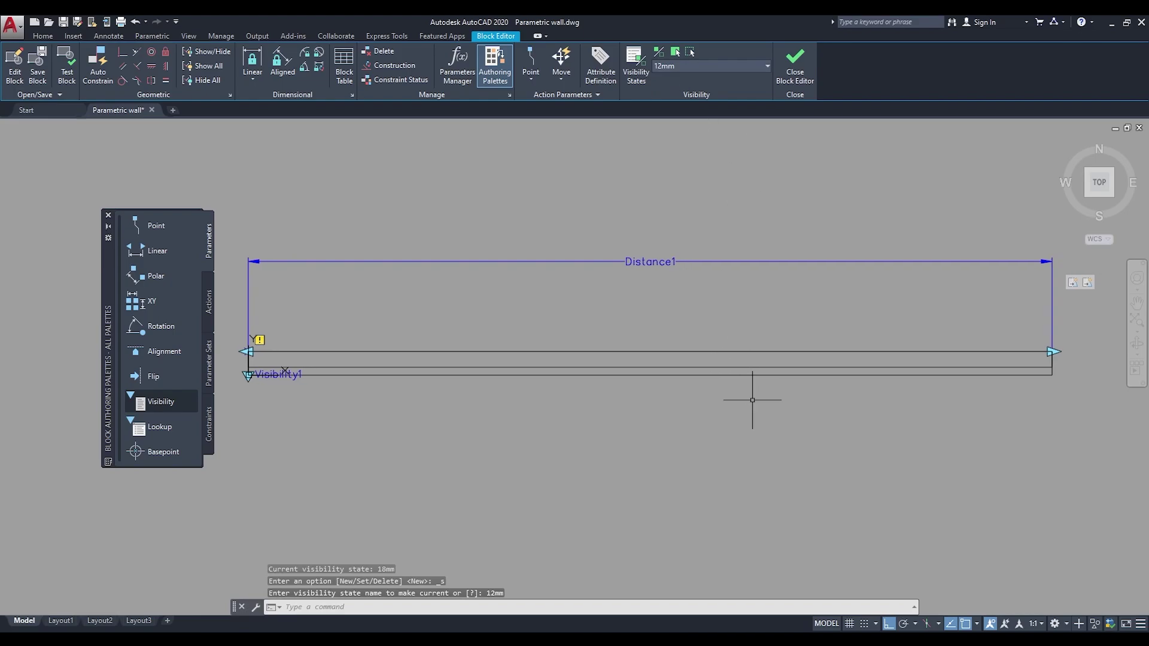
Step: In 12mm, make the wall rectangle visible and hide the 18 mm rectangle
{"action": "left_click", "coordinate": [675, 52]}
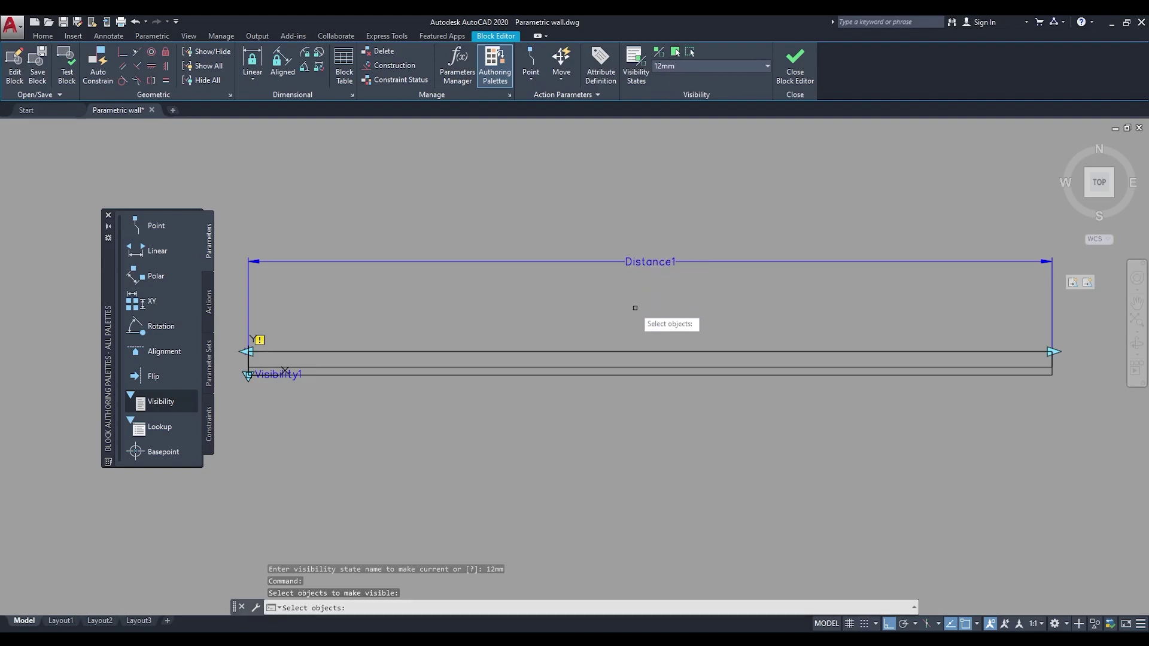
{"action": "left_click", "coordinate": [649, 367]}
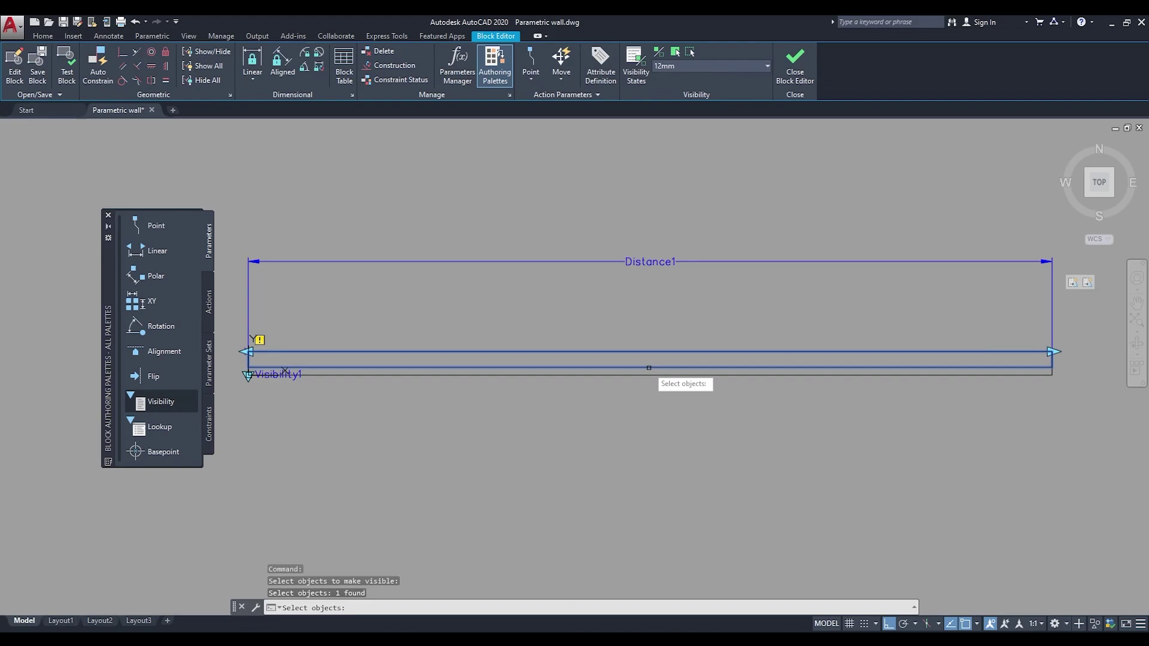
{"action": "key", "text": "Return"}
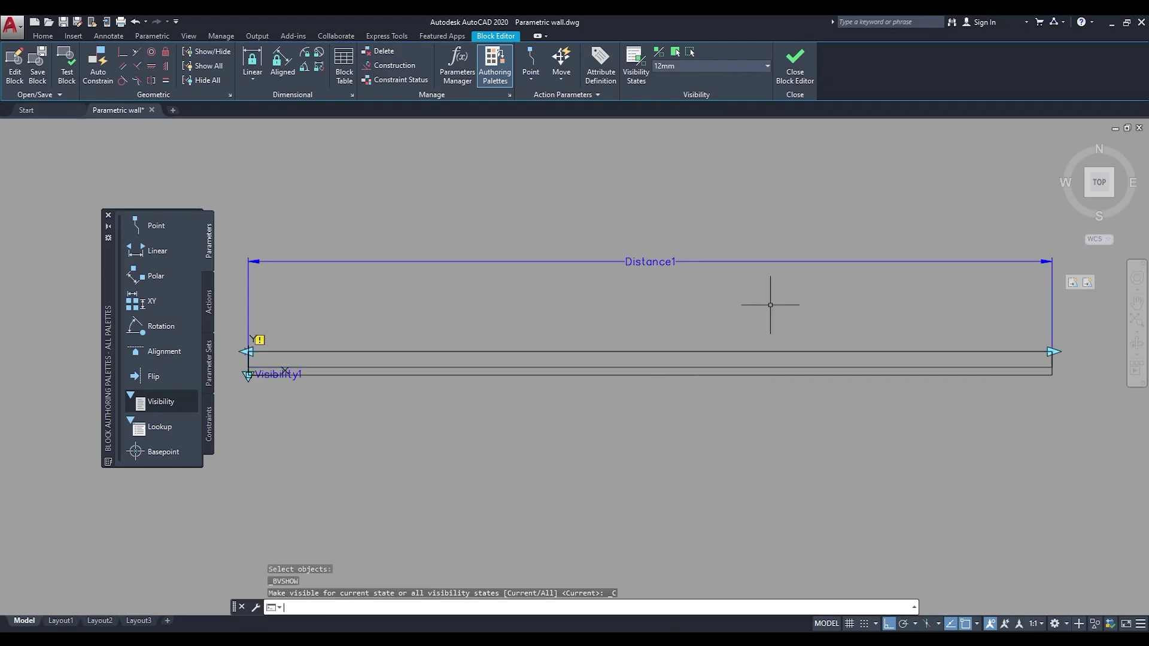
{"action": "left_click", "coordinate": [690, 53]}
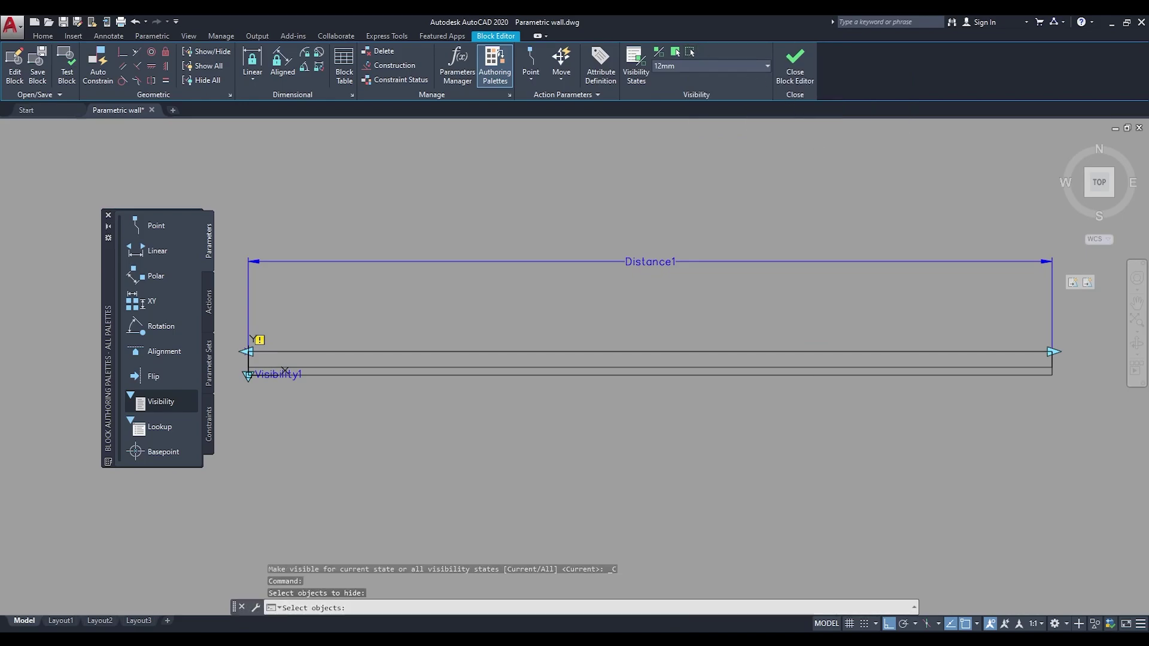
{"action": "left_click", "coordinate": [802, 375]}
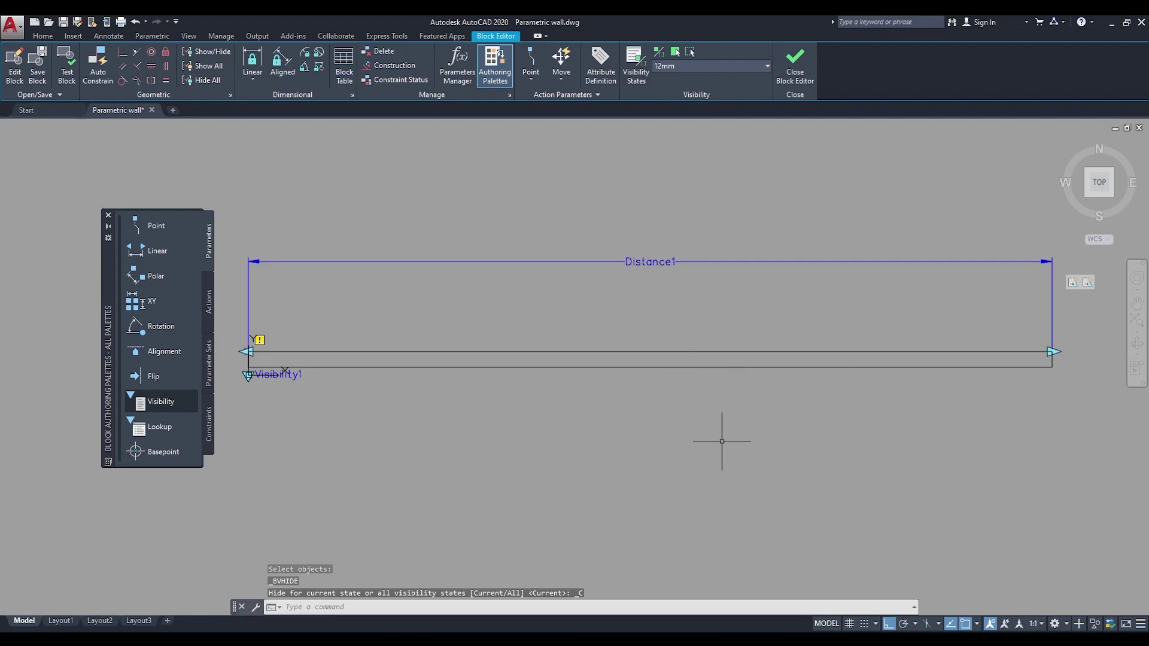
Step: Switch to the 18mm state, show the 18 mm rectangle and hide the 12 mm one
{"action": "left_click", "coordinate": [744, 66]}
{"action": "left_click", "coordinate": [670, 91]}
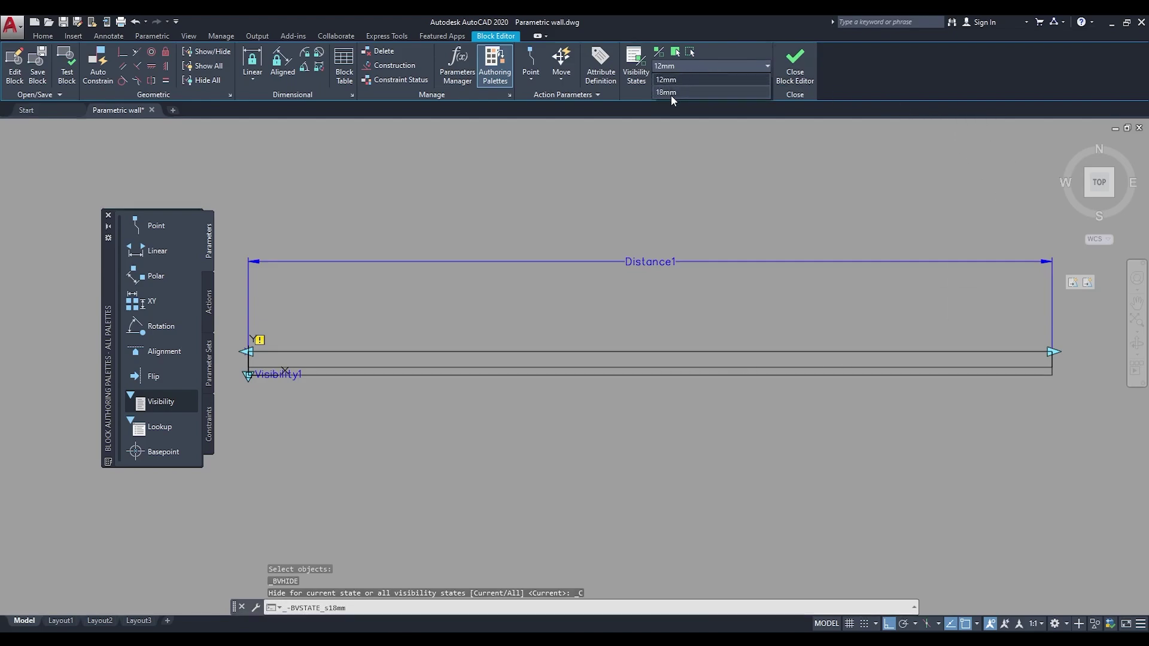
{"action": "key", "text": "Escape"}
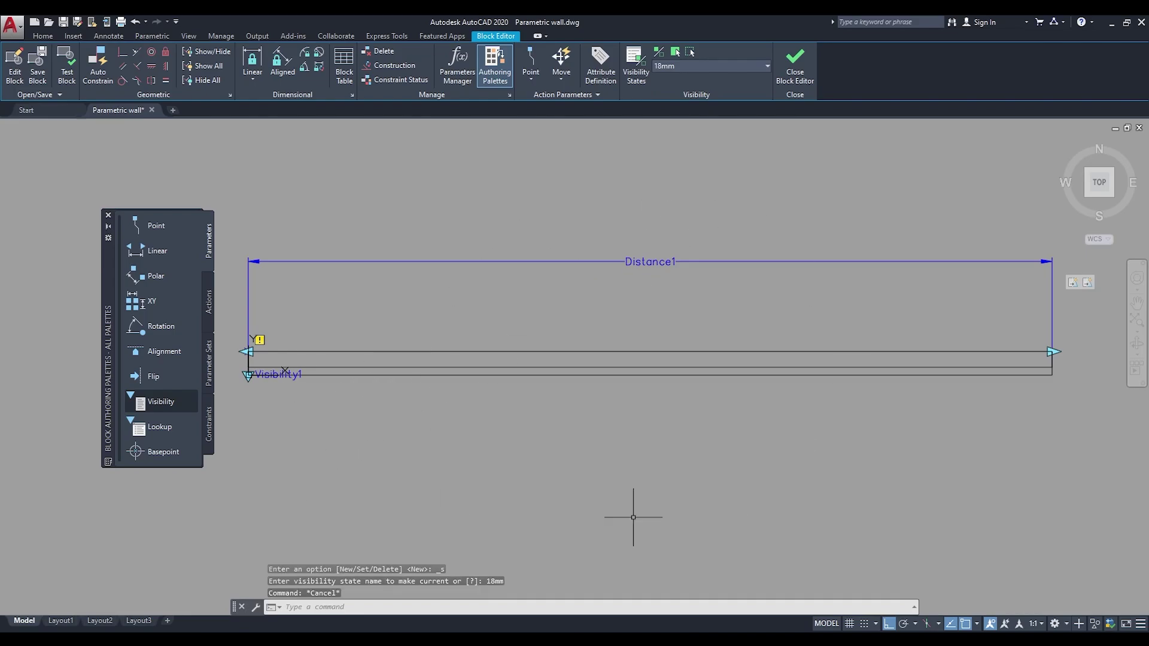
{"action": "left_click", "coordinate": [675, 52]}
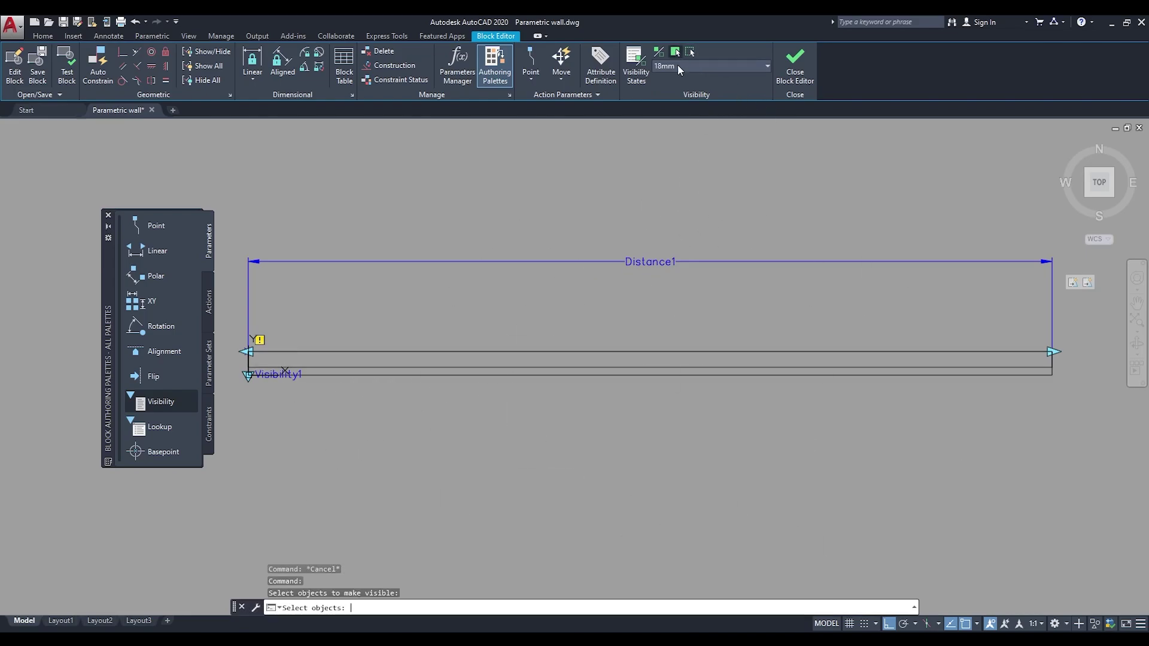
{"action": "left_click", "coordinate": [743, 375]}
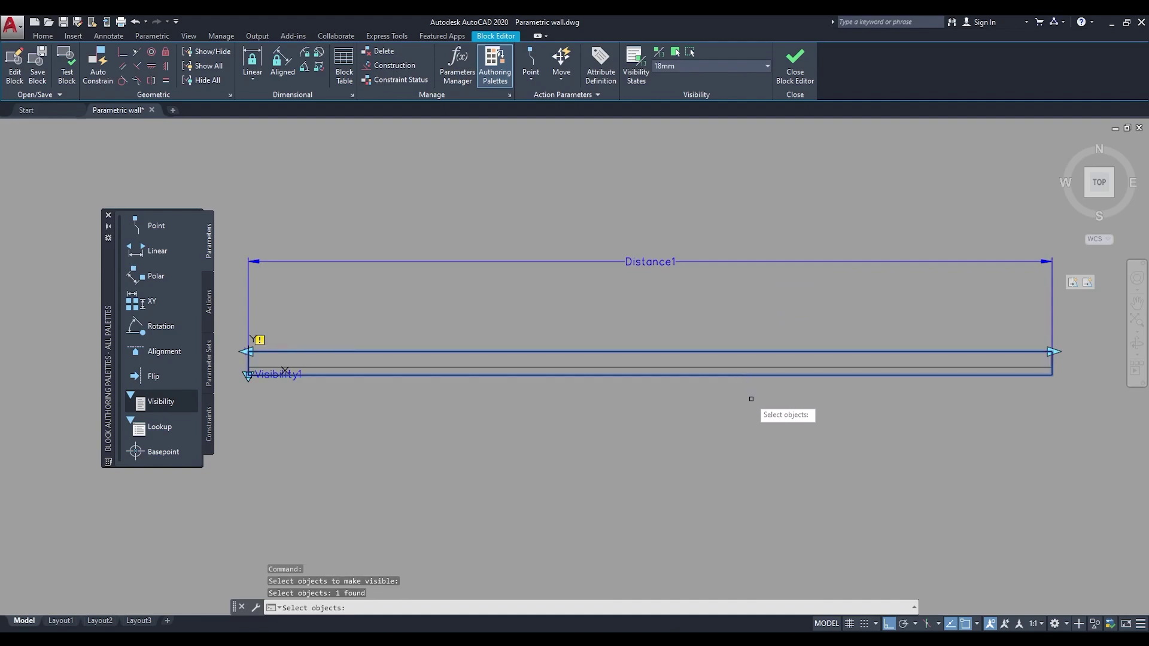
{"action": "key", "text": "Return"}
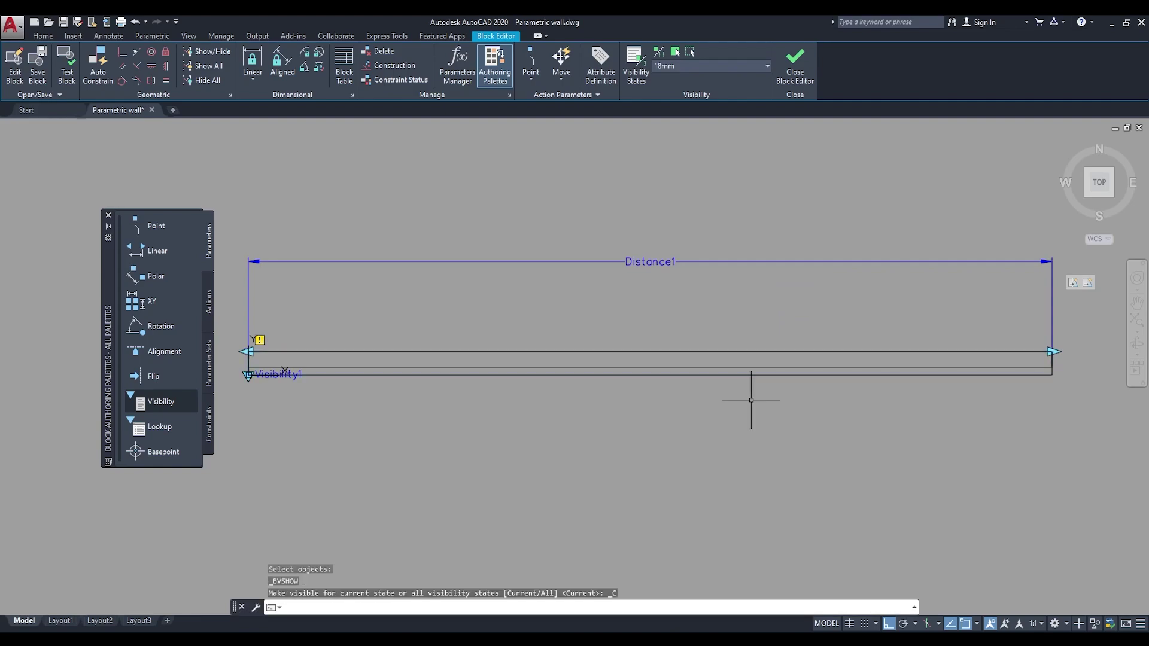
{"action": "left_click", "coordinate": [690, 52]}
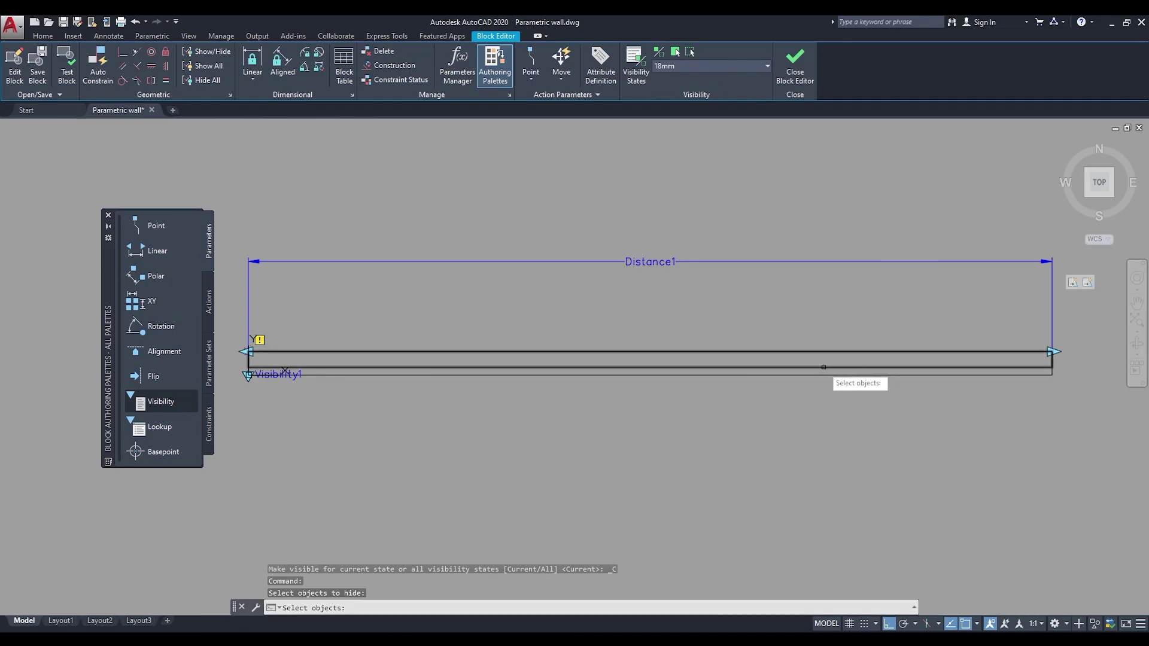
{"action": "left_click", "coordinate": [844, 358]}
{"action": "key", "text": "Return"}
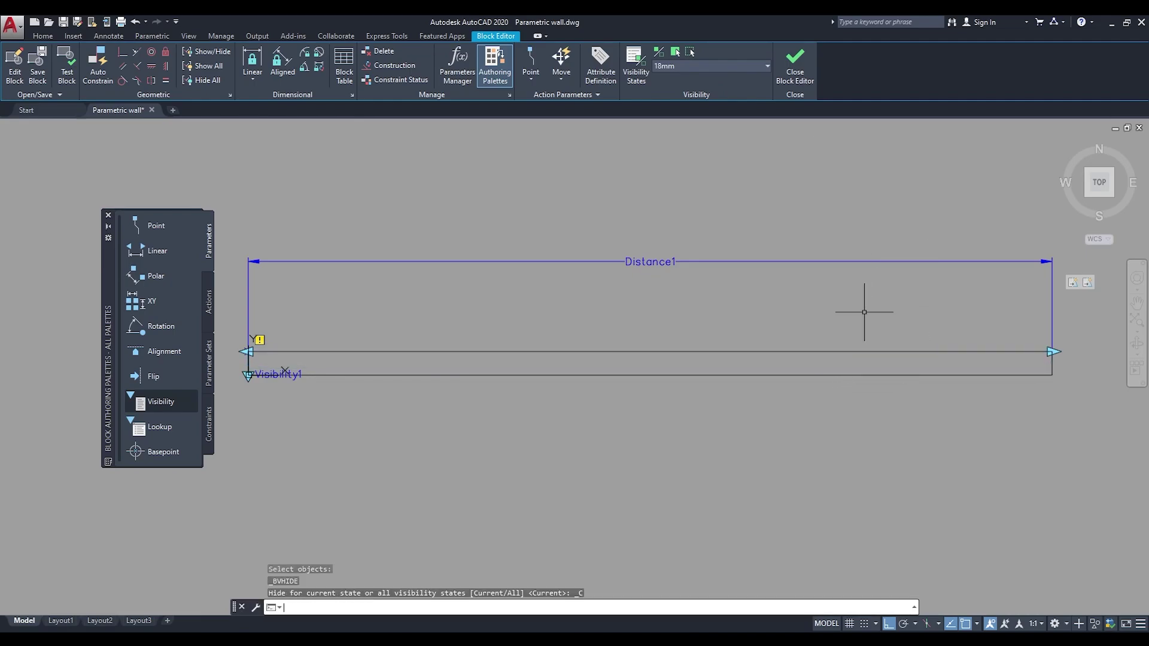
{"action": "left_click", "coordinate": [659, 55]}
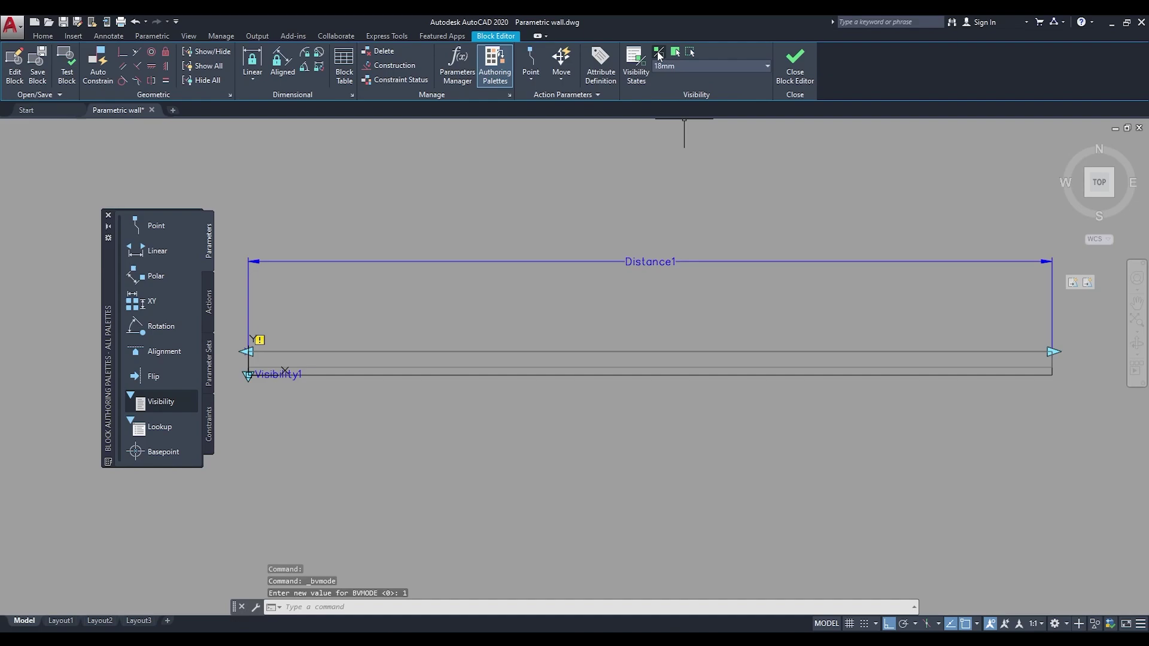
{"action": "left_click", "coordinate": [659, 56]}
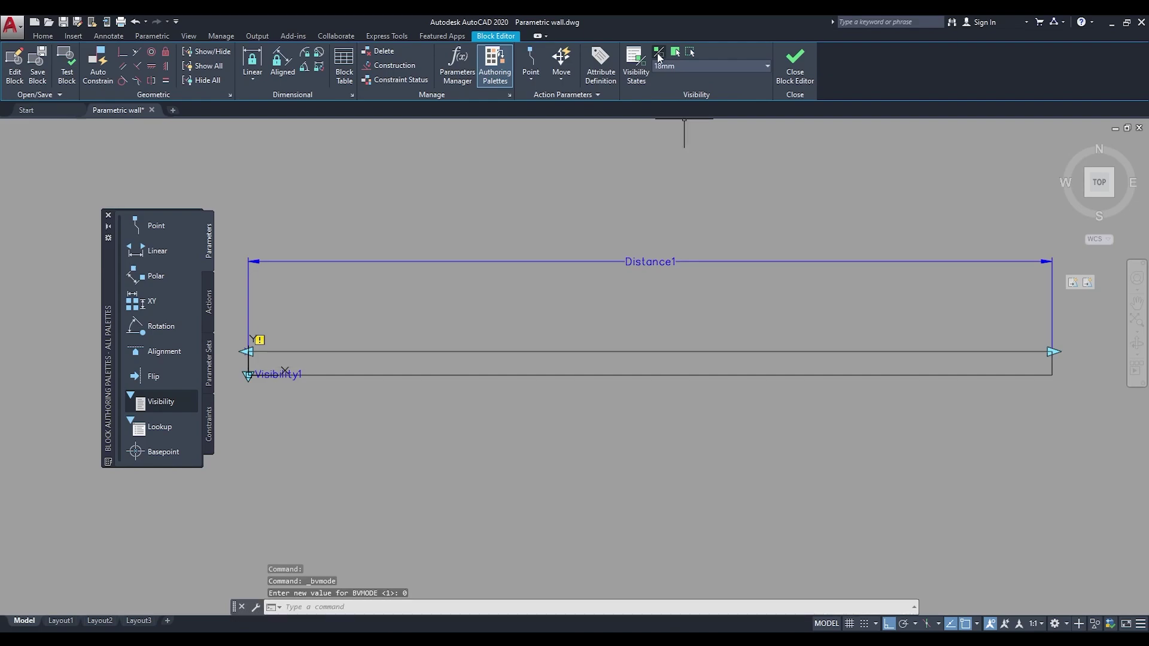
{"action": "left_click", "coordinate": [659, 55]}
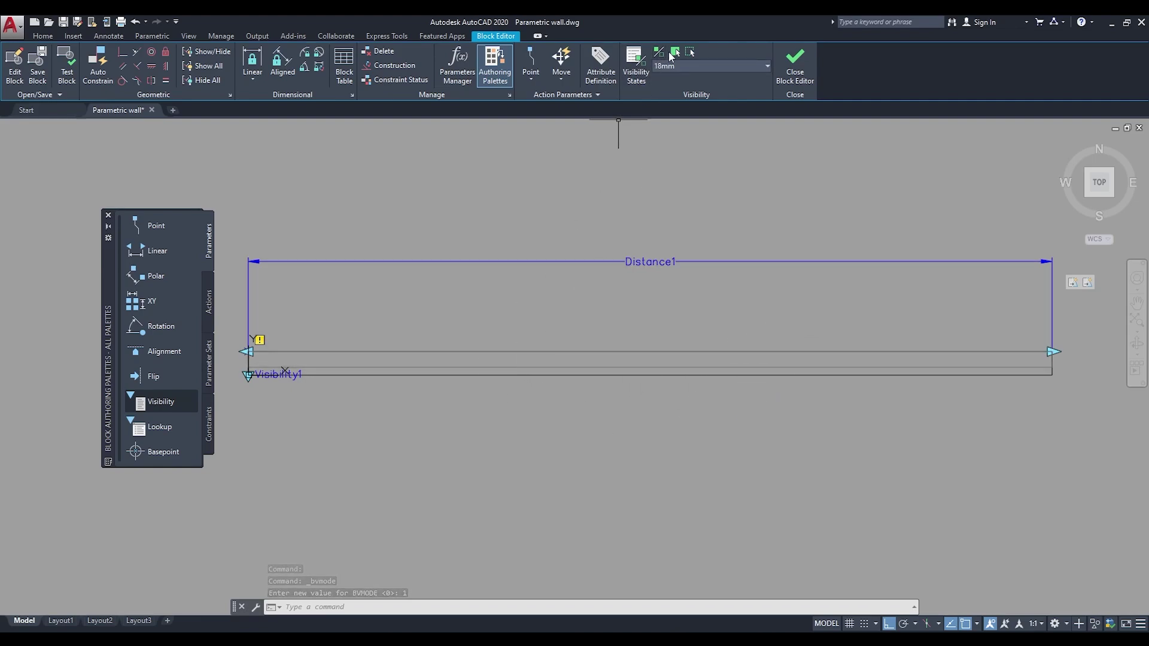
{"action": "left_click", "coordinate": [661, 56]}
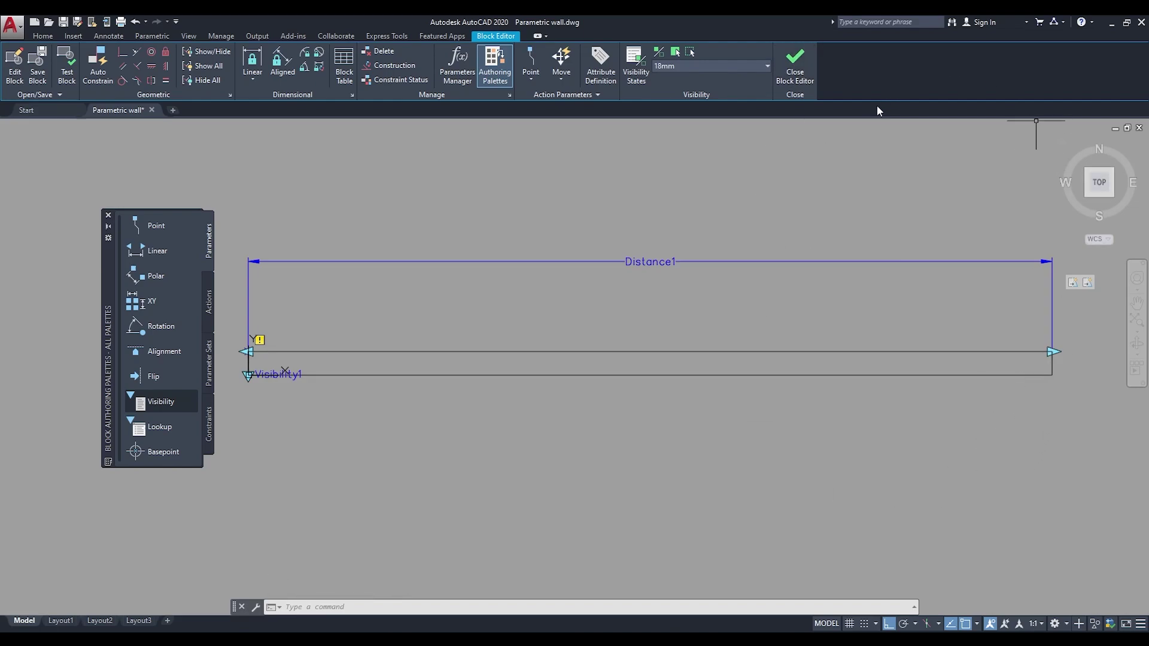
Step: Save the block changes, close the Block Editor, and zoom in on the wall
{"action": "left_click", "coordinate": [798, 73]}
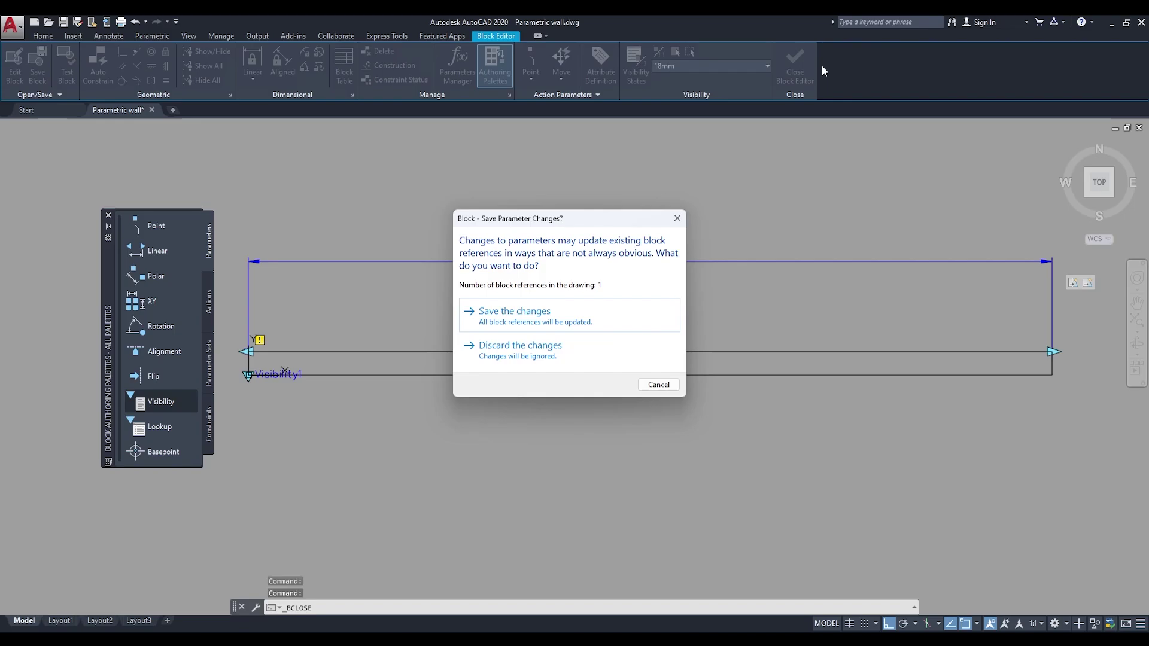
{"action": "left_click", "coordinate": [549, 322]}
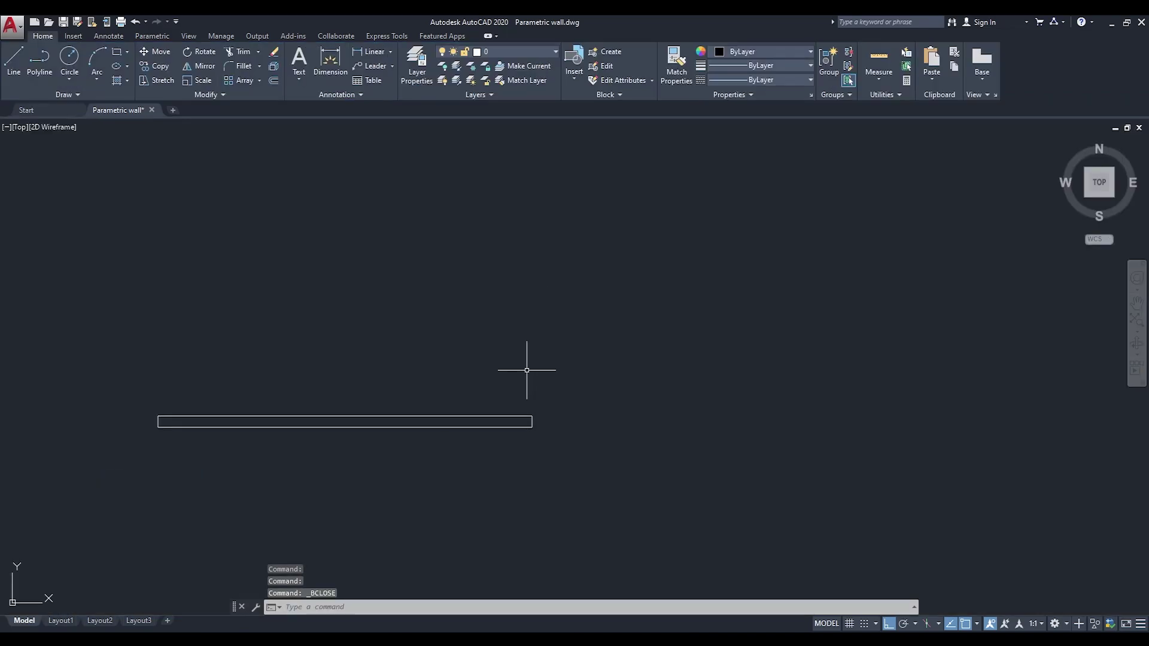
{"action": "left_click", "coordinate": [520, 400]}
{"action": "left_click", "coordinate": [479, 419]}
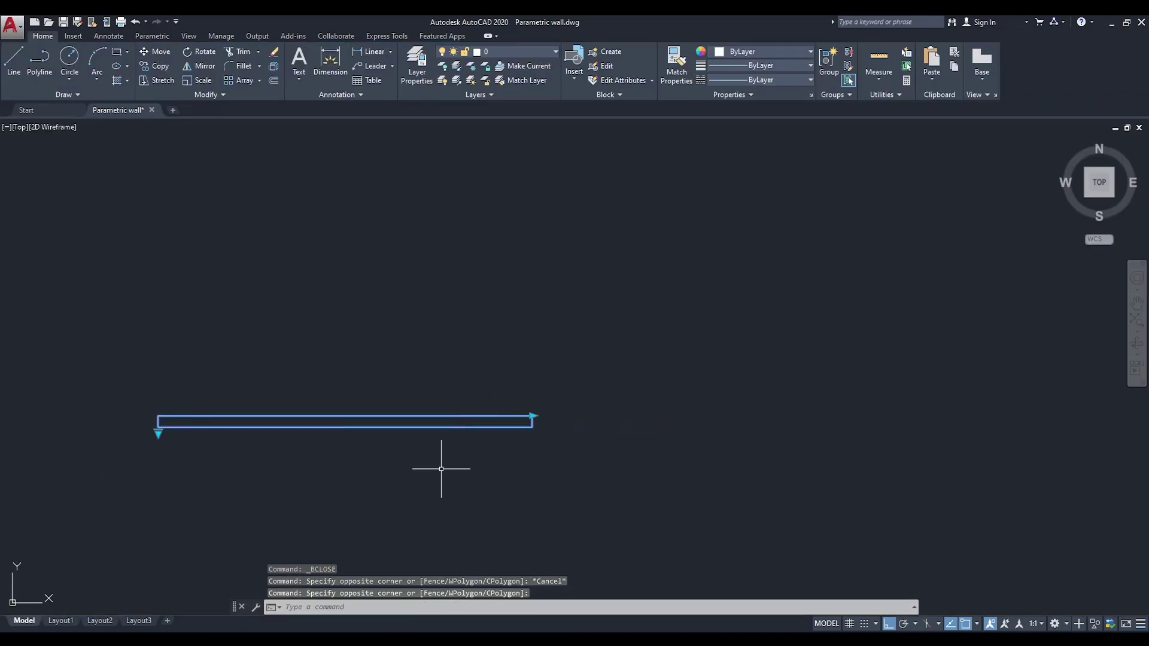
{"action": "middle_click_drag", "start_coordinate": [444, 462], "coordinate": [603, 419]}
{"action": "scroll", "coordinate": [622, 395], "scroll_direction": "up", "scroll_amount": 2}
{"action": "middle_click_drag", "start_coordinate": [330, 393], "coordinate": [378, 393]}
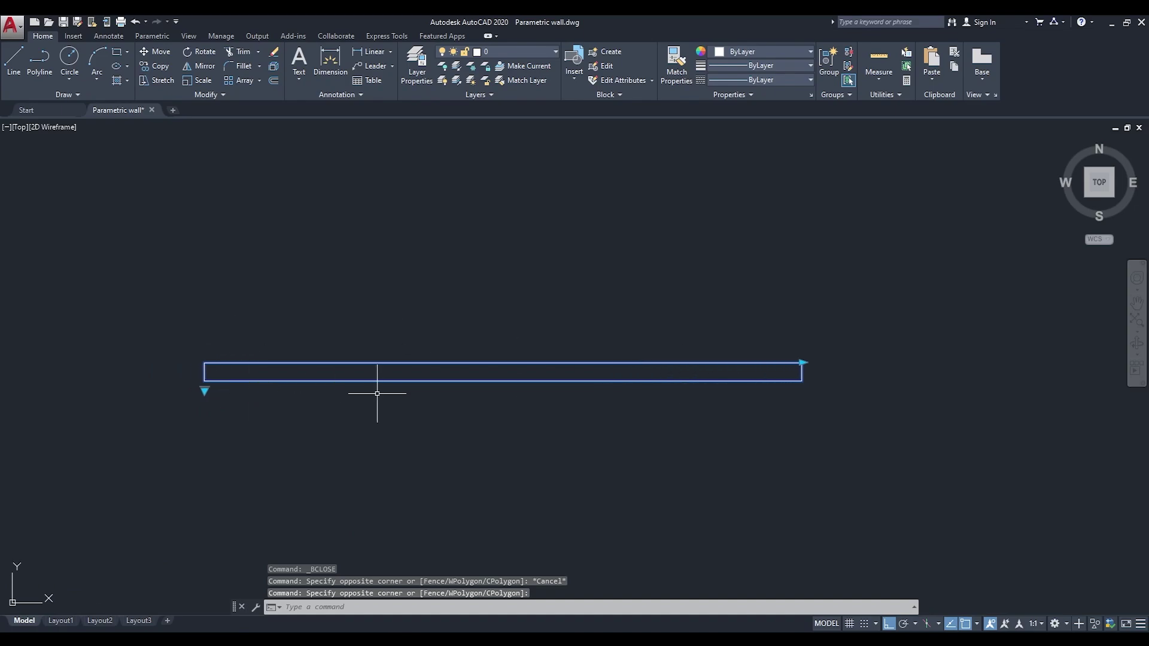
{"action": "left_click", "coordinate": [204, 393]}
{"action": "key", "text": "Escape"}
Step: Check the wall's visibility-state list and begin a DI distance measurement on its bottom edge
{"action": "left_click", "coordinate": [205, 391]}
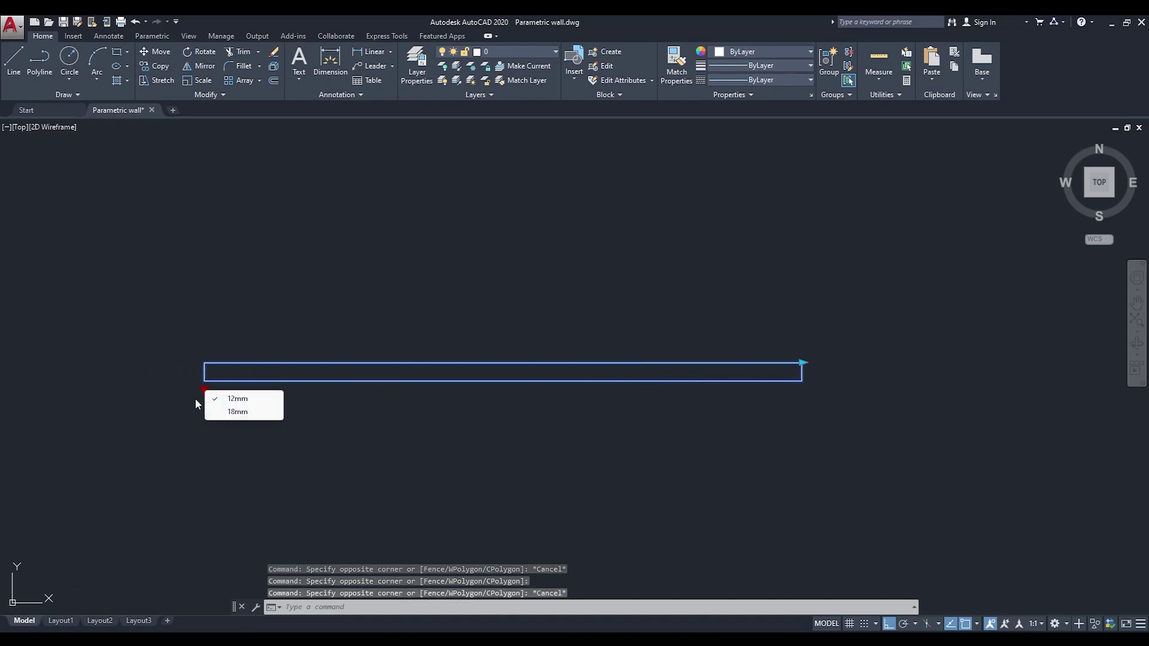
{"action": "type", "text": "di"}
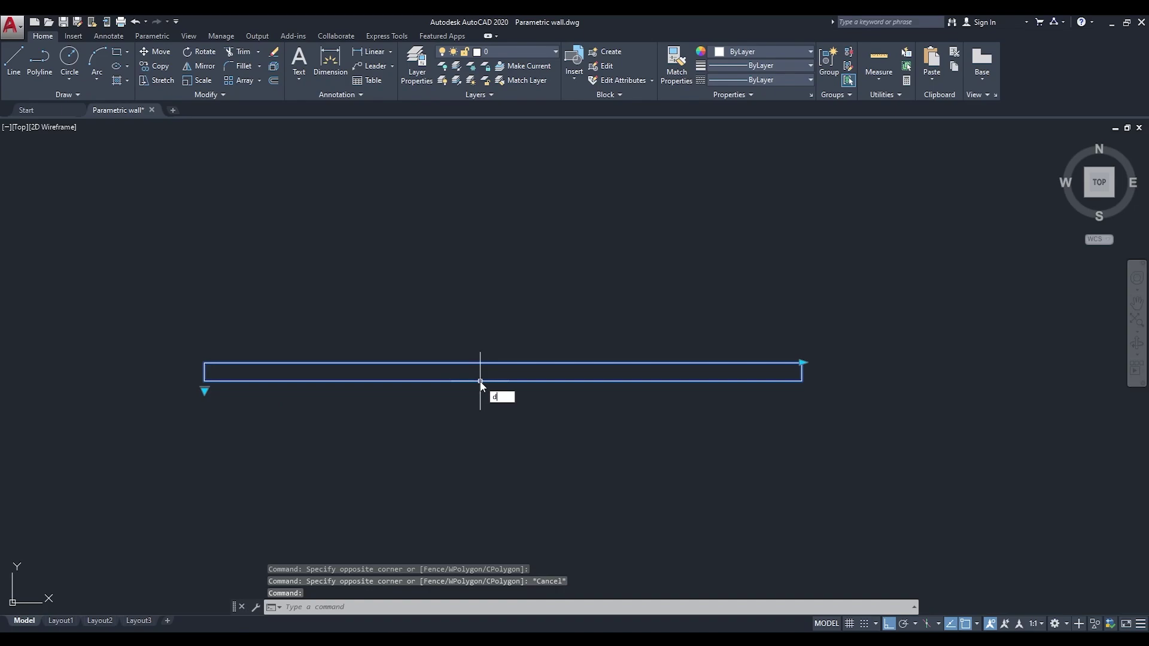
{"action": "key", "text": "Return"}
{"action": "left_click", "coordinate": [483, 381]}
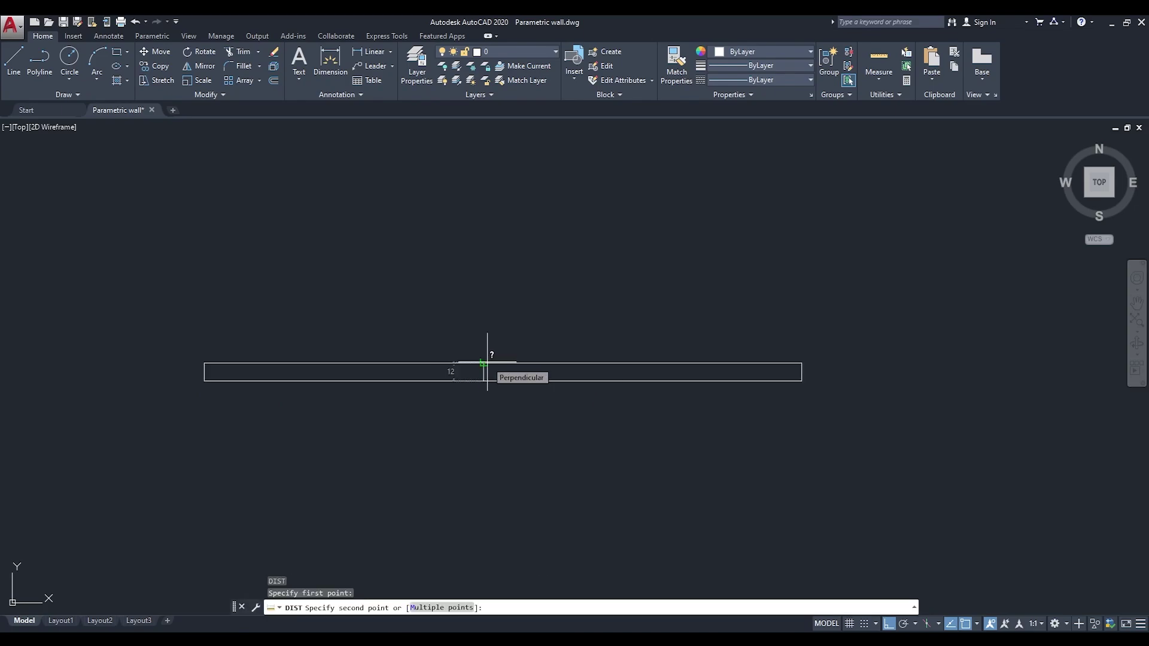
{"action": "key", "text": "Escape"}
{"action": "scroll", "coordinate": [524, 431], "scroll_direction": "down", "scroll_amount": 2}
Step: Select the wall and drag its right-end grip out, then back to the left
{"action": "left_click", "coordinate": [666, 416]}
{"action": "left_click", "coordinate": [633, 354]}
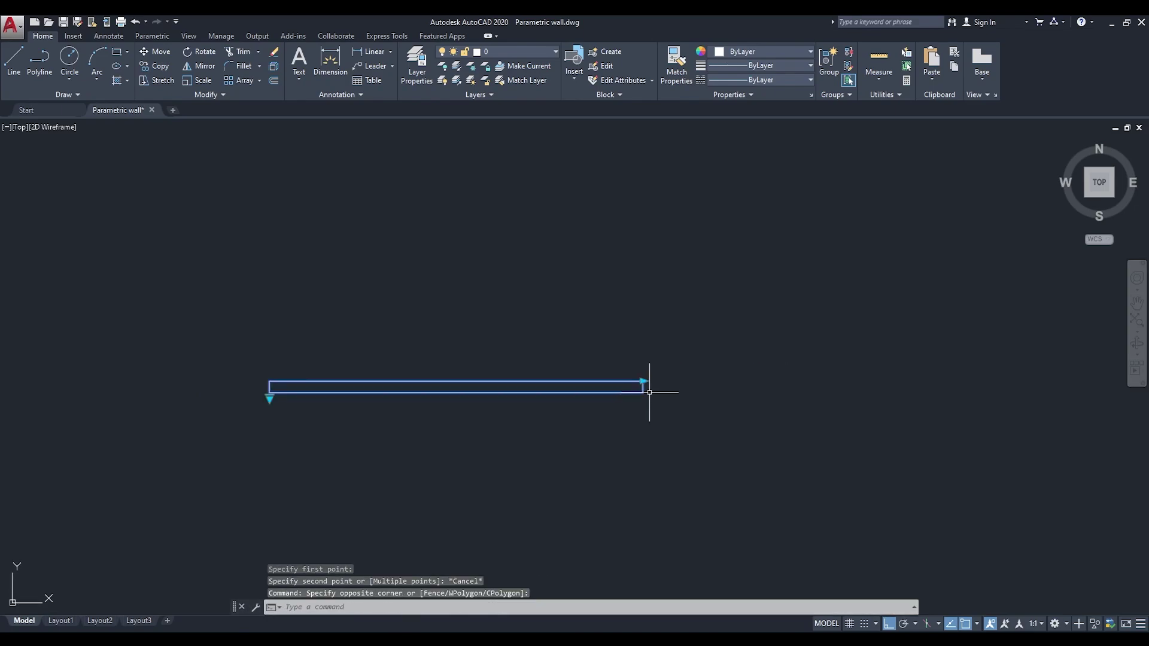
{"action": "left_click", "coordinate": [643, 381]}
{"action": "left_click", "coordinate": [887, 378]}
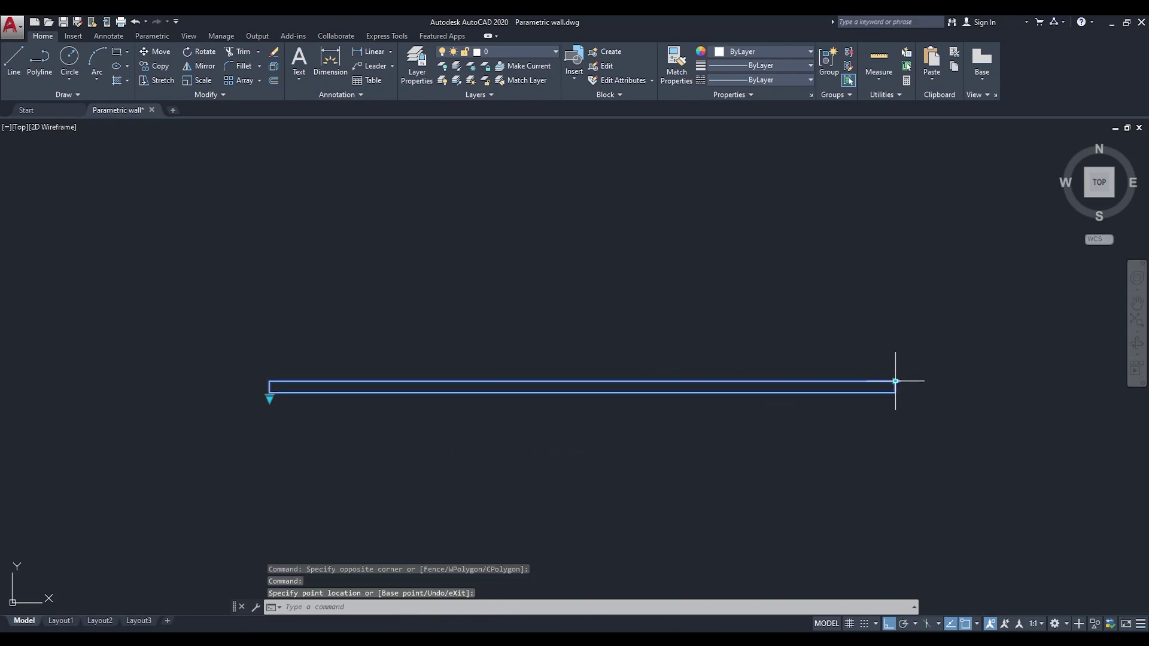
{"action": "left_click", "coordinate": [886, 381]}
{"action": "left_click", "coordinate": [524, 380]}
{"action": "key", "text": "Escape"}
{"action": "left_click", "coordinate": [273, 395]}
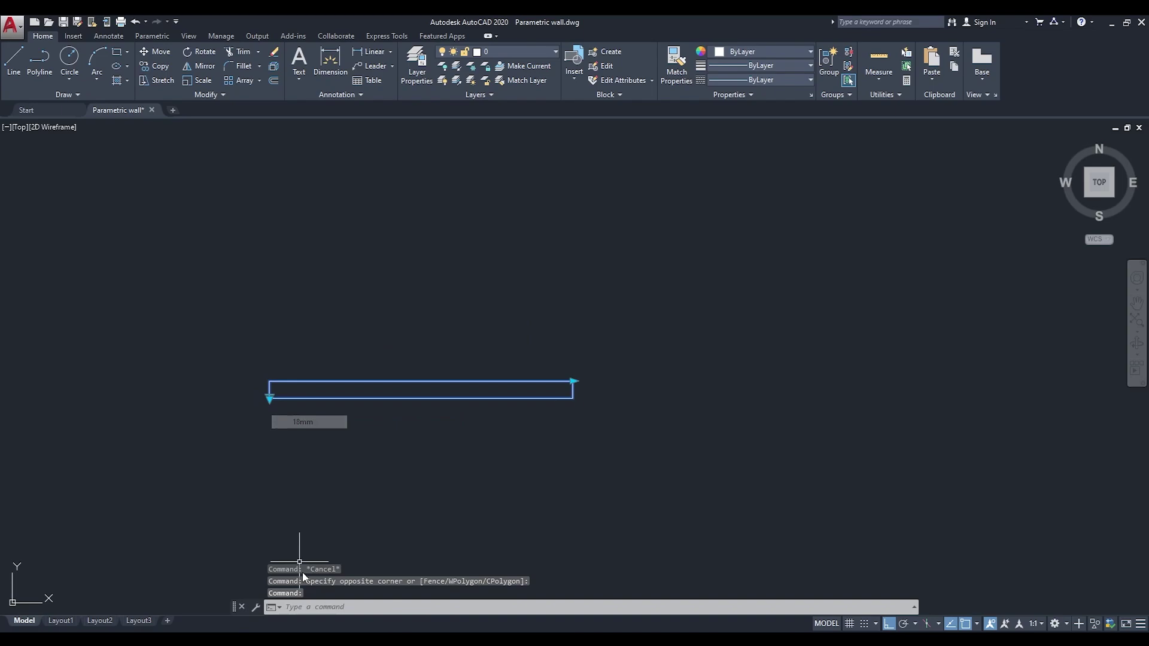
{"action": "middle_click_drag", "start_coordinate": [329, 475], "coordinate": [502, 504]}
{"action": "key", "text": "Escape"}
Step: Begin a DIST measurement on the wall, then select the wall block again
{"action": "type", "text": "dist"}
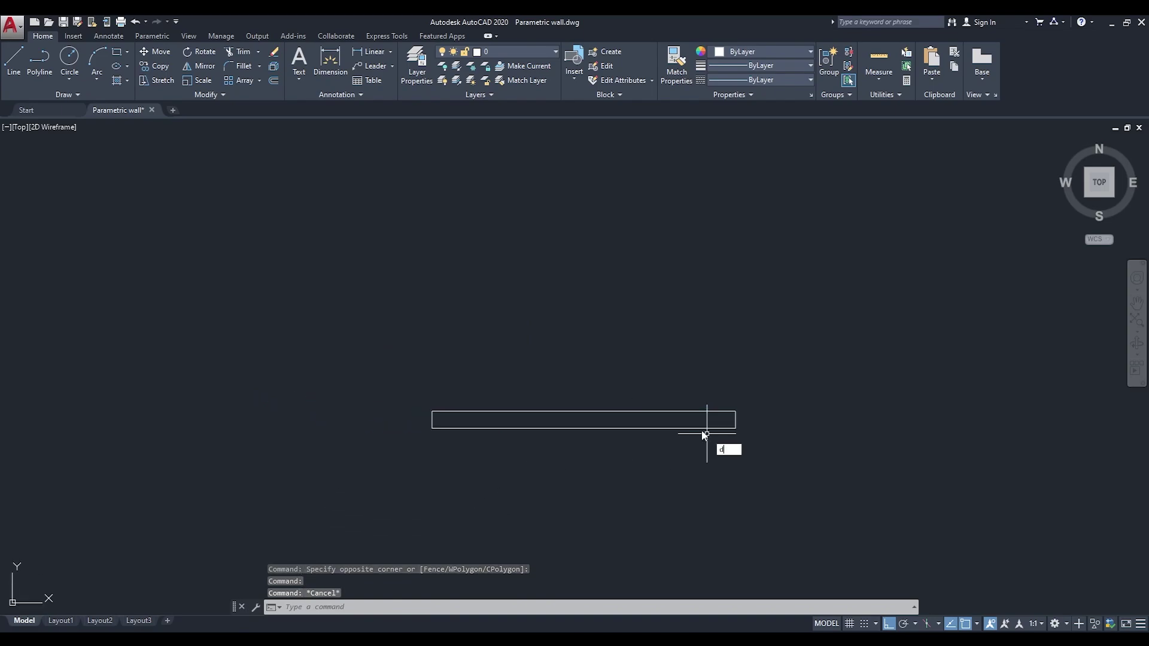
{"action": "key", "text": "Return"}
{"action": "left_click", "coordinate": [680, 412]}
{"action": "key", "text": "Escape"}
{"action": "left_click", "coordinate": [739, 398]}
{"action": "left_click", "coordinate": [744, 437]}
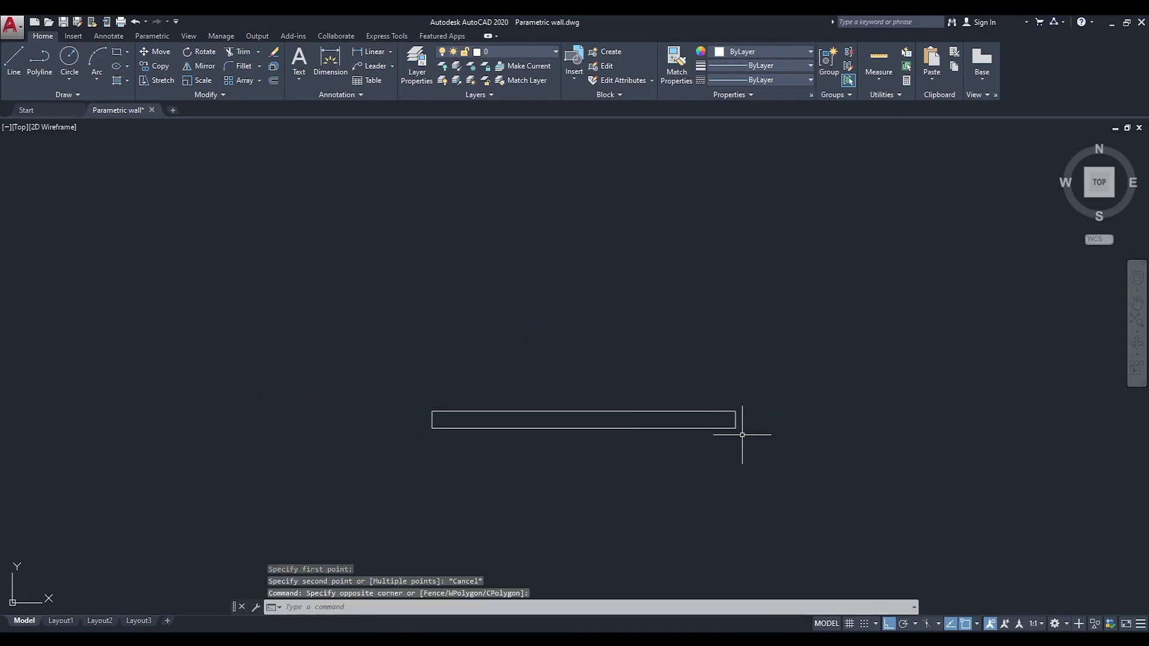
{"action": "left_click", "coordinate": [743, 434]}
{"action": "left_click", "coordinate": [738, 416]}
Step: Stretch the wall's right-end grip further right and release the selection
{"action": "left_click", "coordinate": [736, 411]}
{"action": "left_click", "coordinate": [893, 411]}
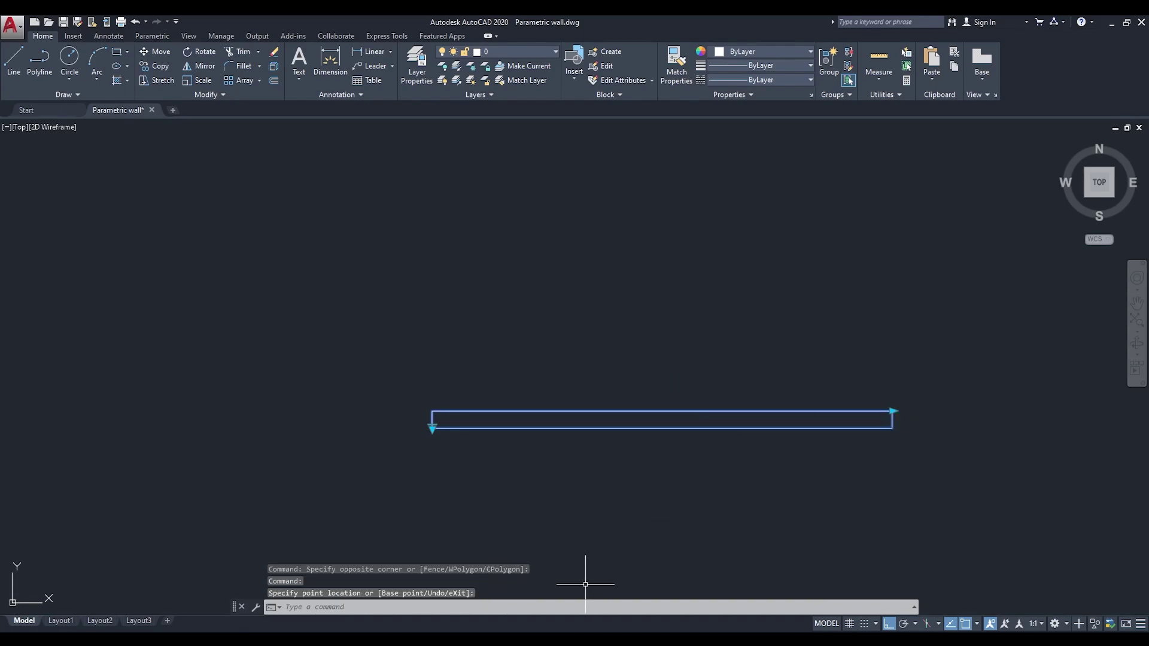
{"action": "key", "text": "Escape"}
{"action": "left_click", "coordinate": [834, 450]}
{"action": "left_click", "coordinate": [800, 356]}
{"action": "key", "text": "Escape"}
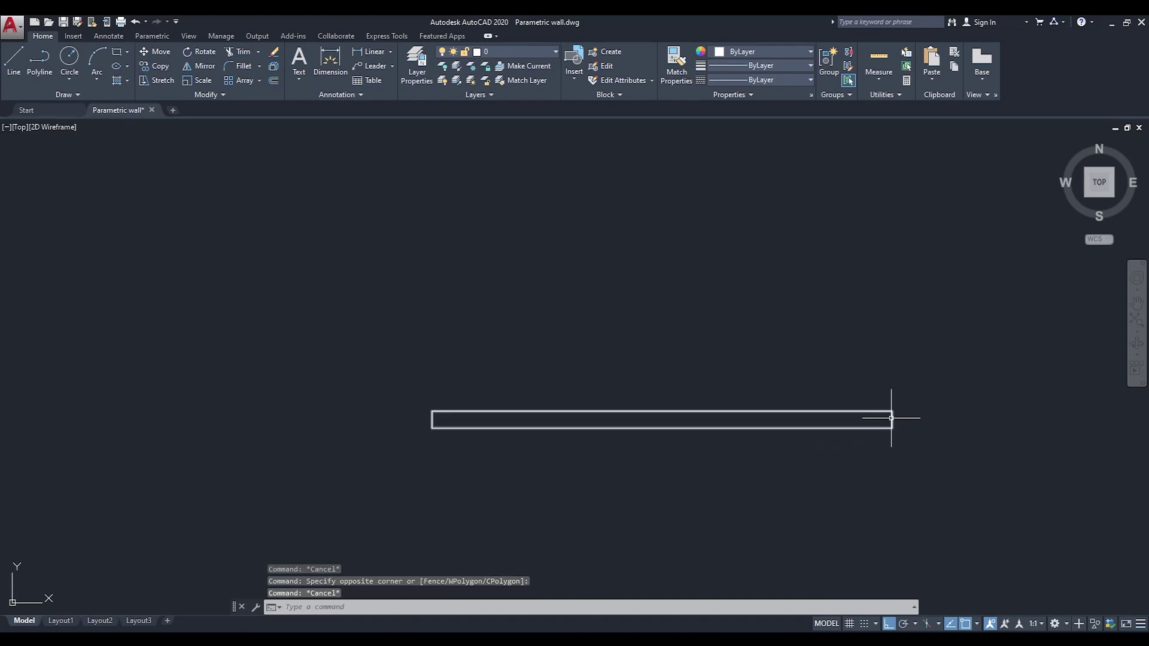